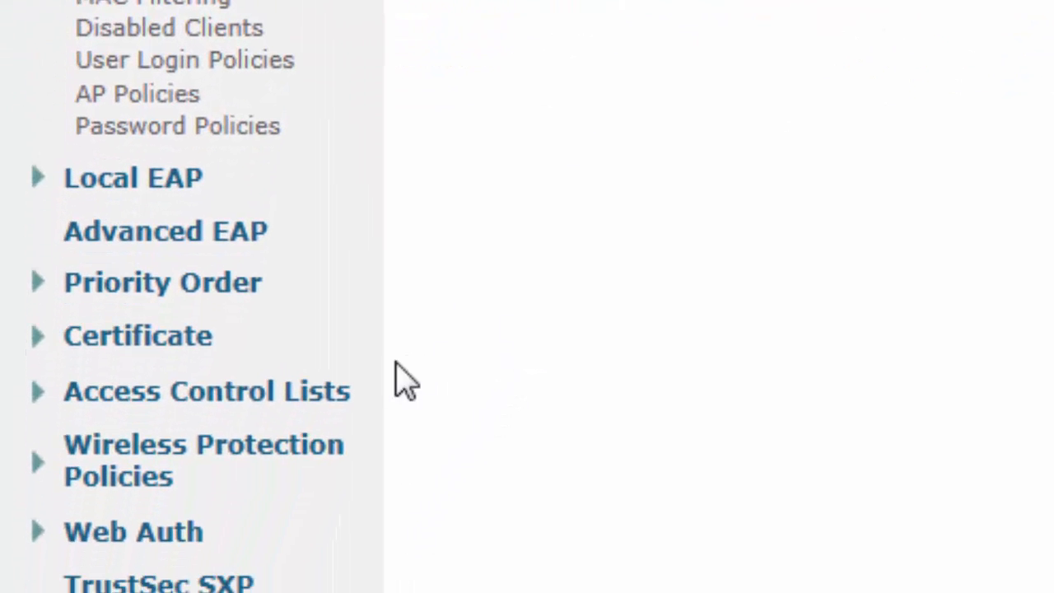
# - Under Access Control Lists, start a new IPv4 ACL named PreAuth-For-ExternalServer
pyautogui.click(336, 395)
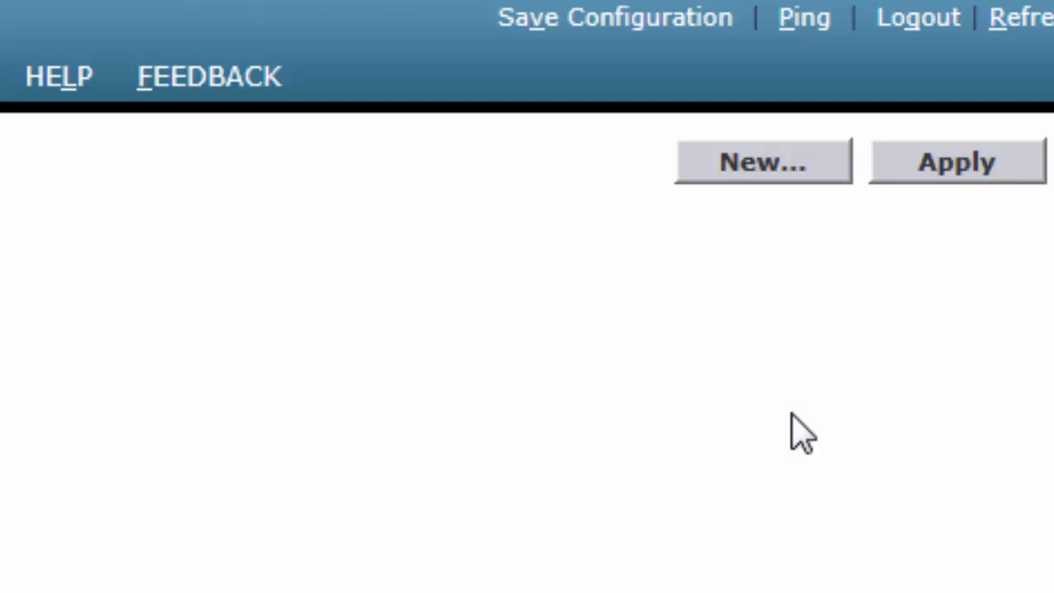
pyautogui.click(785, 170)
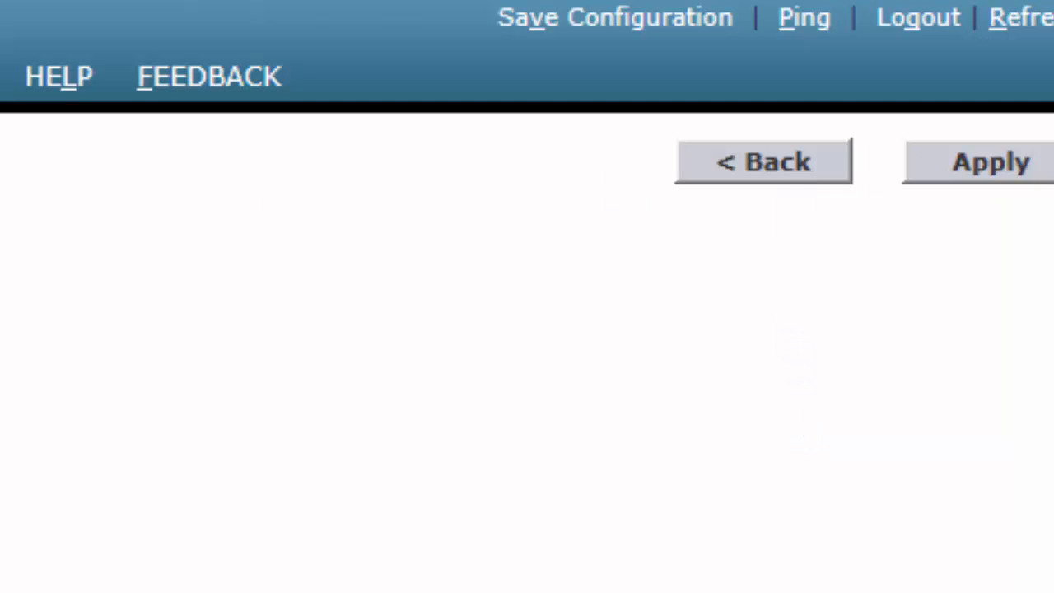
pyautogui.click(636, 233)
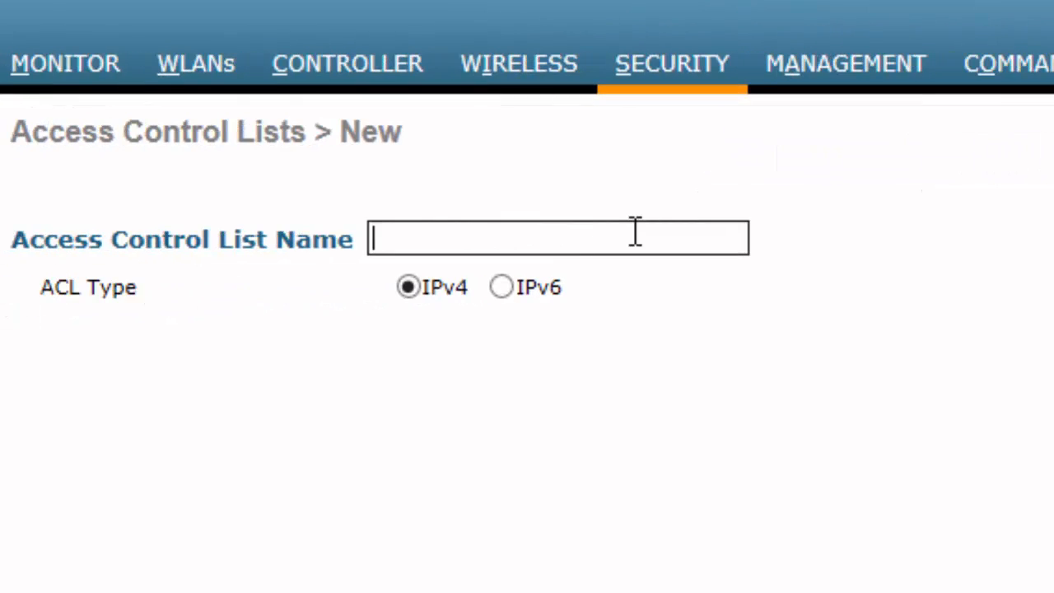
pyautogui.write('PreAuth')
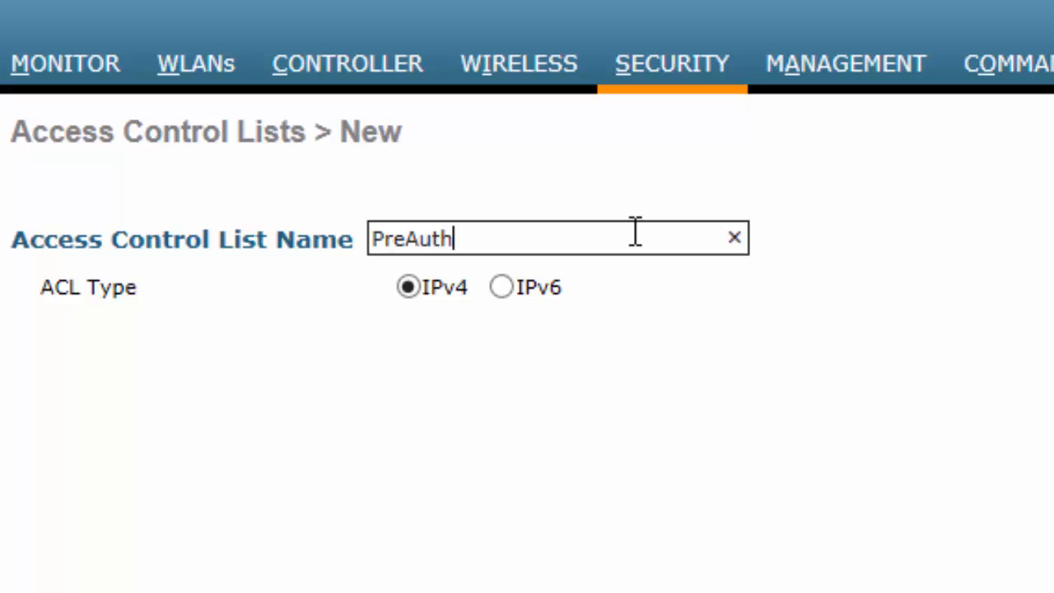
pyautogui.write('-For-Externa')
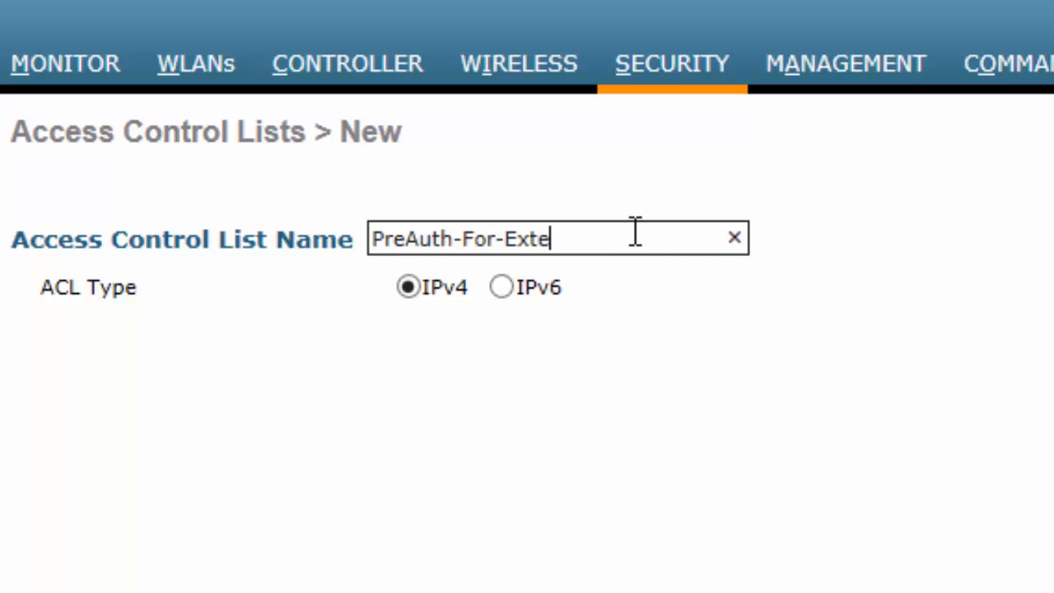
pyautogui.write('lServer')
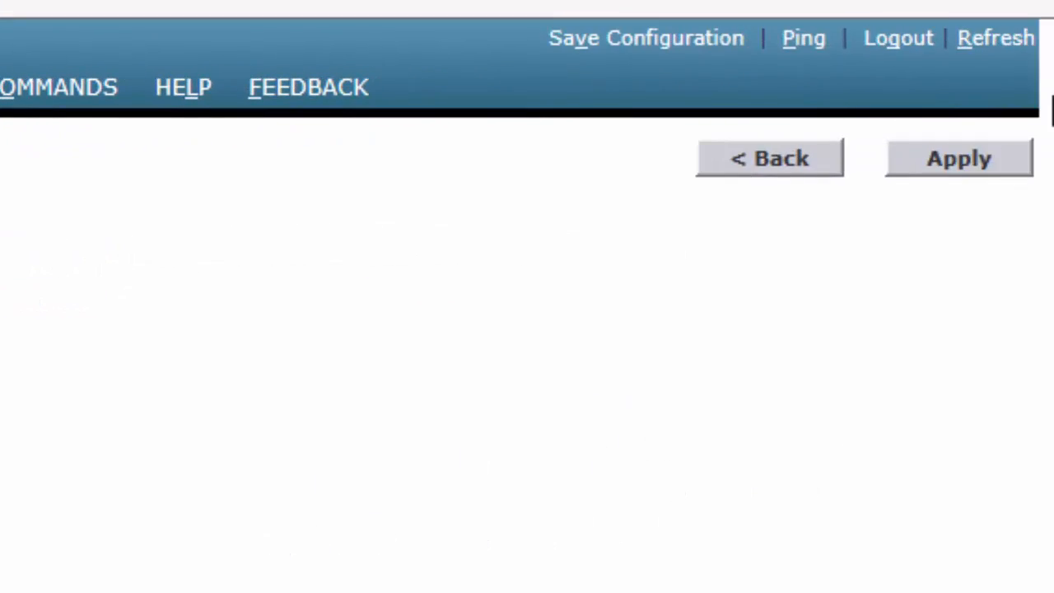
# - Save the PreAuth-For-ExternalServer ACL and start rule 1 as a Permit, Outbound rule
pyautogui.click(960, 157)
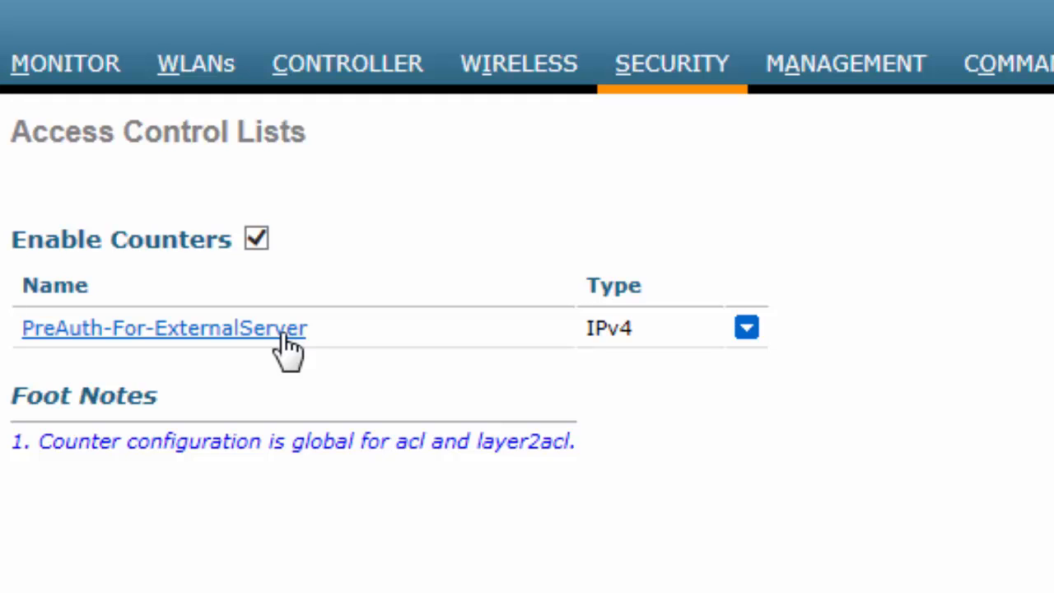
pyautogui.click(226, 329)
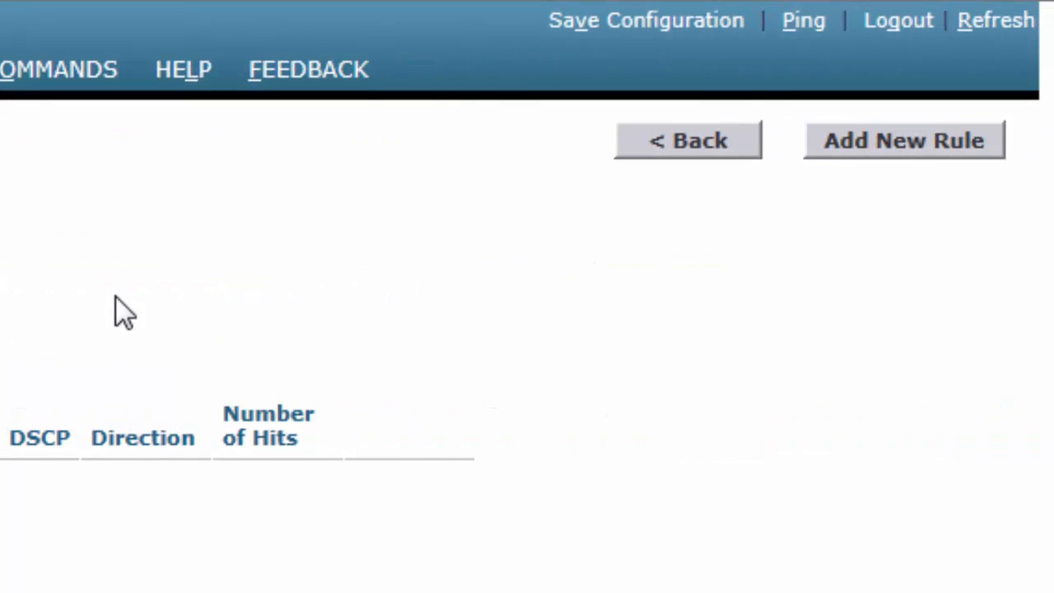
pyautogui.click(898, 150)
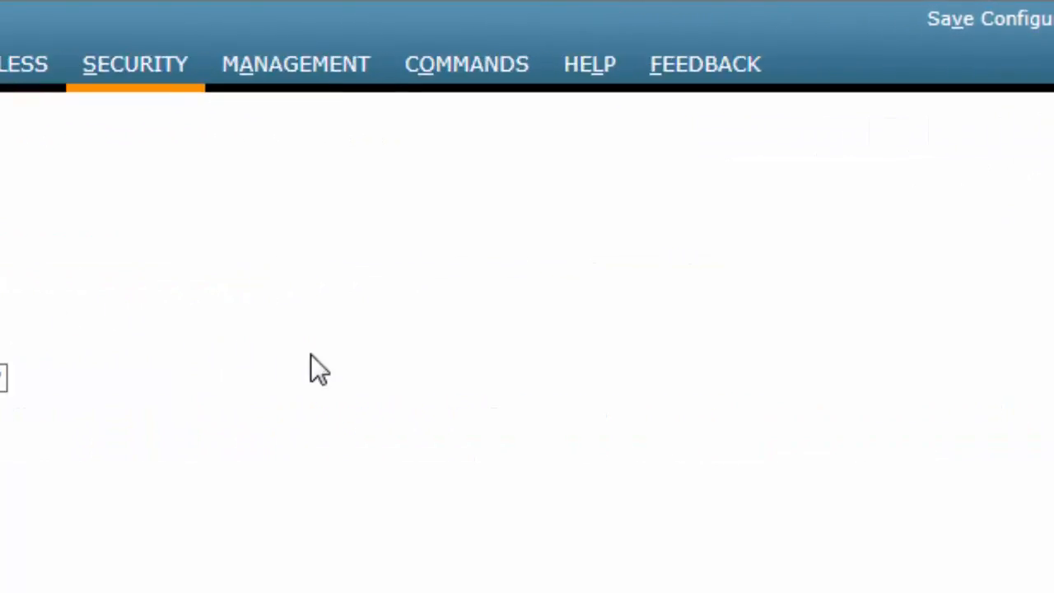
pyautogui.click(344, 182)
pyautogui.write('1')
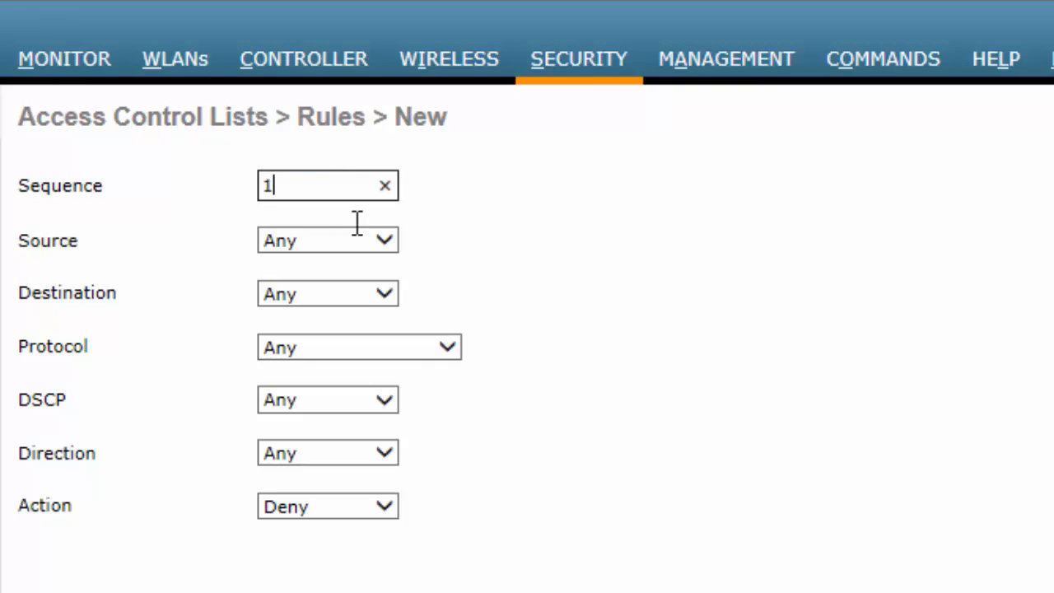
pyautogui.click(384, 507)
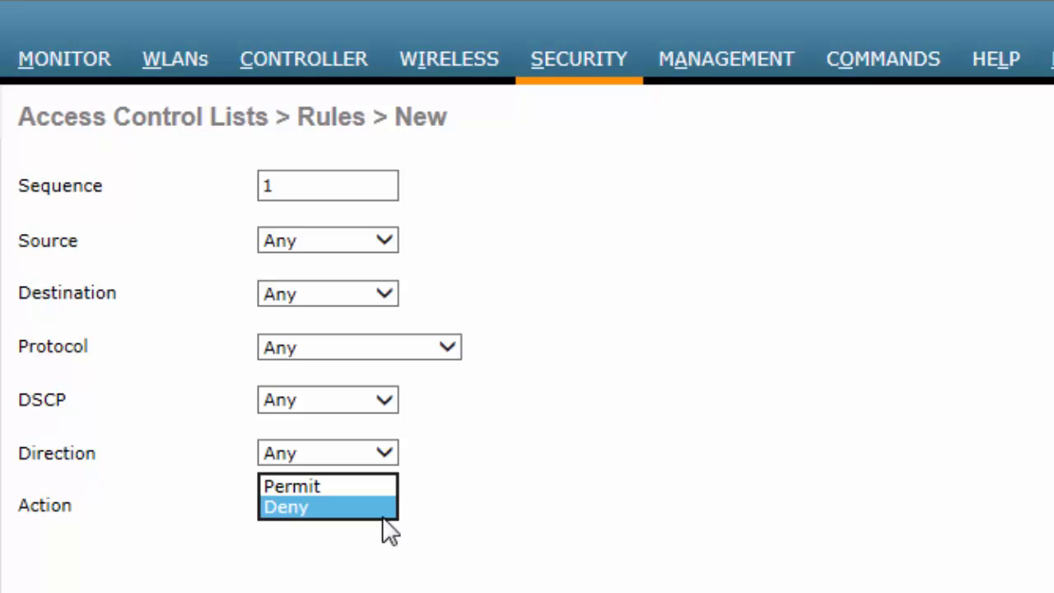
pyautogui.click(374, 486)
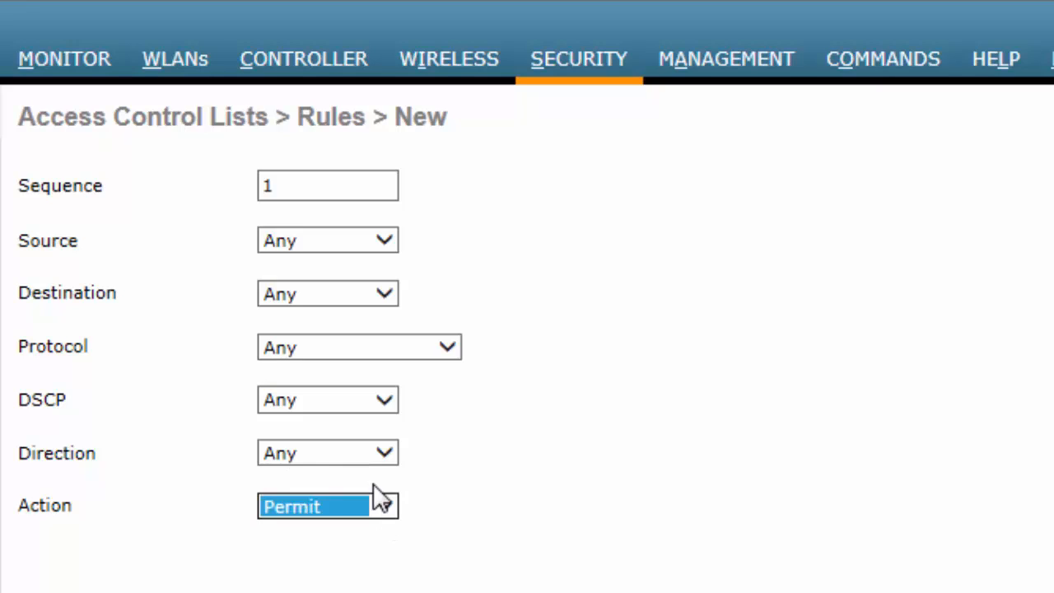
pyautogui.click(384, 456)
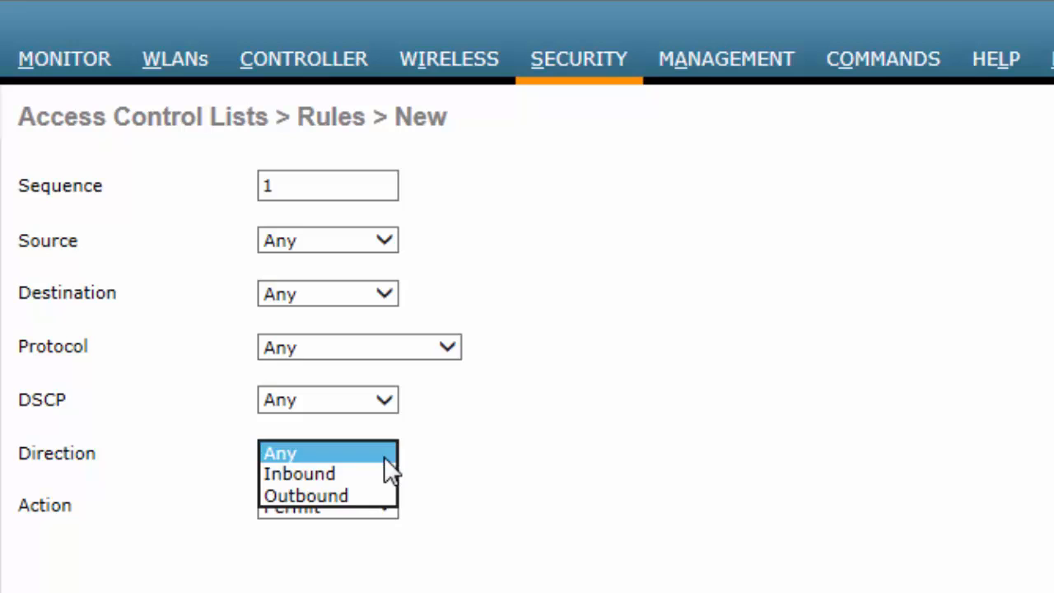
pyautogui.click(329, 494)
# - Make rule 1 TCP from source 9.12.117.75/255.255.255.255 and apply it
pyautogui.click(432, 352)
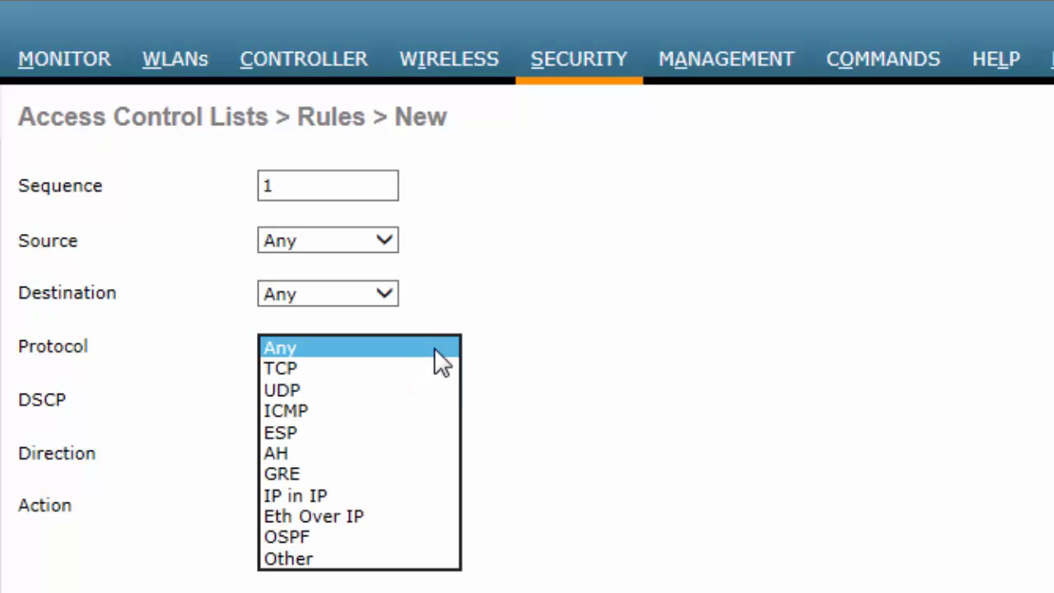
pyautogui.click(383, 368)
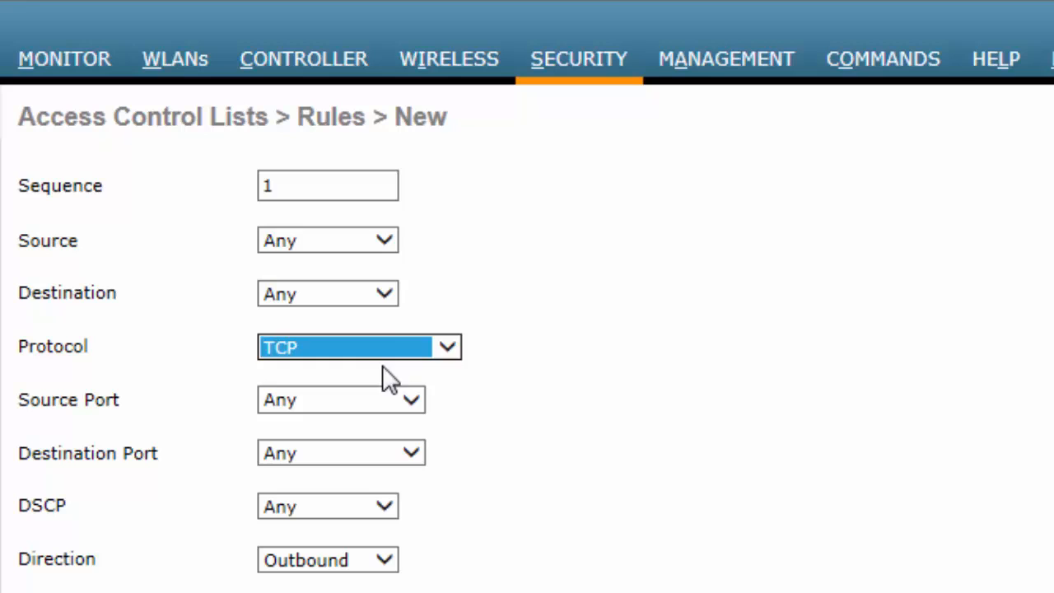
pyautogui.click(389, 238)
pyautogui.click(349, 261)
pyautogui.click(674, 241)
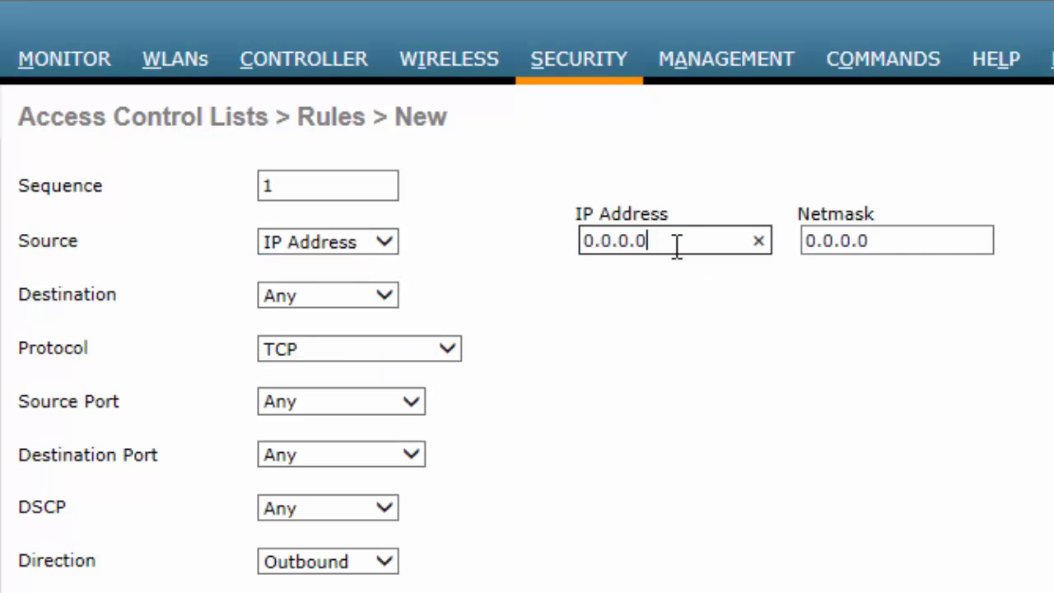
pyautogui.doubleClick(614, 242)
pyautogui.write('9.12.117')
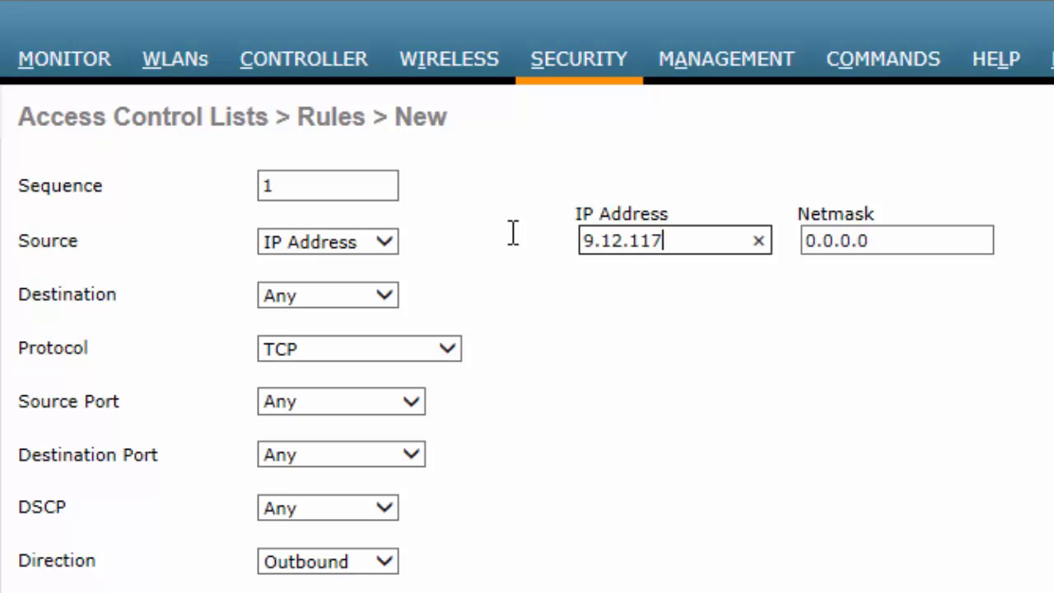
pyautogui.write('.75')
pyautogui.press('Tab')
pyautogui.write('255.25')
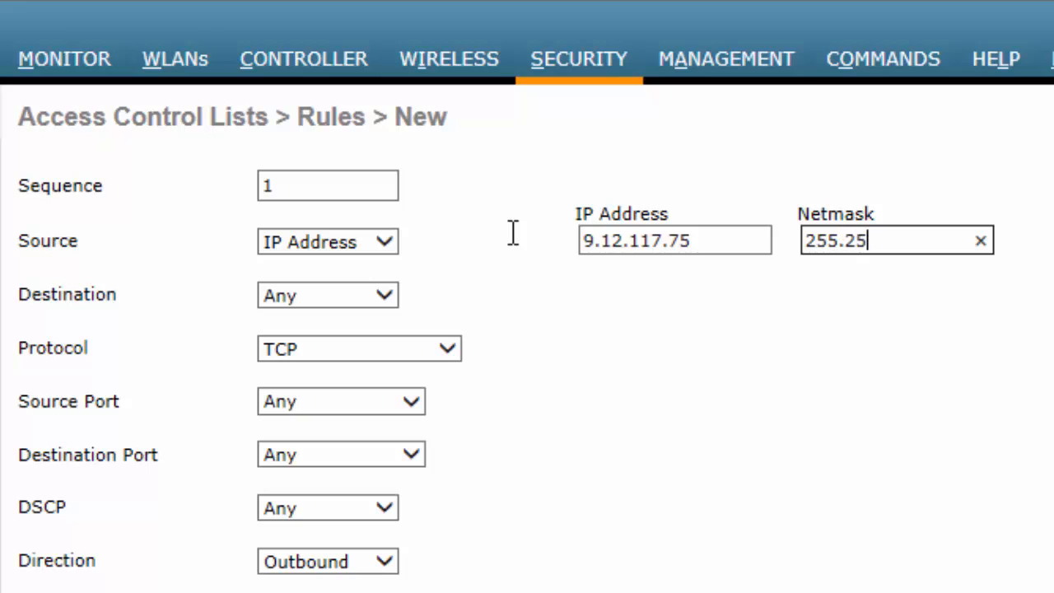
pyautogui.write('5.255.255')
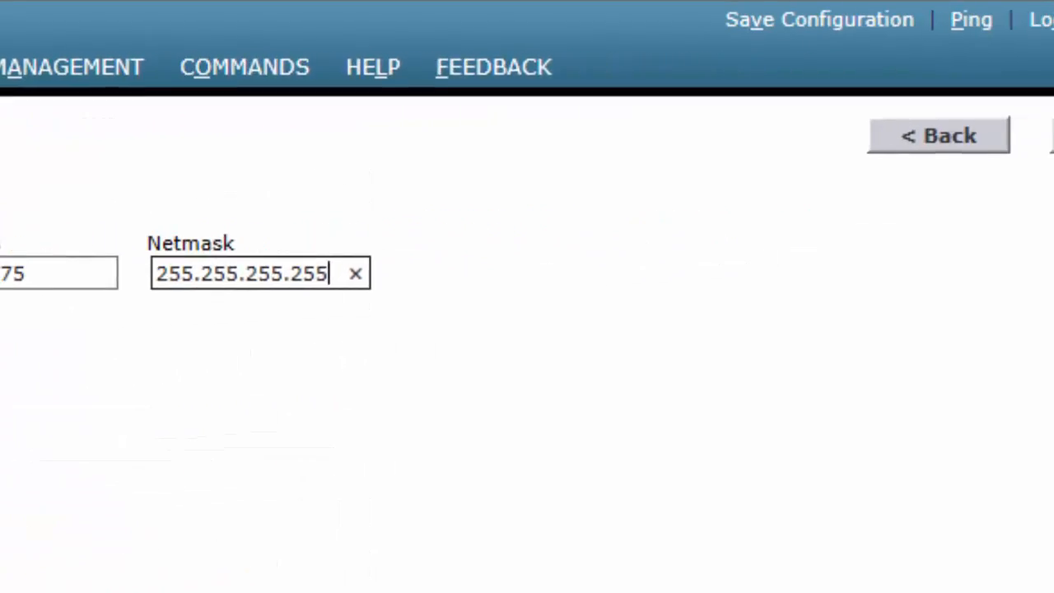
pyautogui.click(979, 139)
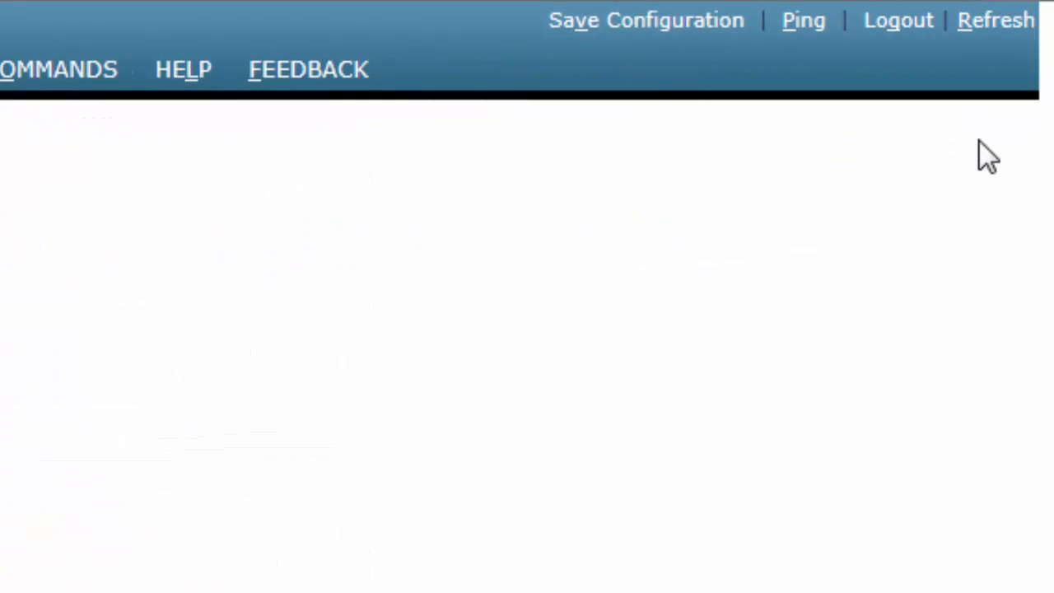
# - Add a second ACL rule permitting Inbound TCP traffic
pyautogui.click(895, 145)
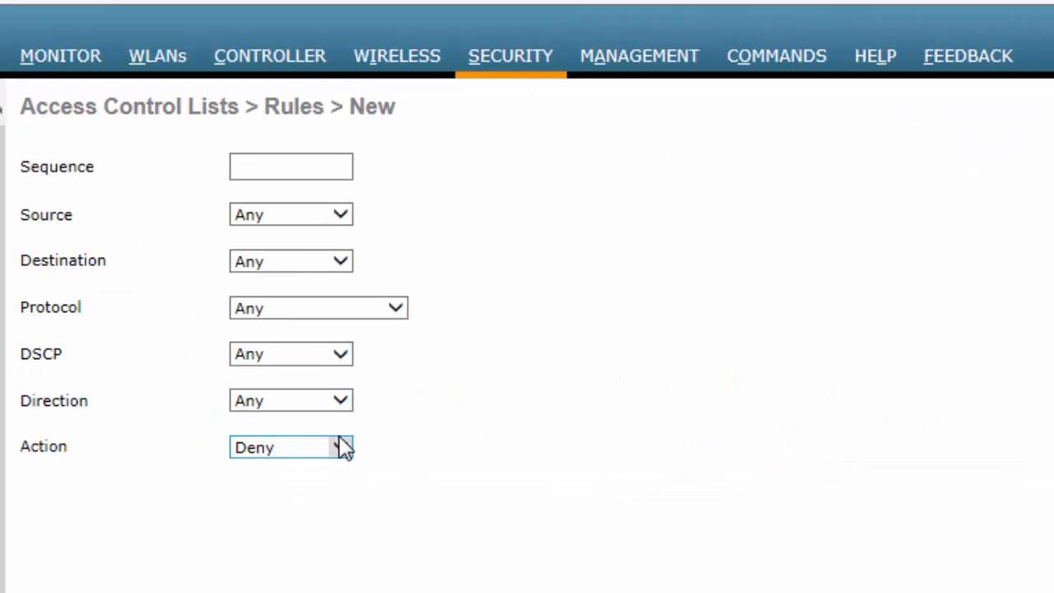
pyautogui.click(343, 448)
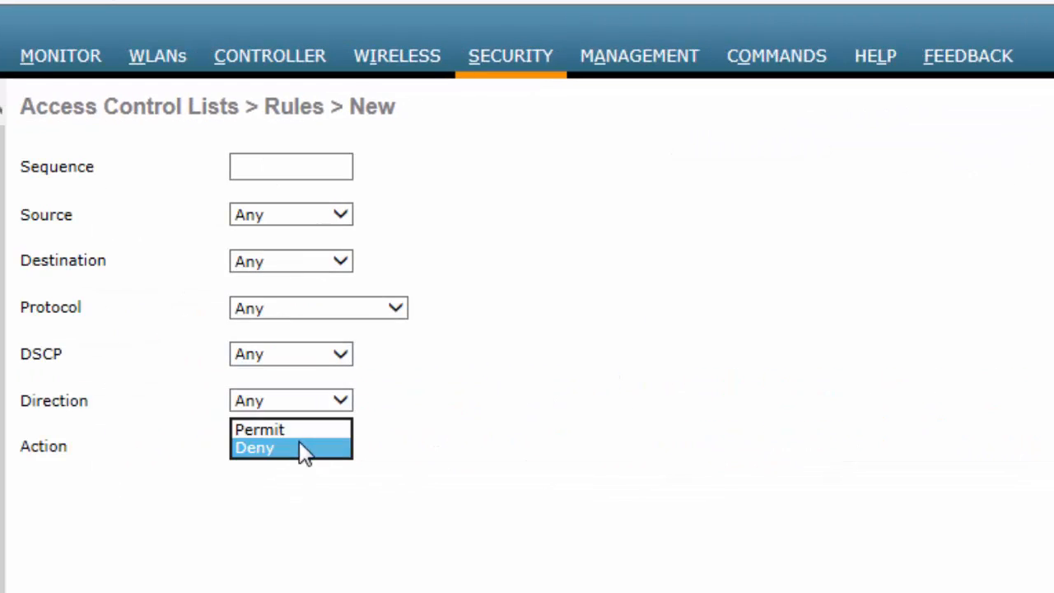
pyautogui.click(294, 423)
pyautogui.click(338, 401)
pyautogui.click(309, 422)
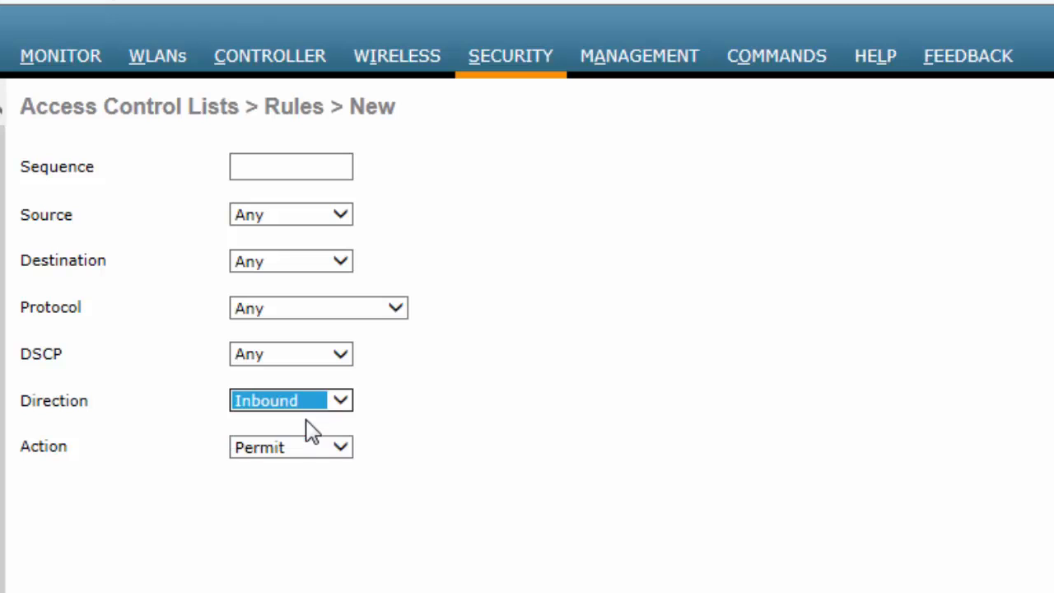
pyautogui.click(395, 308)
pyautogui.click(342, 325)
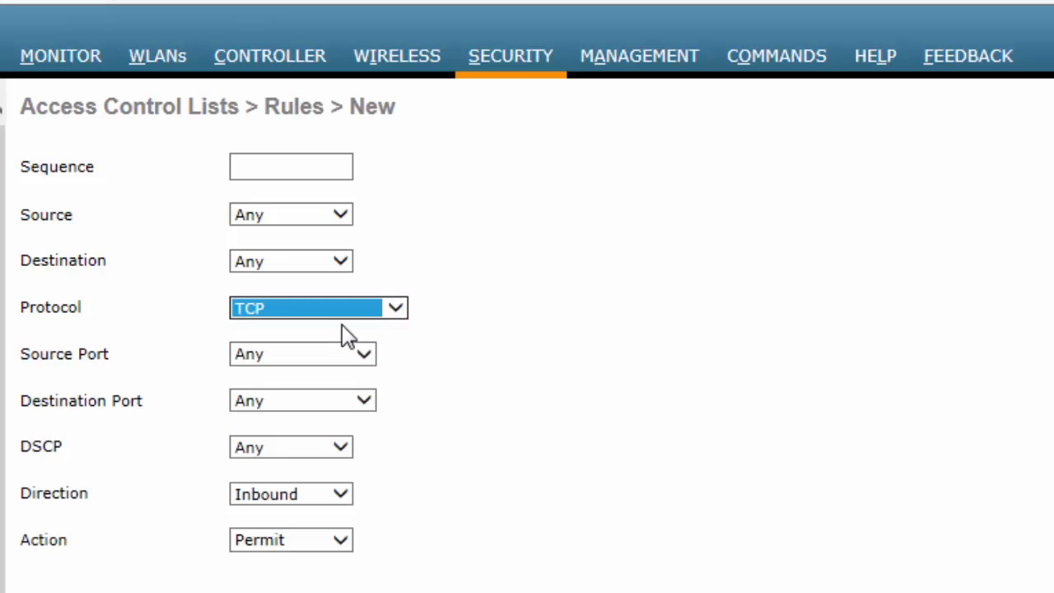
# - Set the second rule's destination to 9.12.117.75/255.255.255.255 and apply it
pyautogui.click(340, 263)
pyautogui.click(326, 280)
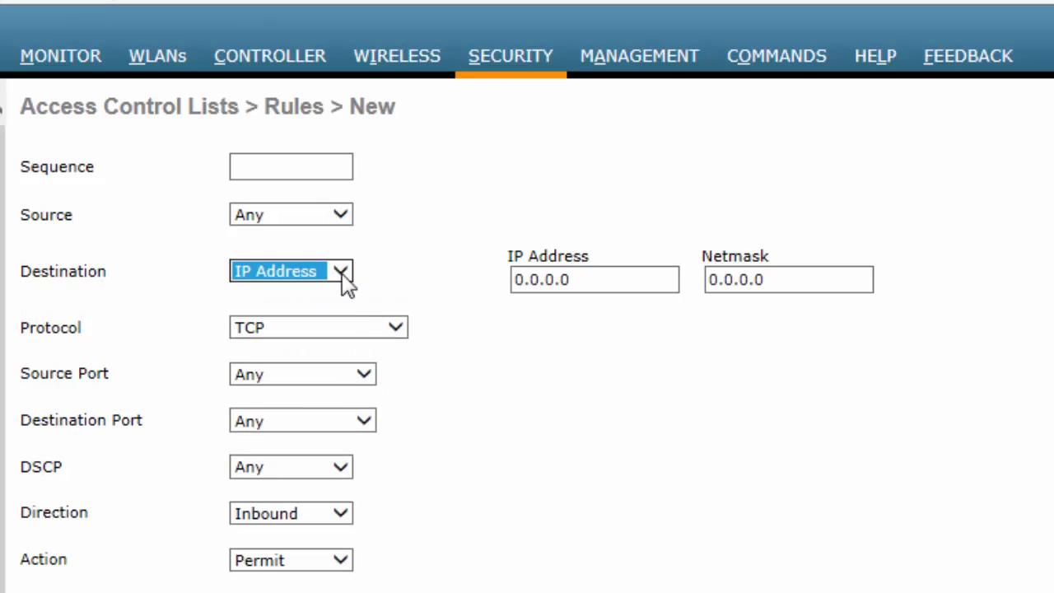
pyautogui.click(588, 279)
pyautogui.hotkey('ctrl', 'a')
pyautogui.write('9')
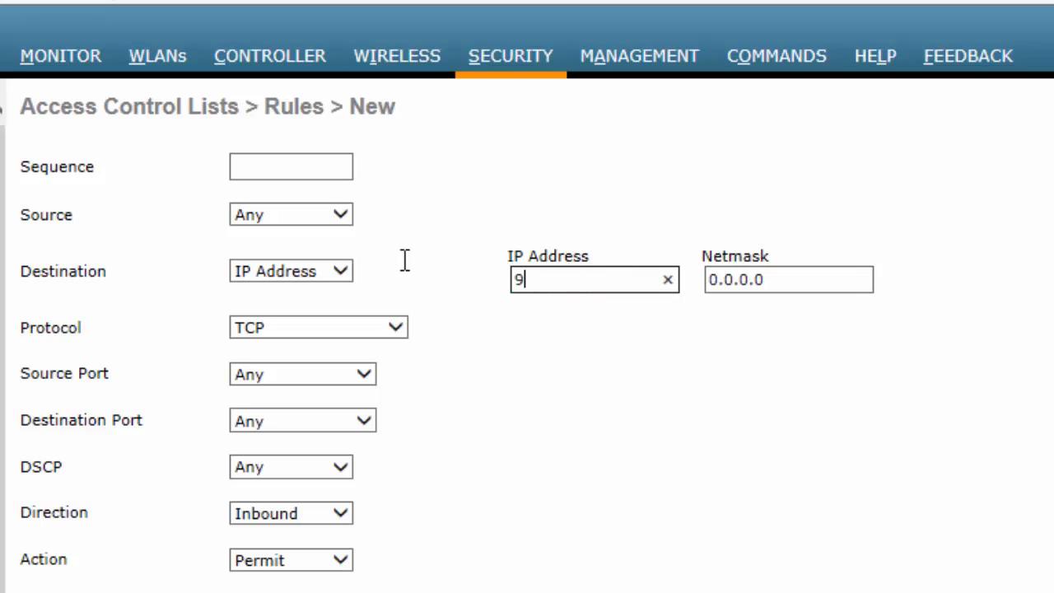
pyautogui.write('.12.117.75')
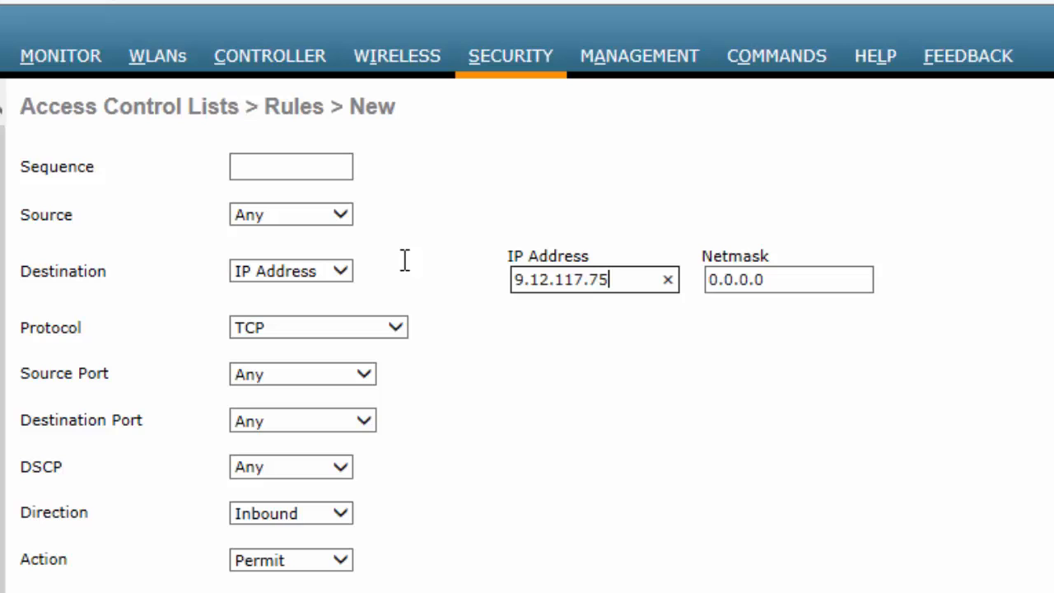
pyautogui.press('Tab')
pyautogui.write('255.255.255.255')
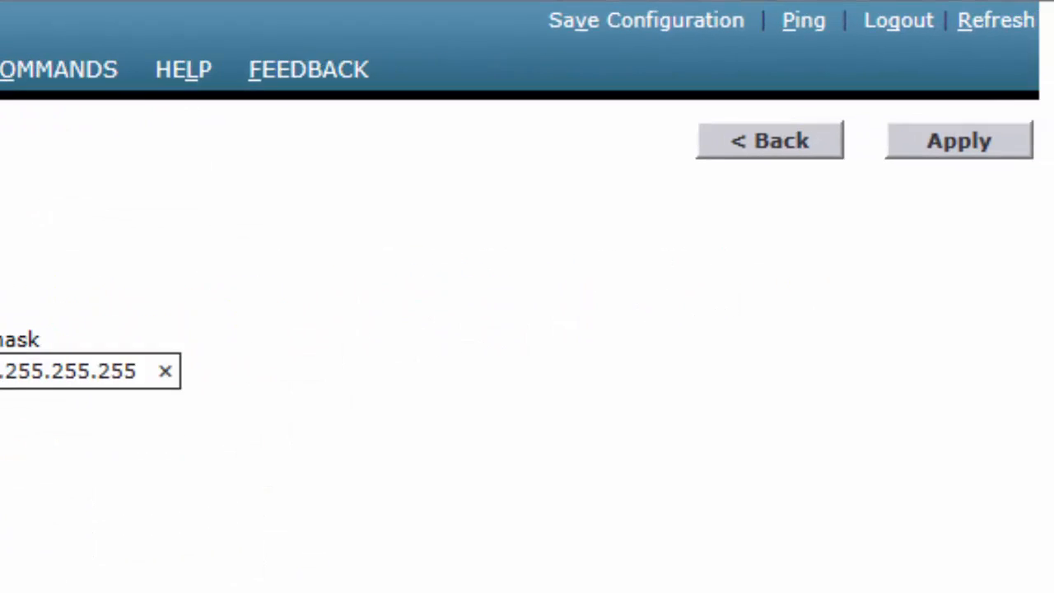
pyautogui.press('Tab')
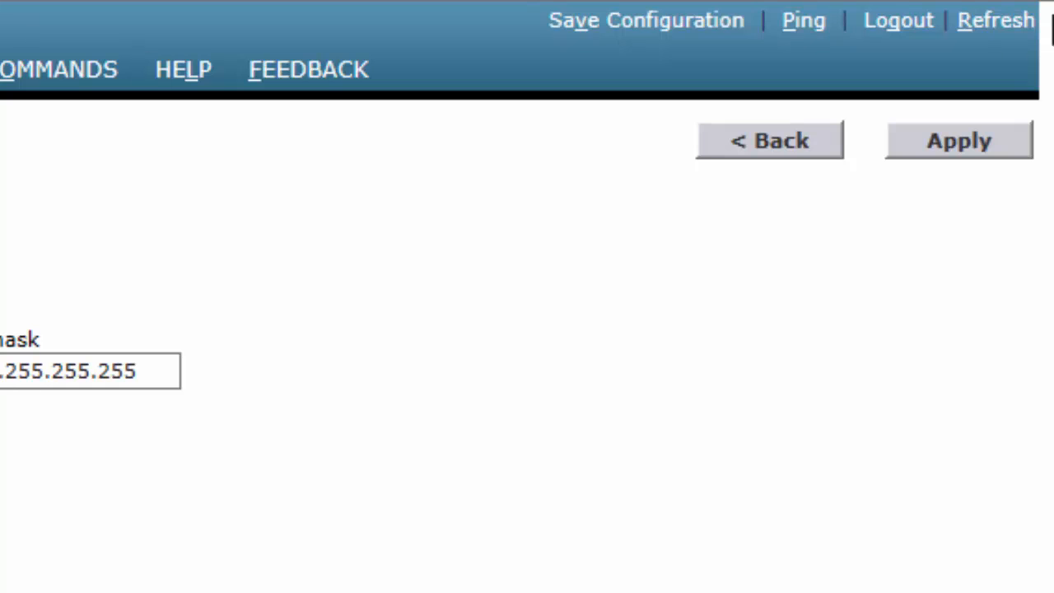
pyautogui.click(949, 145)
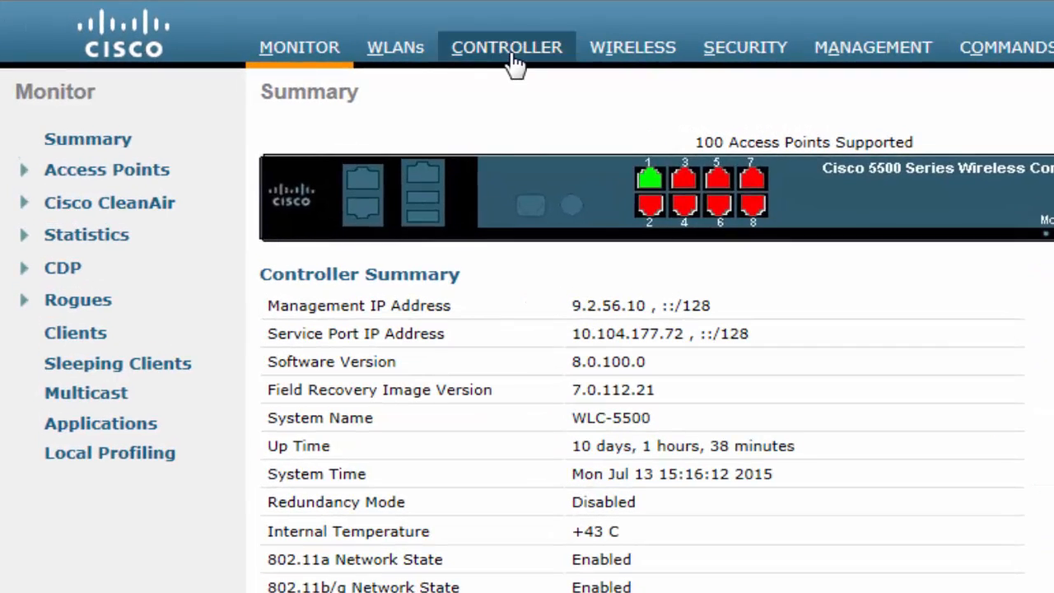
# - Under Controller > Interfaces, create interface vlan57 with VLAN Id 57
pyautogui.click(511, 57)
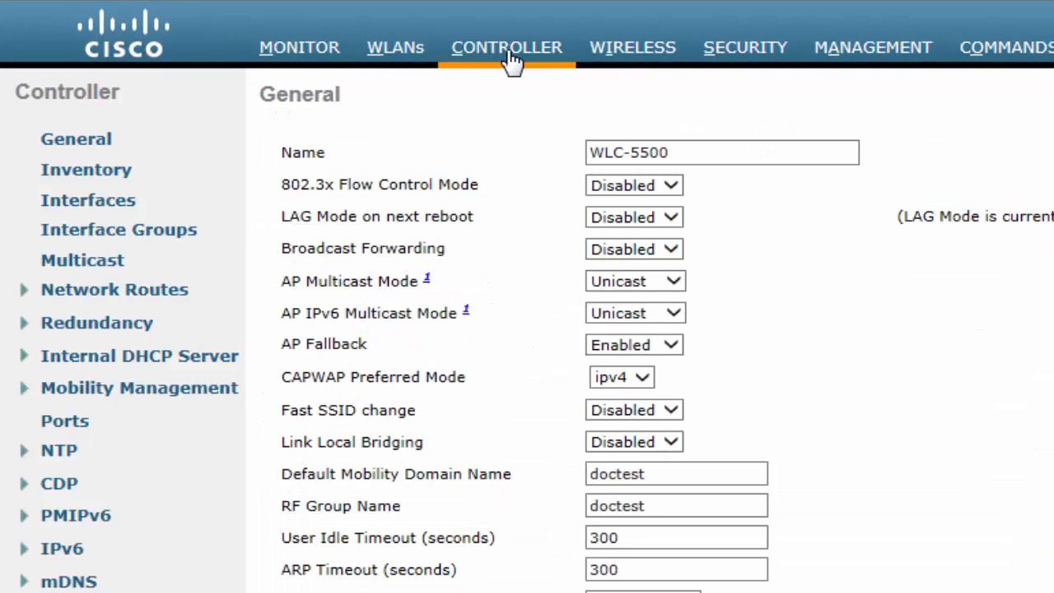
pyautogui.click(88, 208)
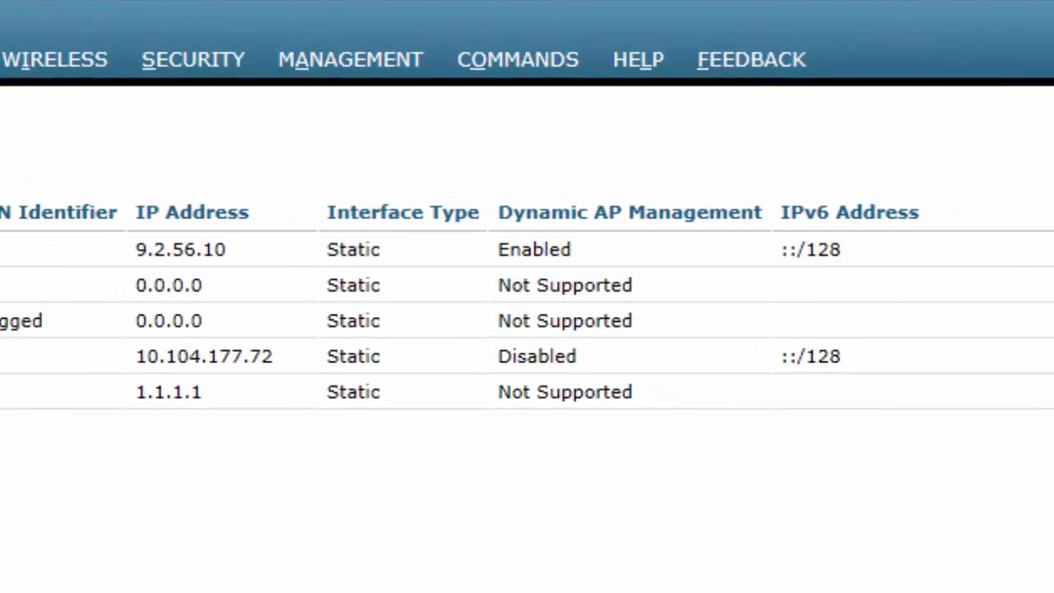
pyautogui.click(919, 198)
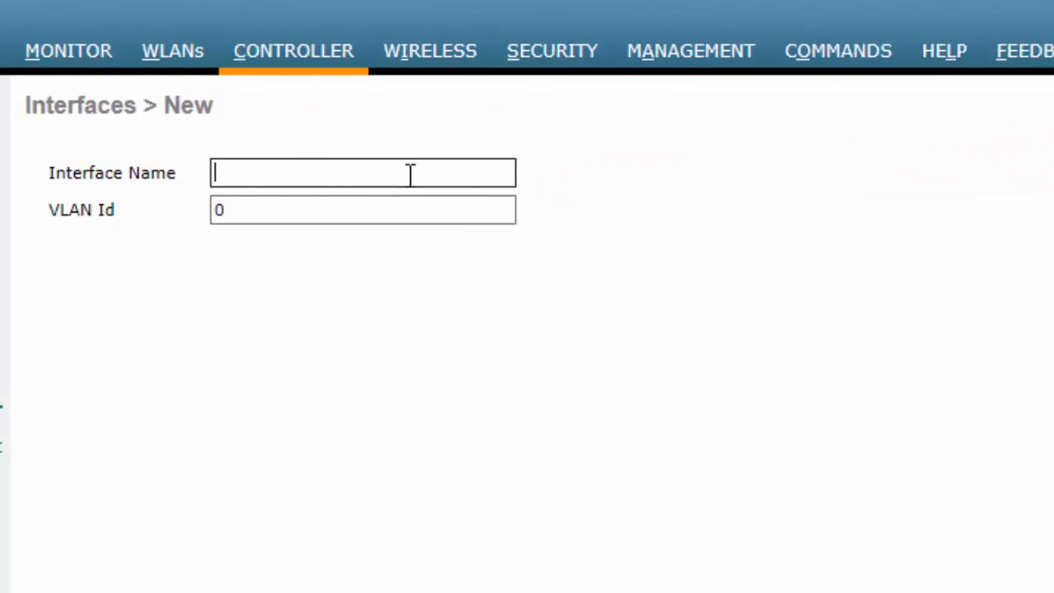
pyautogui.write('vlan57')
pyautogui.press('Tab')
pyautogui.write('57')
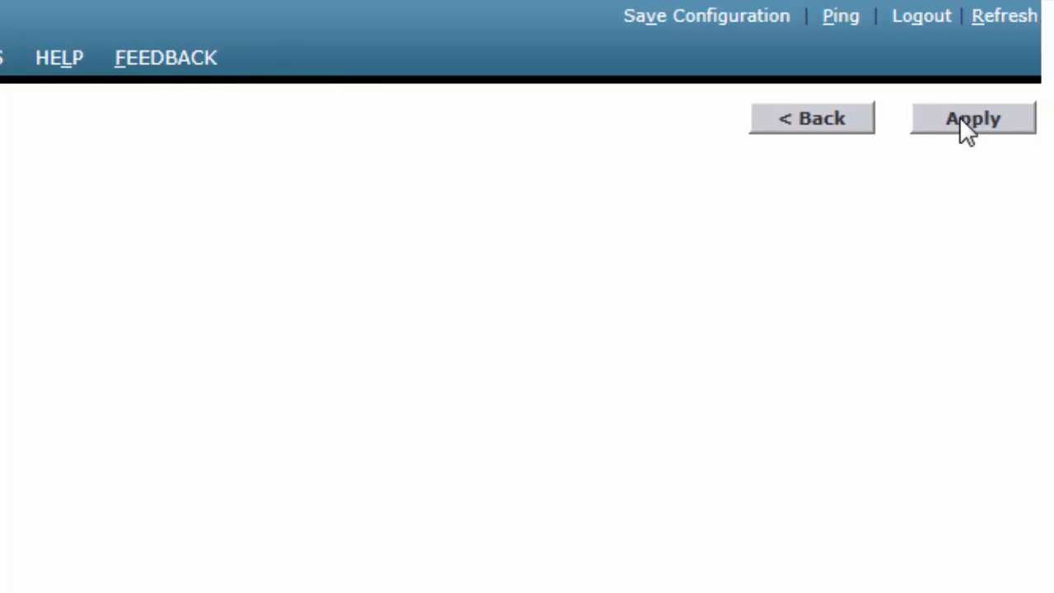
pyautogui.click(1021, 118)
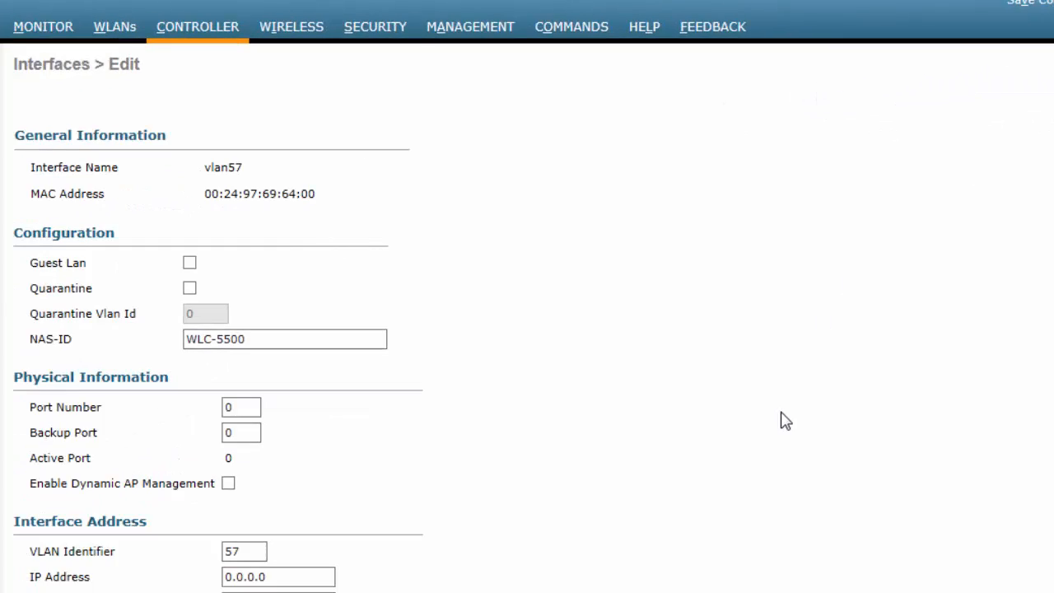
# - Give vlan57 IP 9.2.57.10, netmask 255.255.255.0 and gateway 9.2.57.1
pyautogui.scroll(-3, 784, 422)
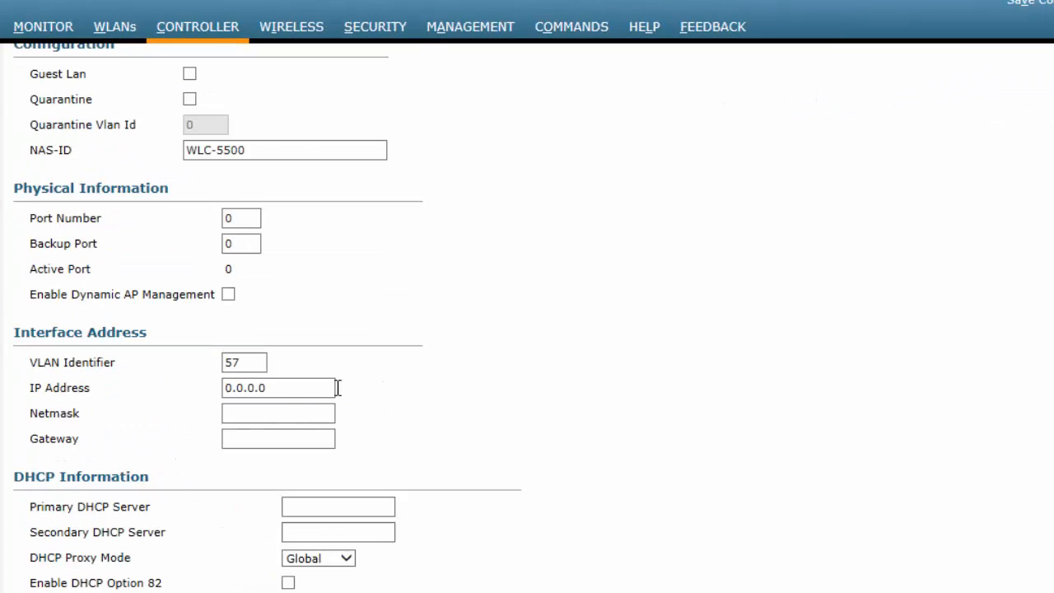
pyautogui.click(310, 389)
pyautogui.press('BackSpace')
pyautogui.press('BackSpace')
pyautogui.press('BackSpace')
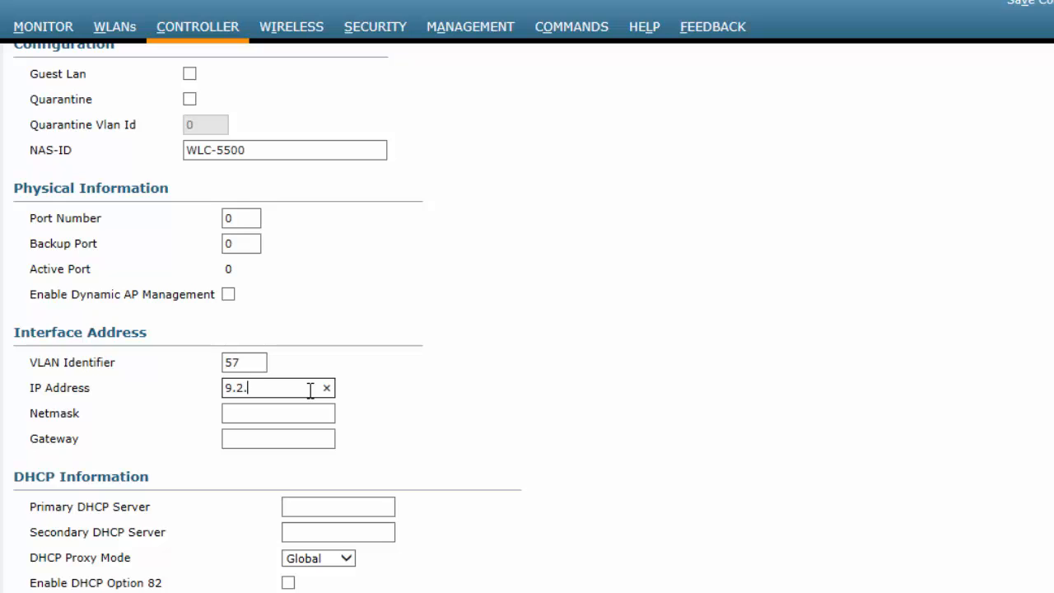
pyautogui.write('9.2.57.10')
pyautogui.press('Tab')
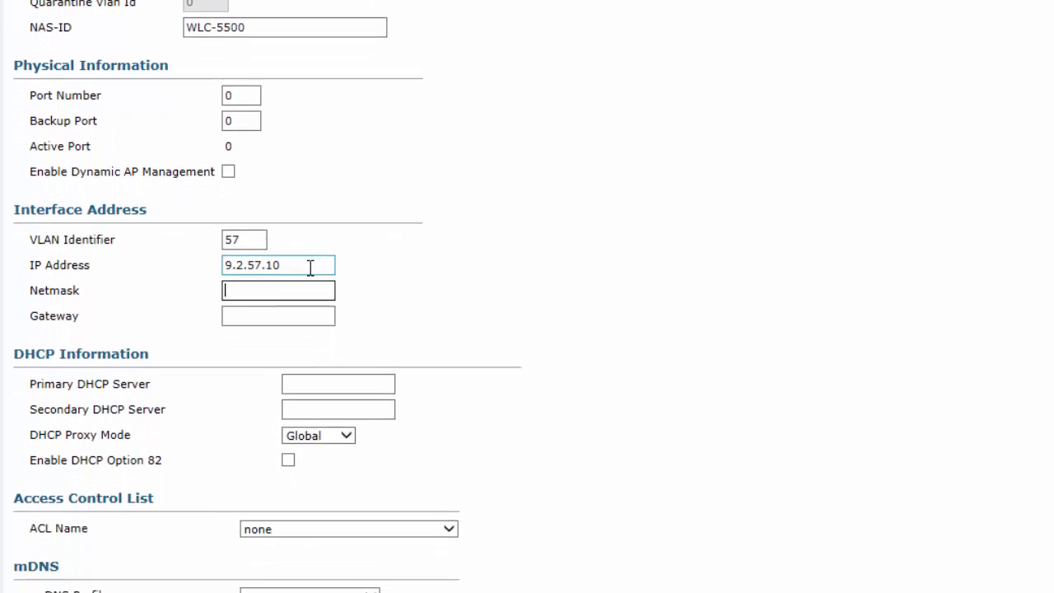
pyautogui.write('255.255.255.0')
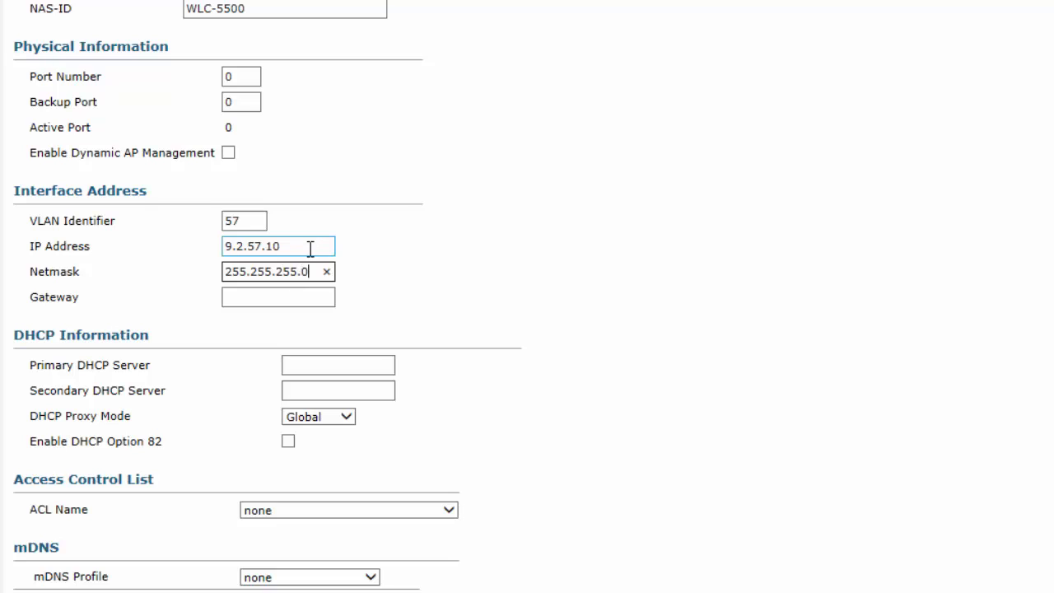
pyautogui.press('Tab')
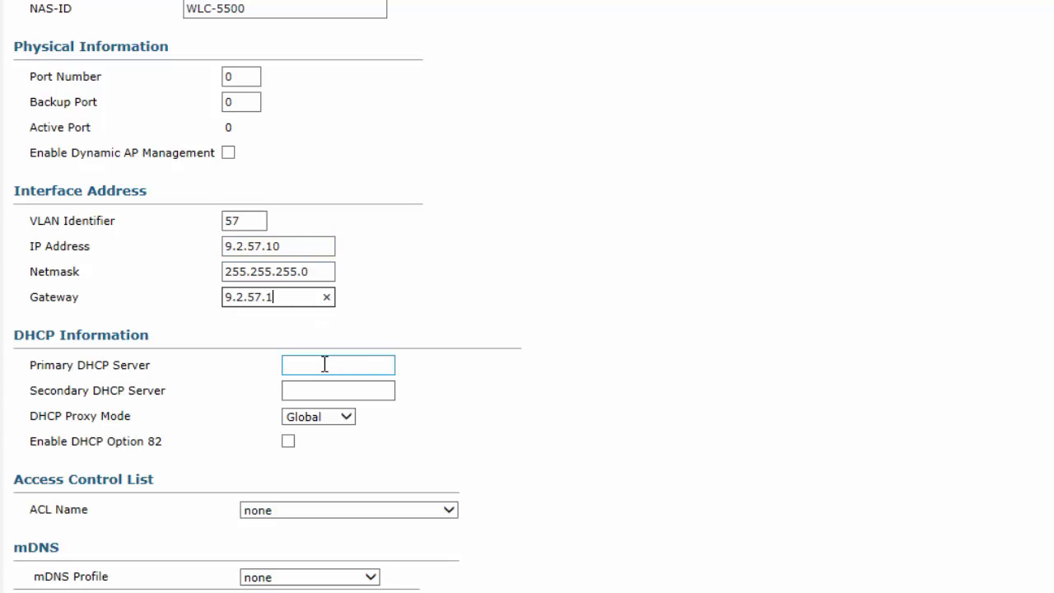
# - Set port number 1 and primary DHCP server 9.1.0.100, then apply the interface
pyautogui.click(244, 76)
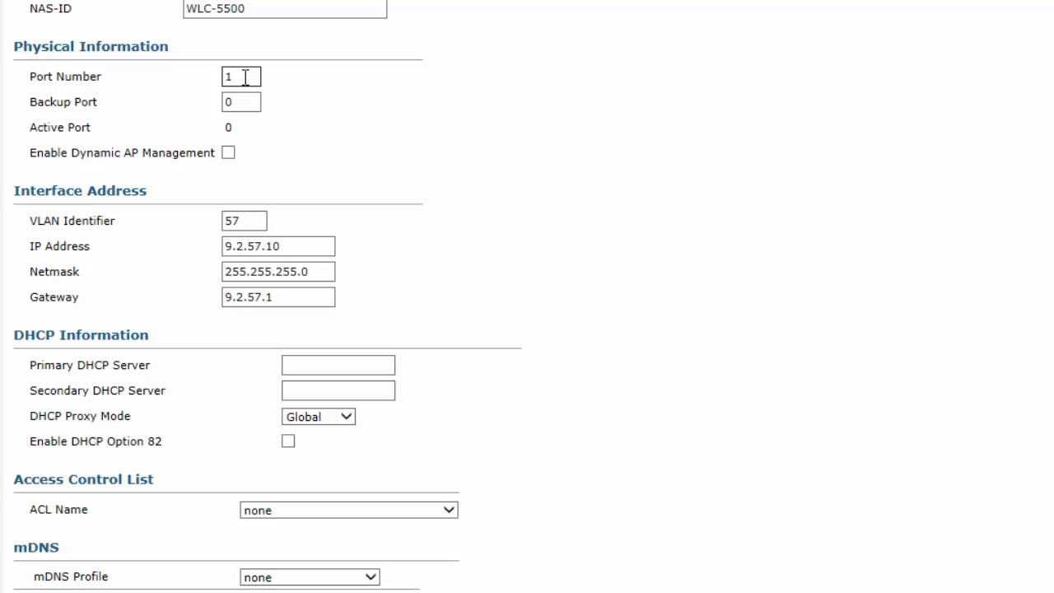
pyautogui.click(350, 363)
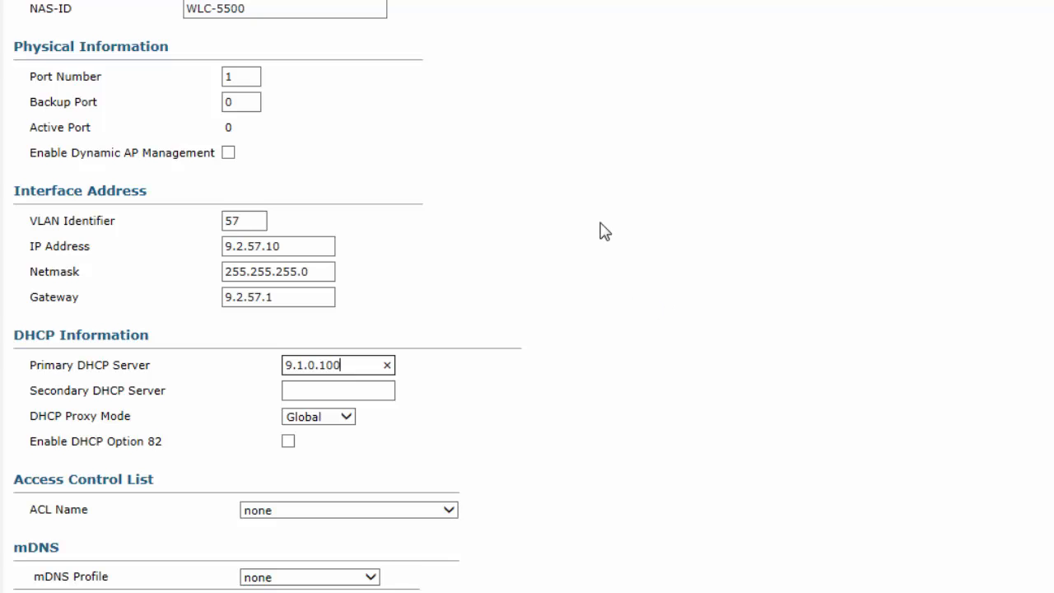
pyautogui.scroll(3, 605, 231)
pyautogui.scroll(-3, 606, 231)
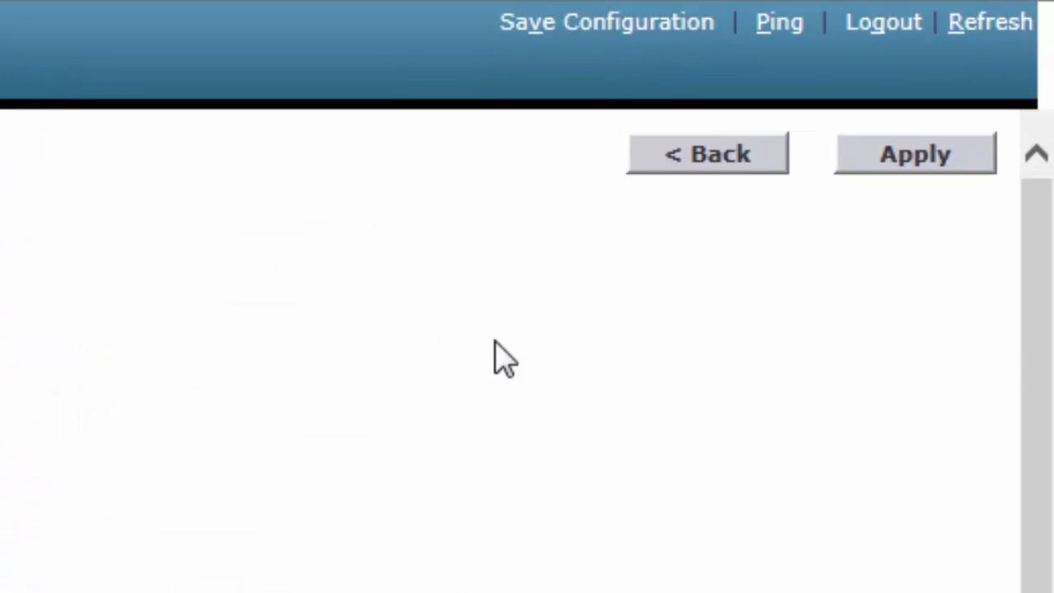
pyautogui.click(904, 158)
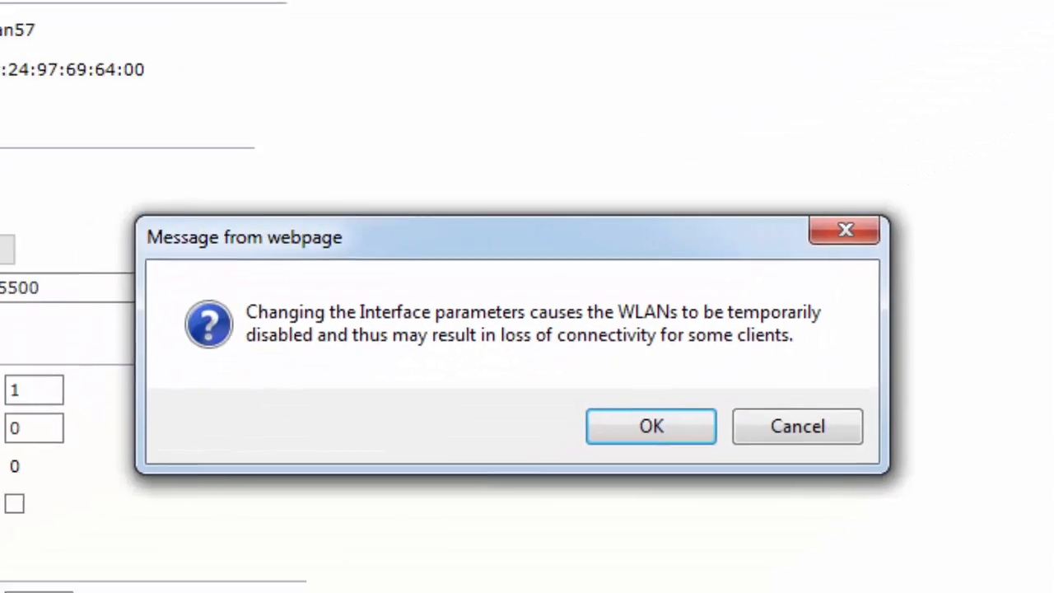
# - Confirm the interface changes and go to the WLANs list
pyautogui.click(689, 430)
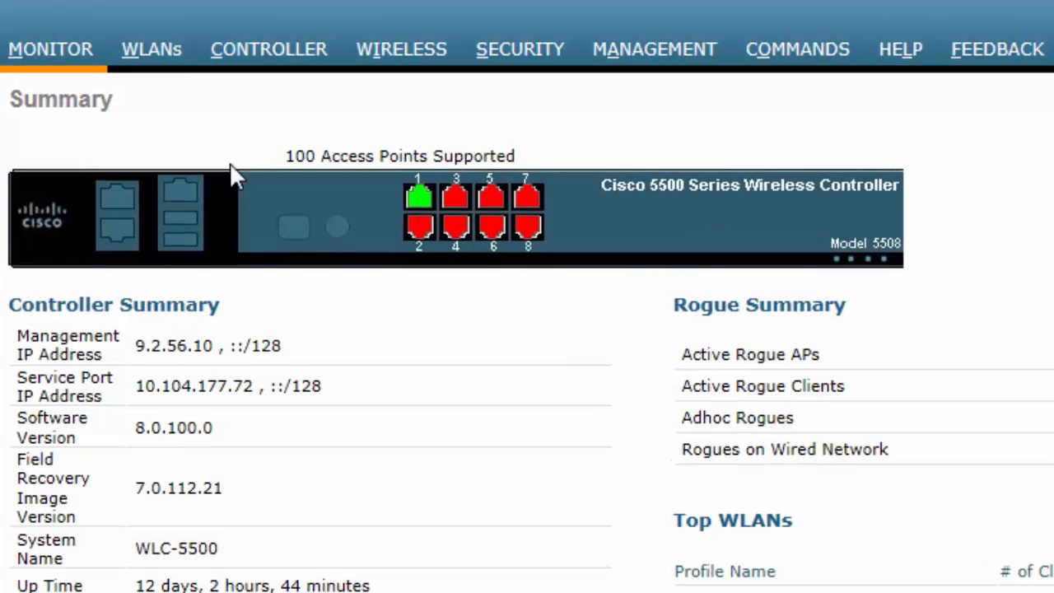
pyautogui.click(163, 71)
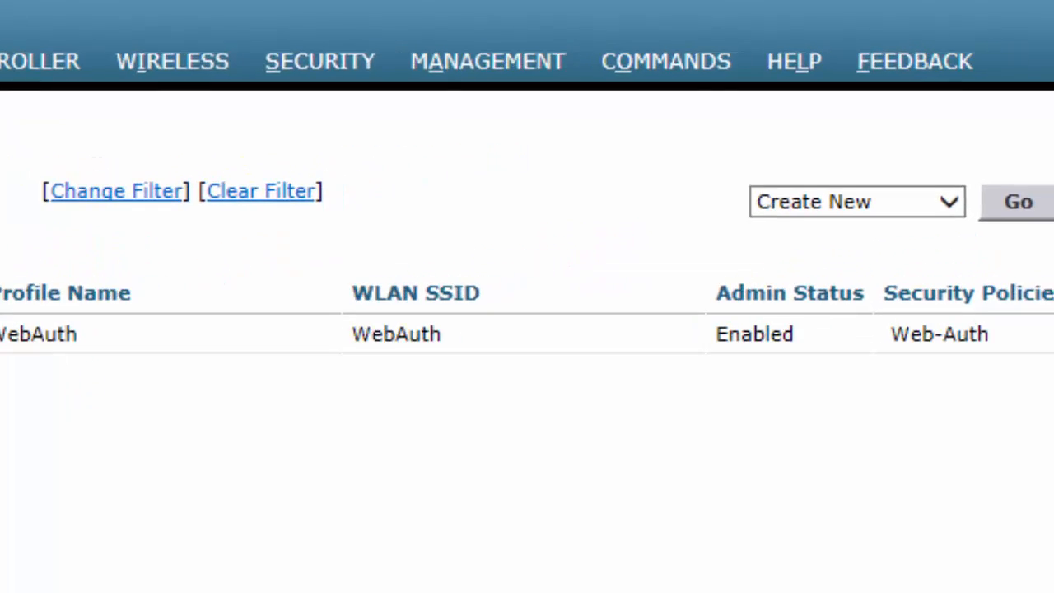
# - Disable the WebAuth WLAN using Disable Selected and confirm
pyautogui.click(902, 206)
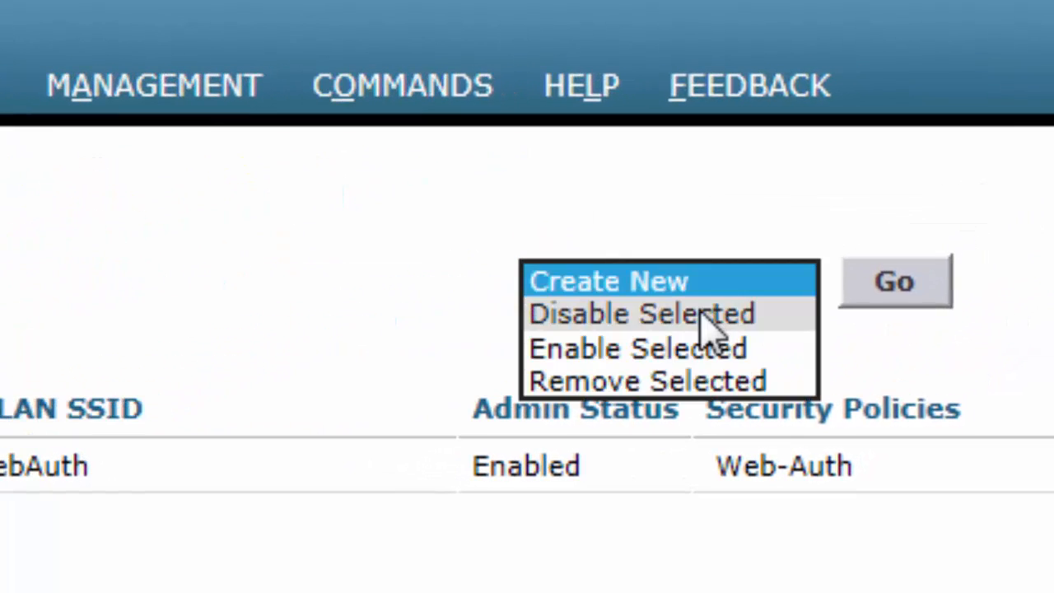
pyautogui.click(707, 317)
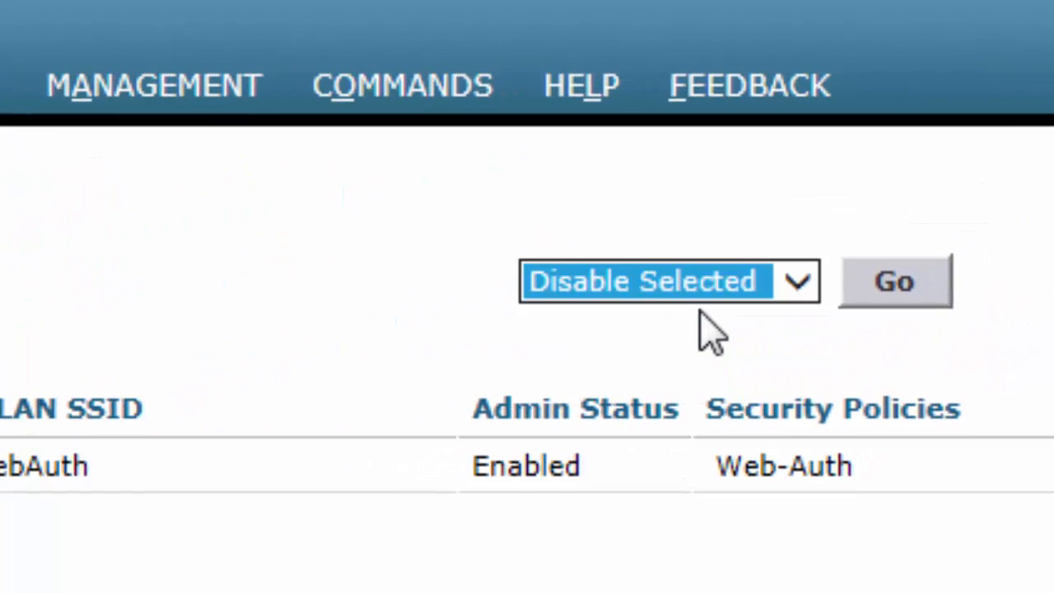
pyautogui.click(874, 284)
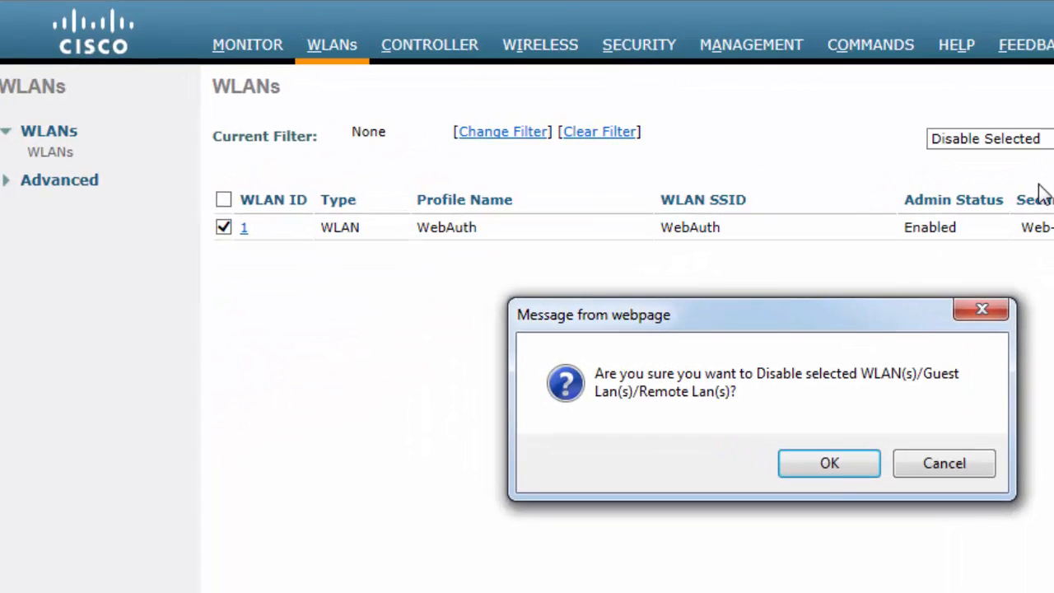
pyautogui.click(829, 463)
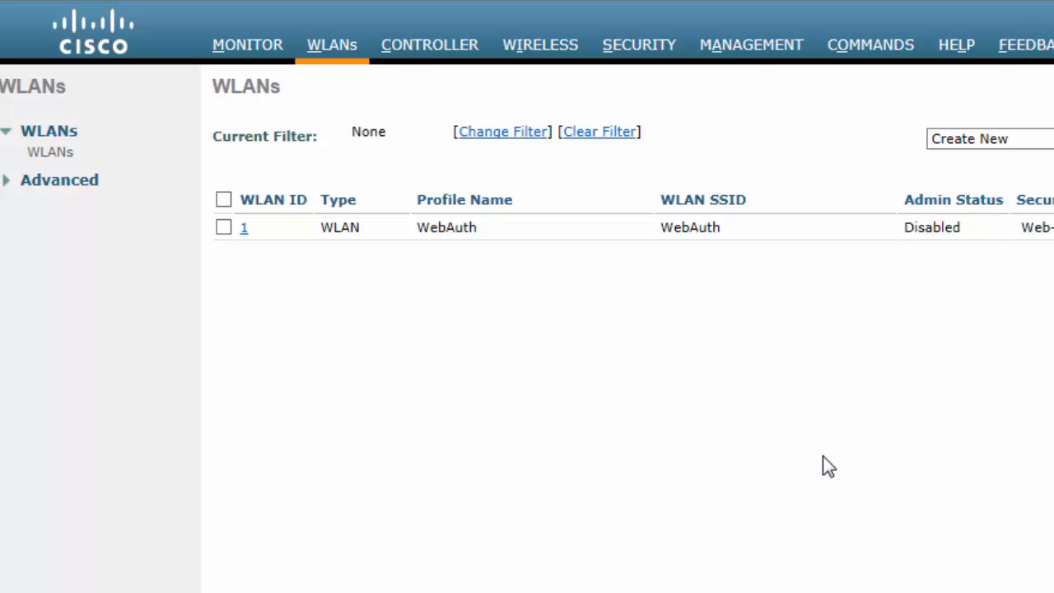
pyautogui.click(640, 45)
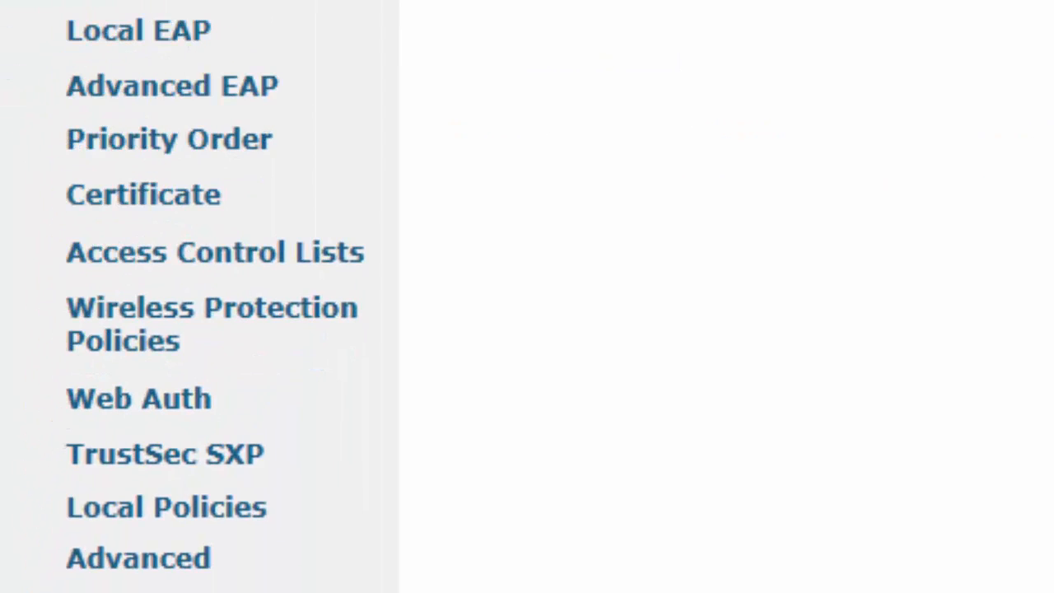
pyautogui.click(197, 398)
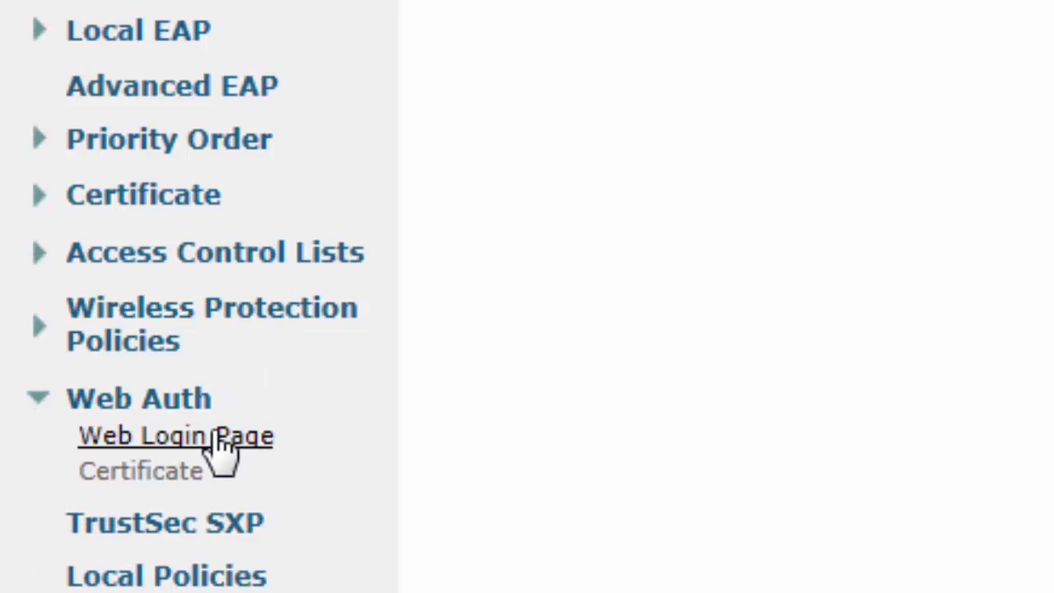
pyautogui.click(221, 437)
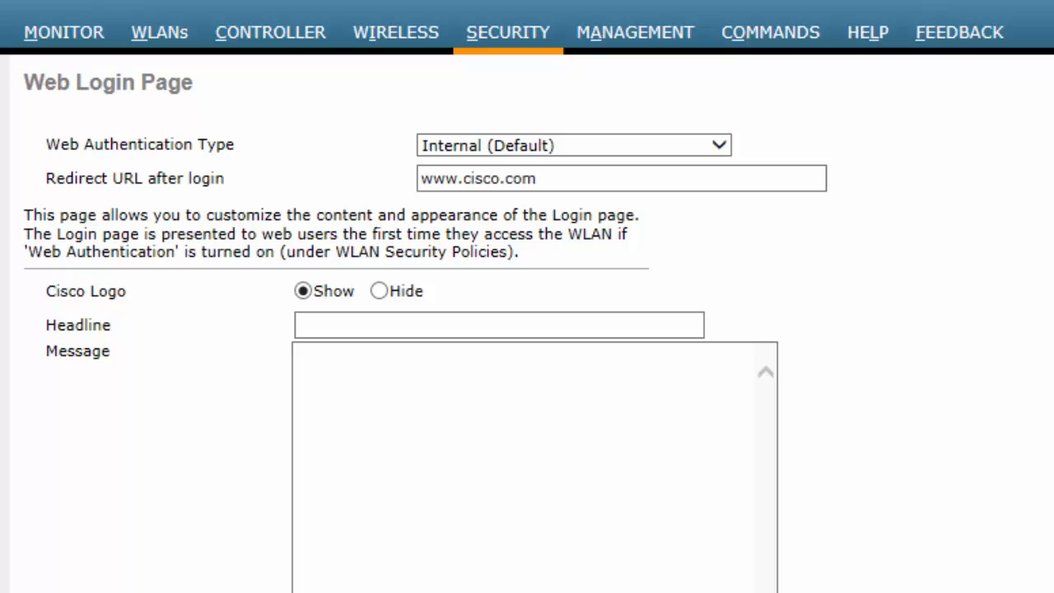
pyautogui.click(666, 158)
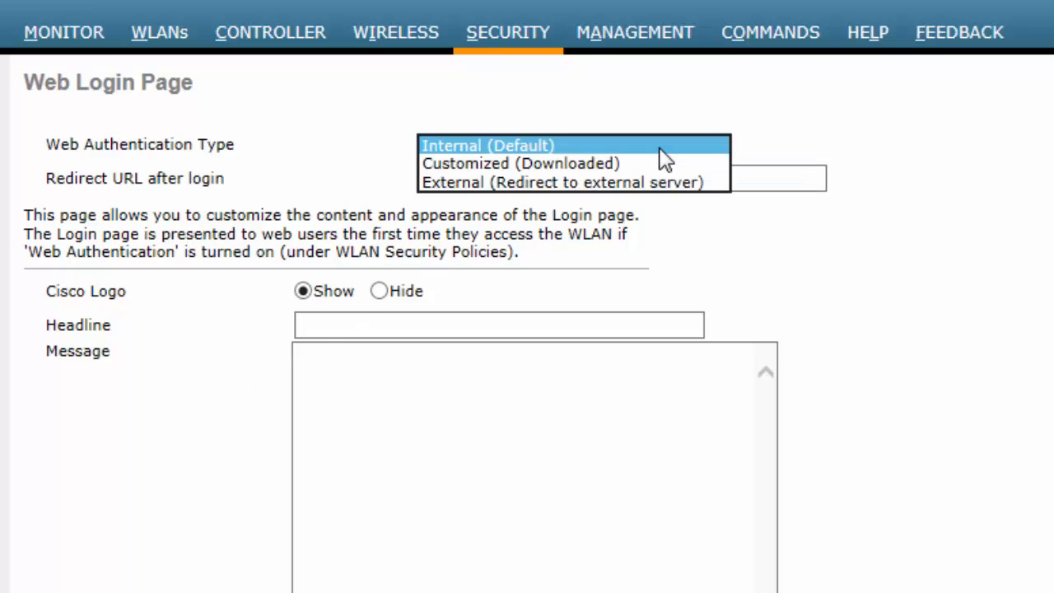
pyautogui.click(590, 183)
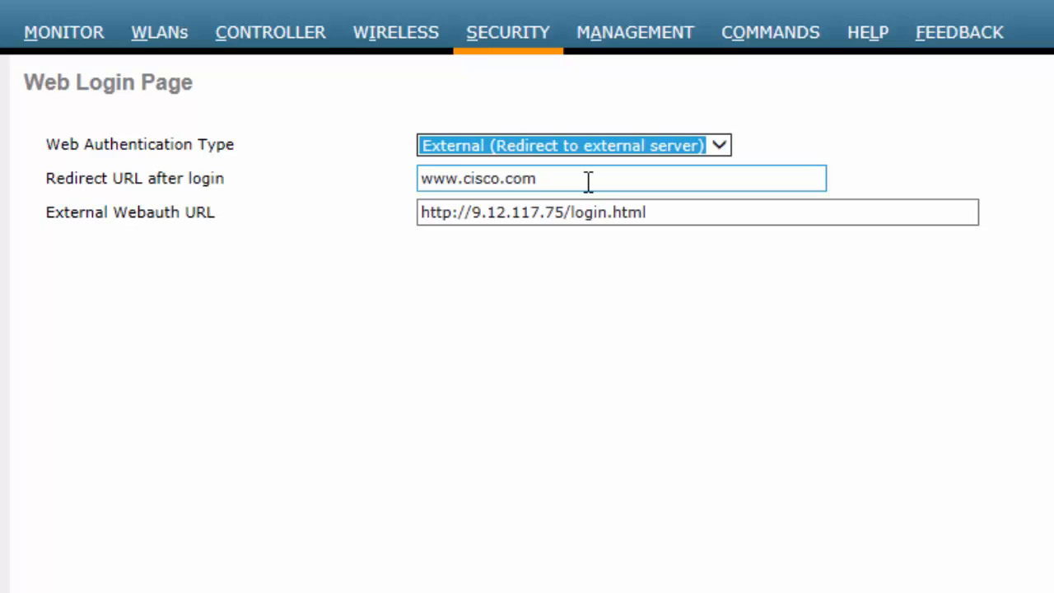
pyautogui.click(628, 186)
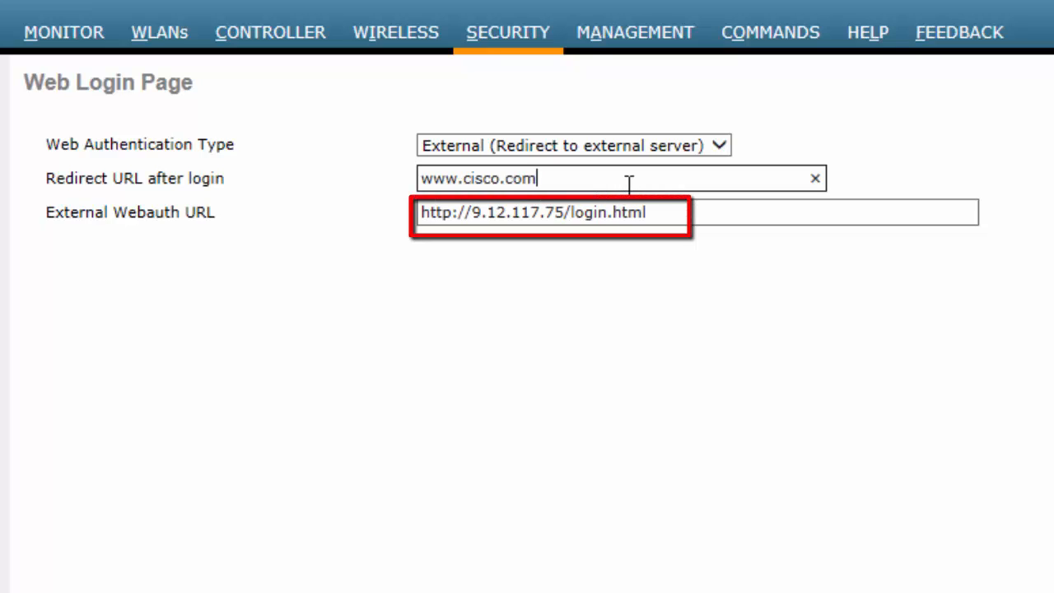
pyautogui.click(703, 221)
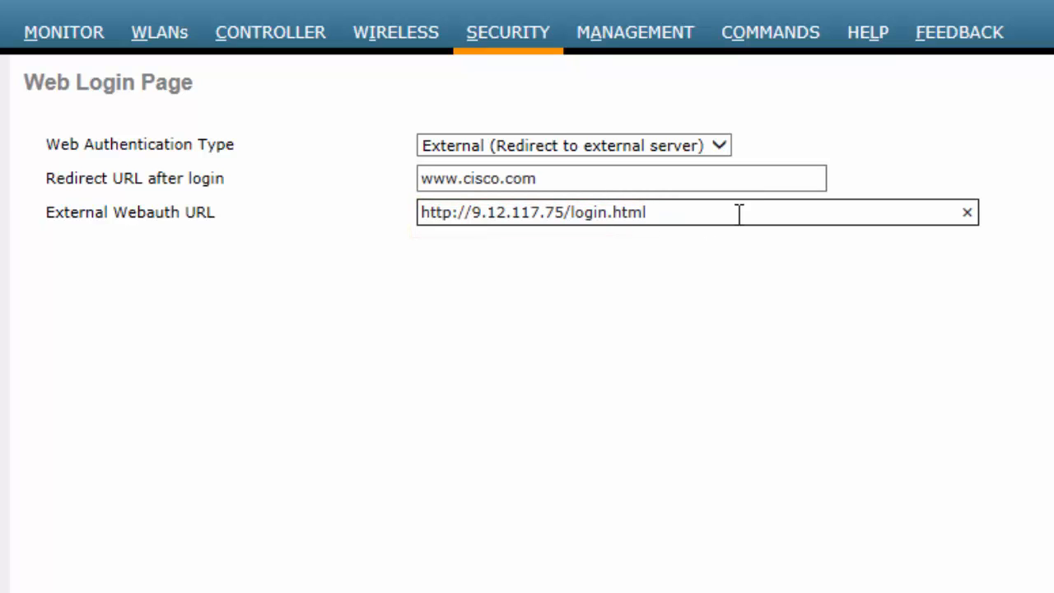
pyautogui.click(948, 181)
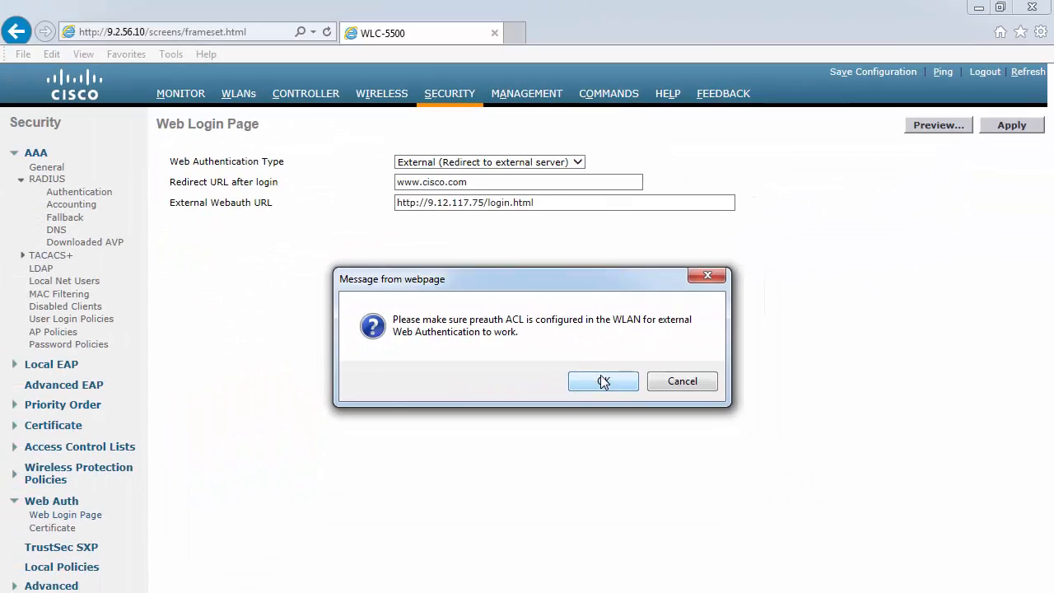
pyautogui.click(610, 397)
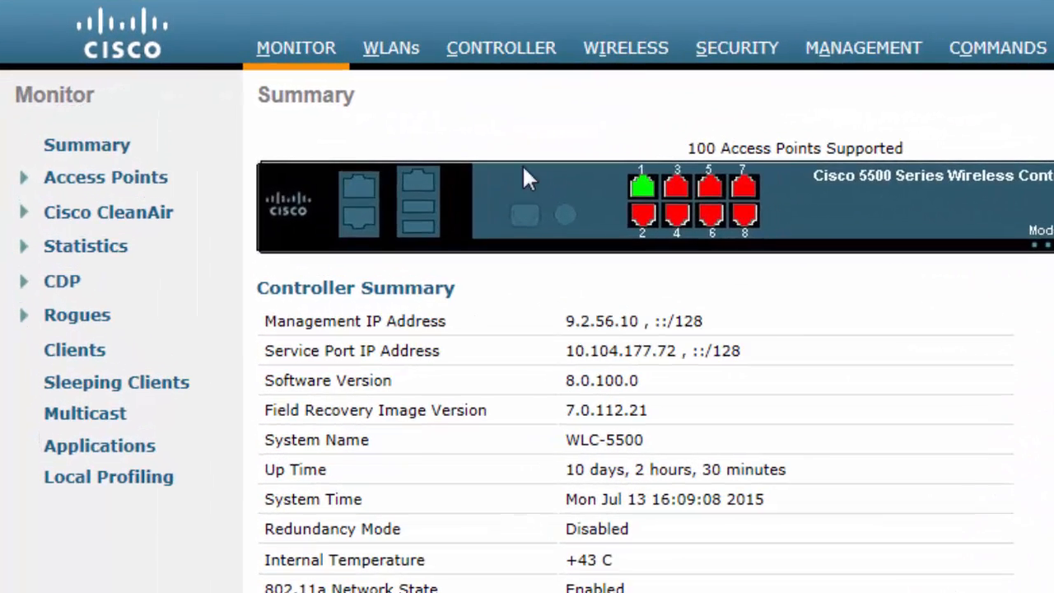
# - Switch to the WLANs page from the top menu bar
pyautogui.click(394, 54)
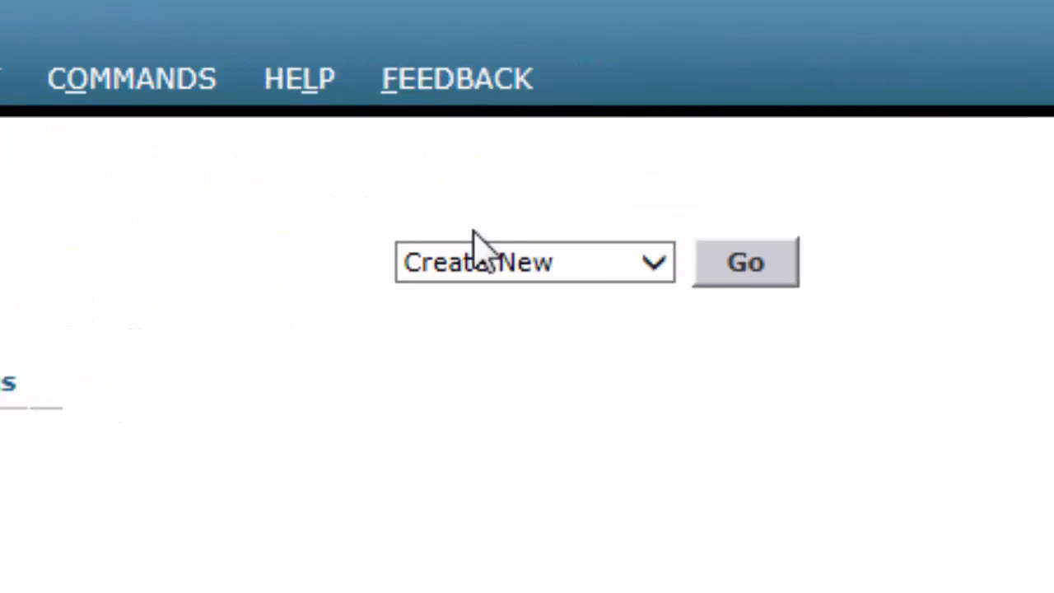
# - Create a new WLAN of type WLAN with profile name Webauth and SSID WebAuth
pyautogui.click(569, 265)
pyautogui.click(515, 262)
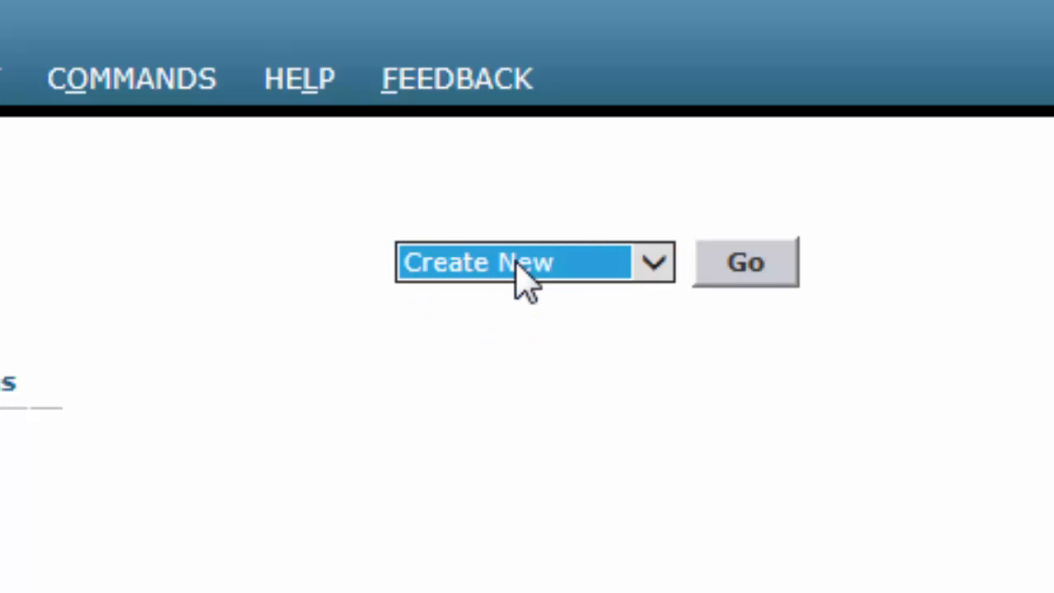
pyautogui.click(724, 260)
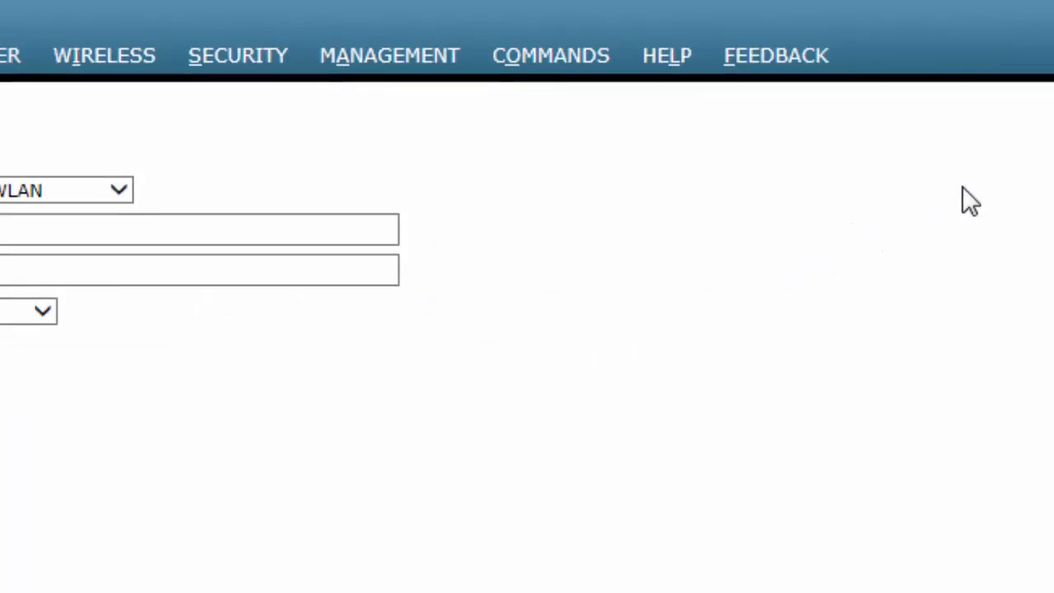
pyautogui.click(303, 225)
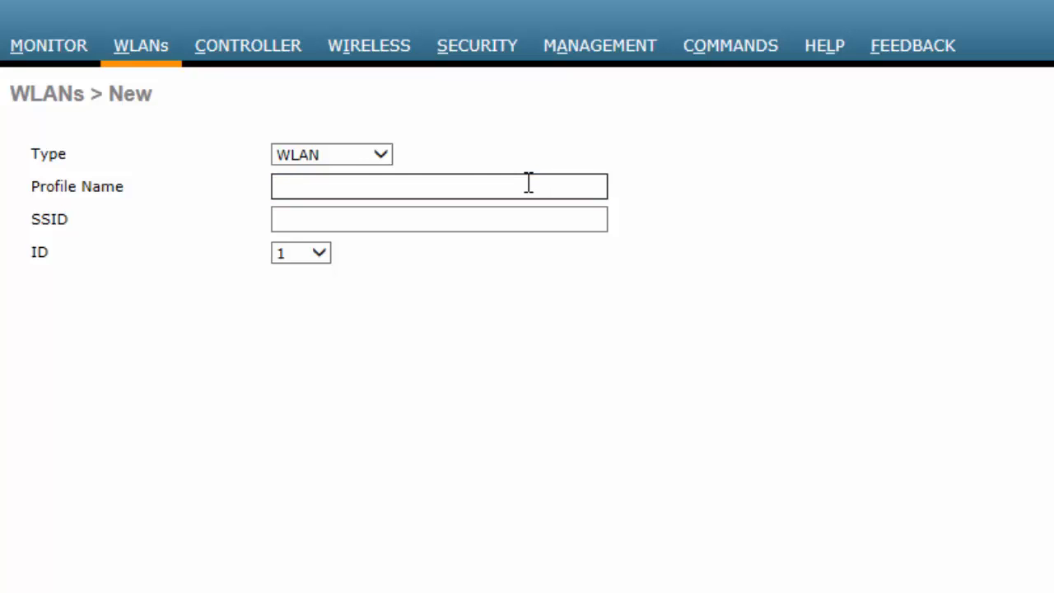
pyautogui.click(376, 156)
pyautogui.click(356, 157)
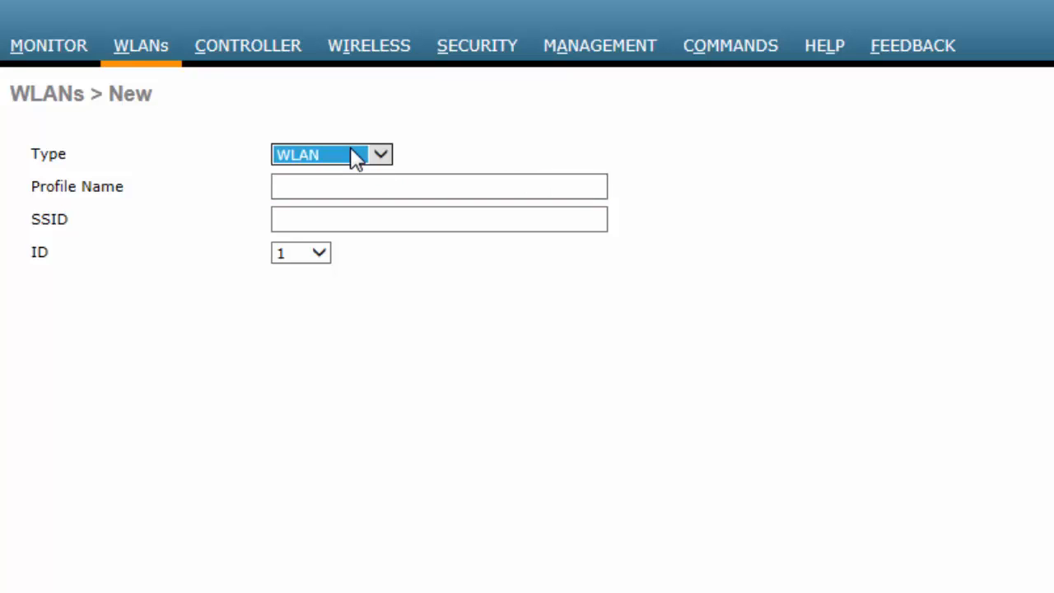
pyautogui.click(313, 183)
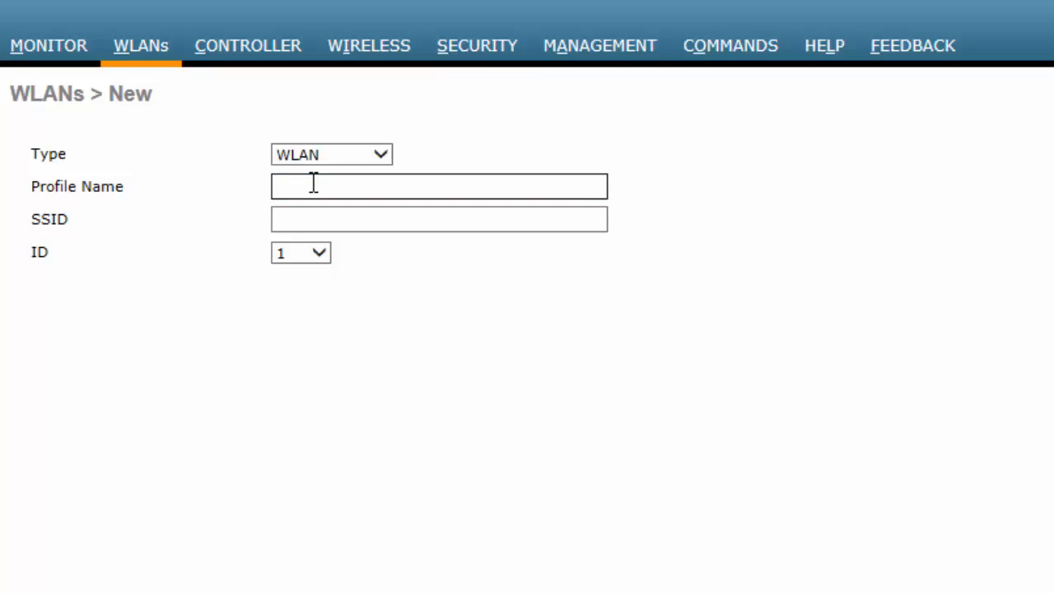
pyautogui.write('Webauth')
pyautogui.press('Tab')
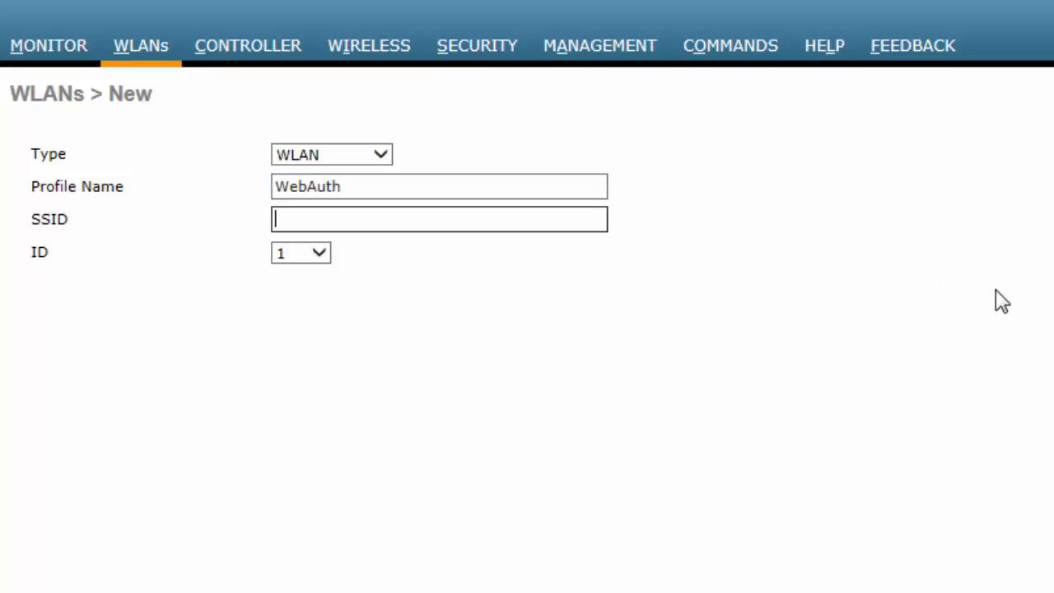
pyautogui.write('WebAuth')
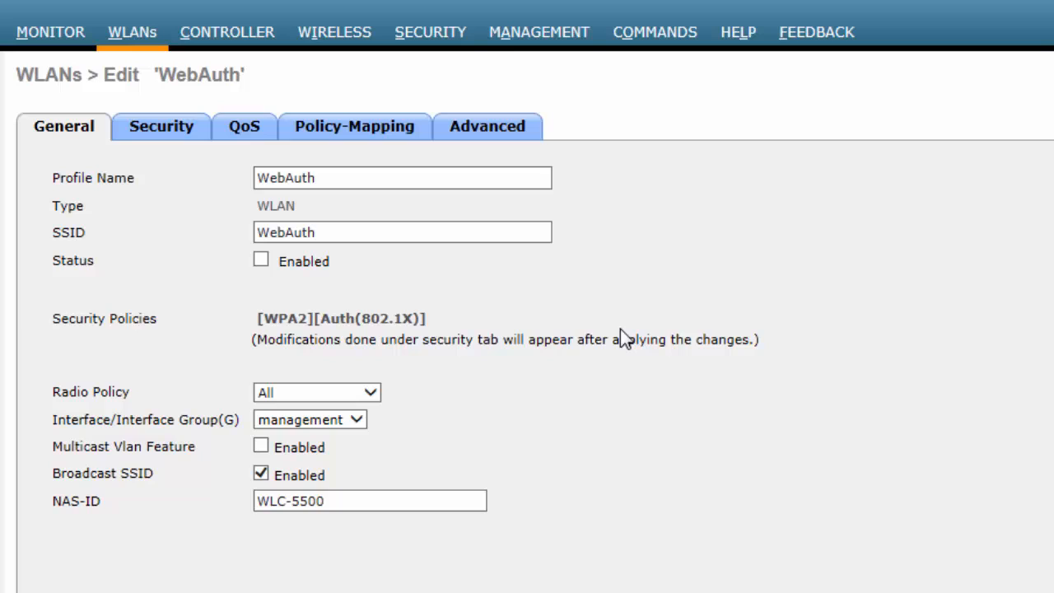
# - Enable the WebAuth WLAN and assign it to the vlan57 interface
pyautogui.click(261, 264)
pyautogui.click(348, 420)
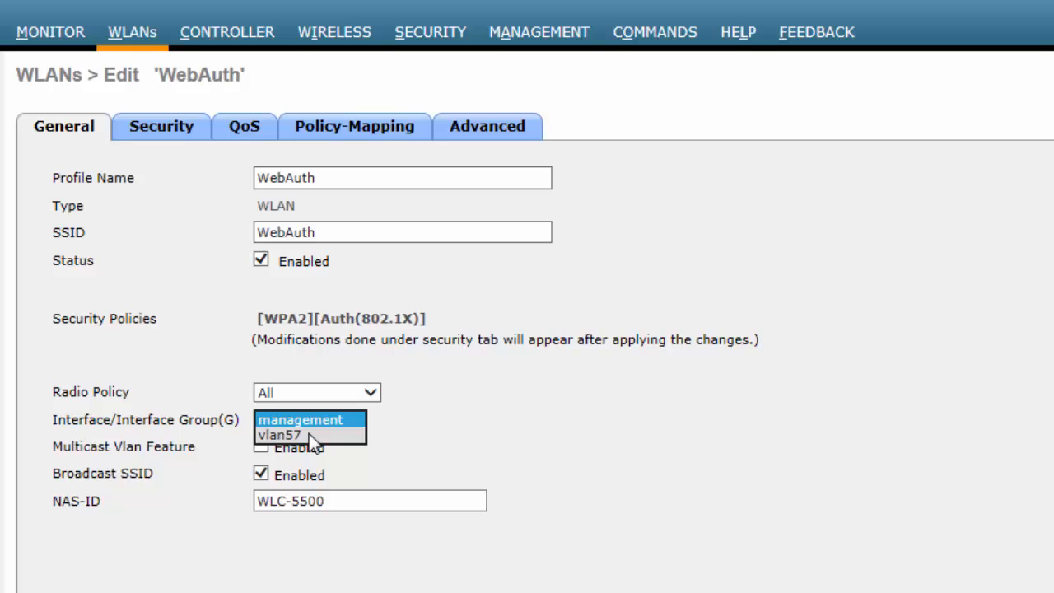
pyautogui.click(311, 437)
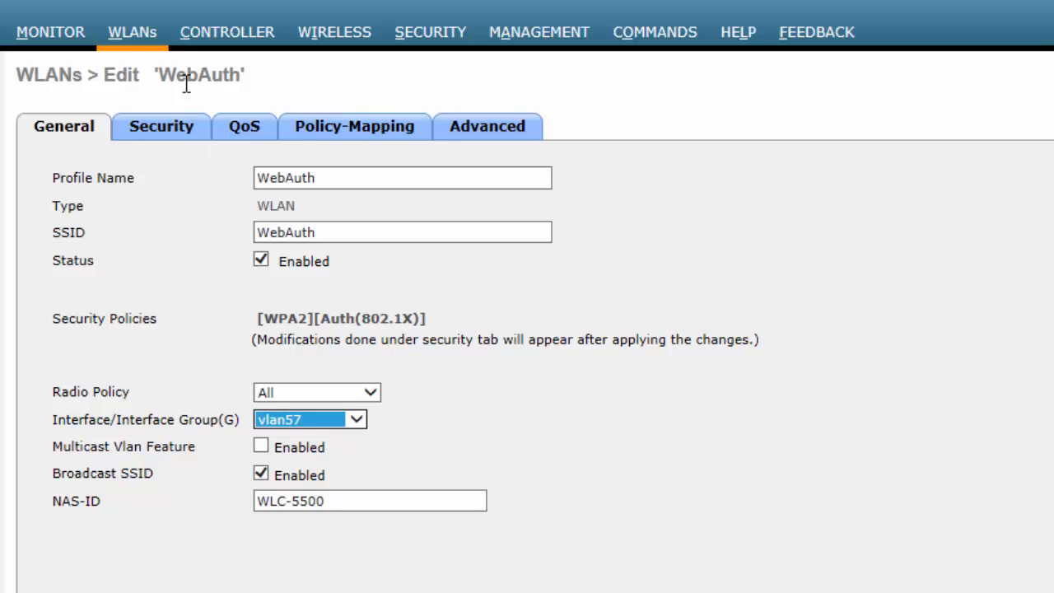
pyautogui.click(167, 136)
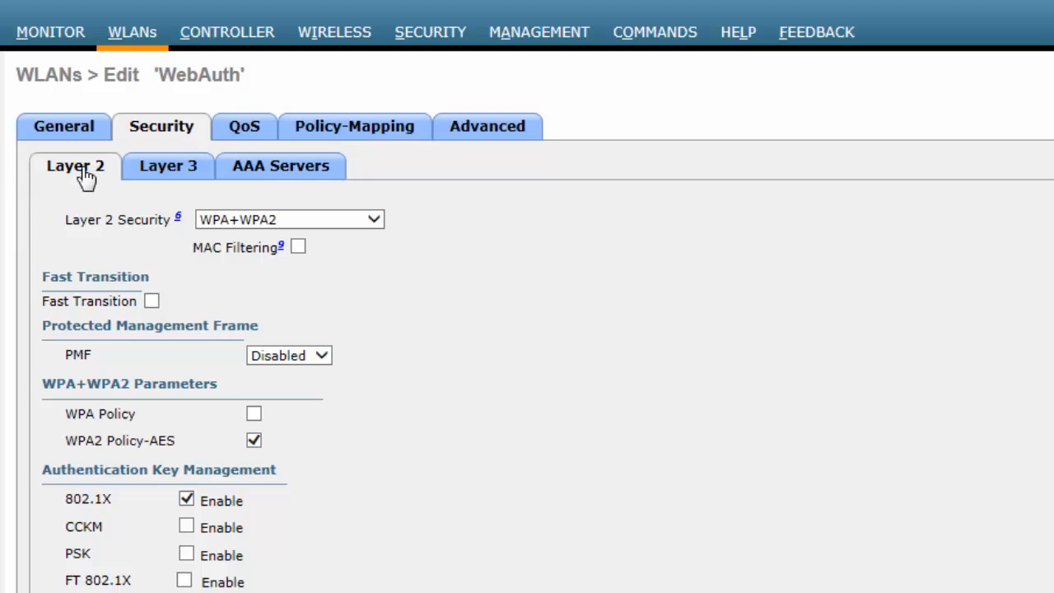
# - Set Layer 2 security to None and Layer 3 to Web Policy with Authentication
pyautogui.click(270, 221)
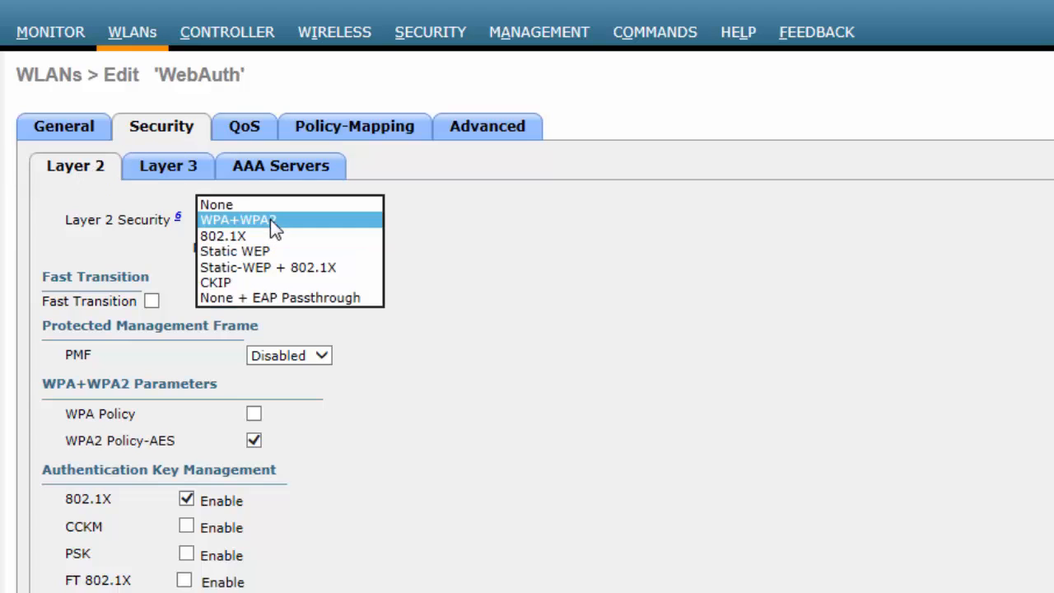
pyautogui.click(237, 203)
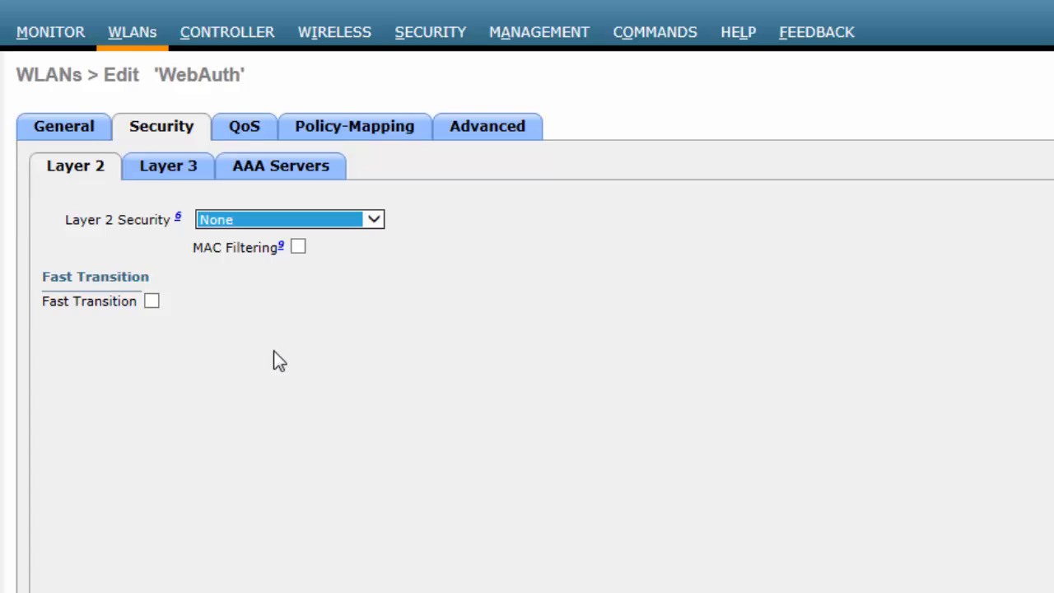
pyautogui.click(174, 169)
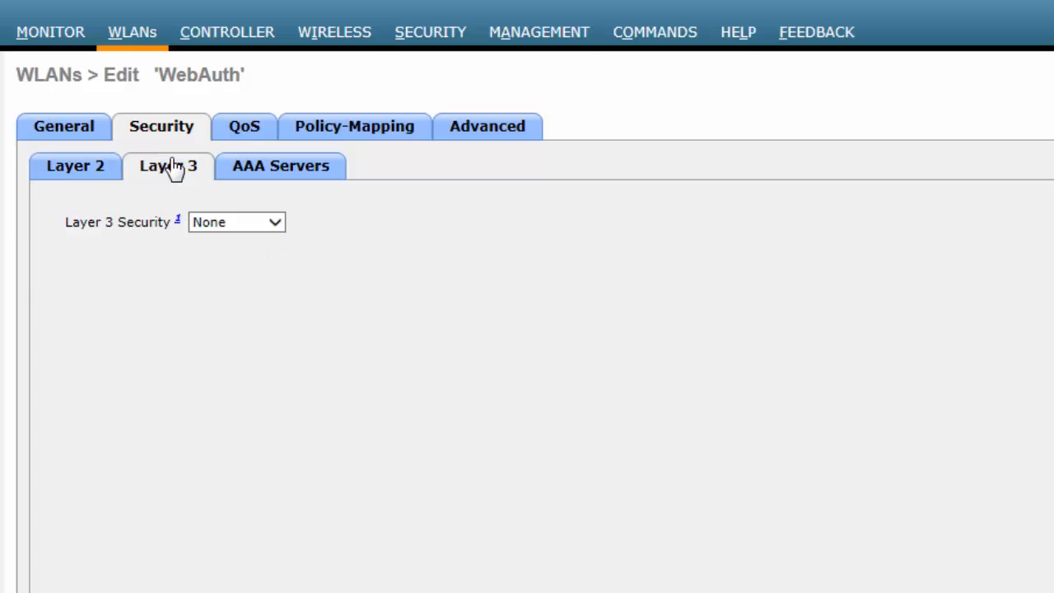
pyautogui.click(271, 223)
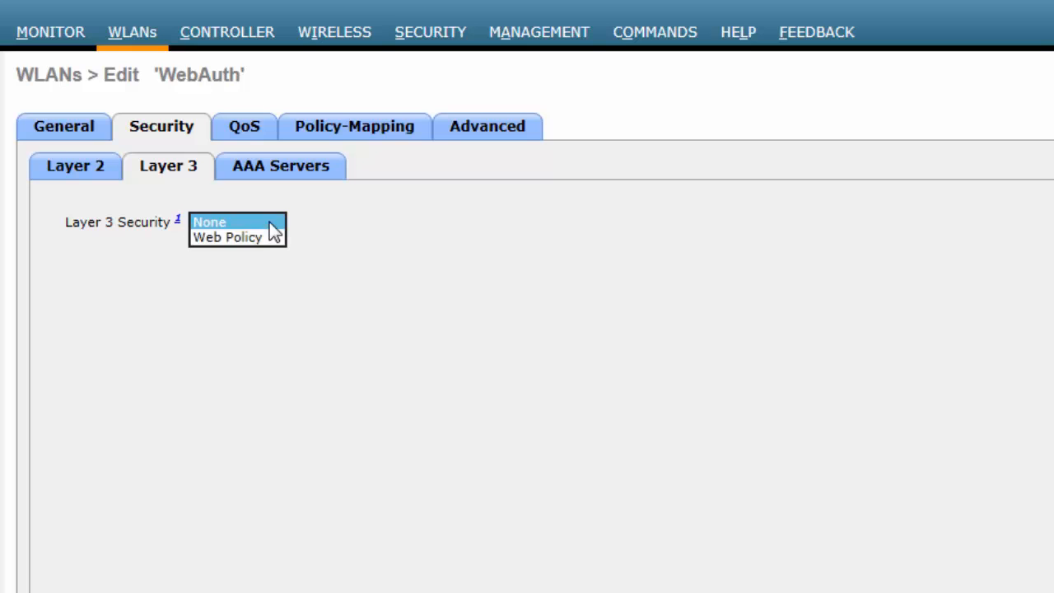
pyautogui.click(253, 237)
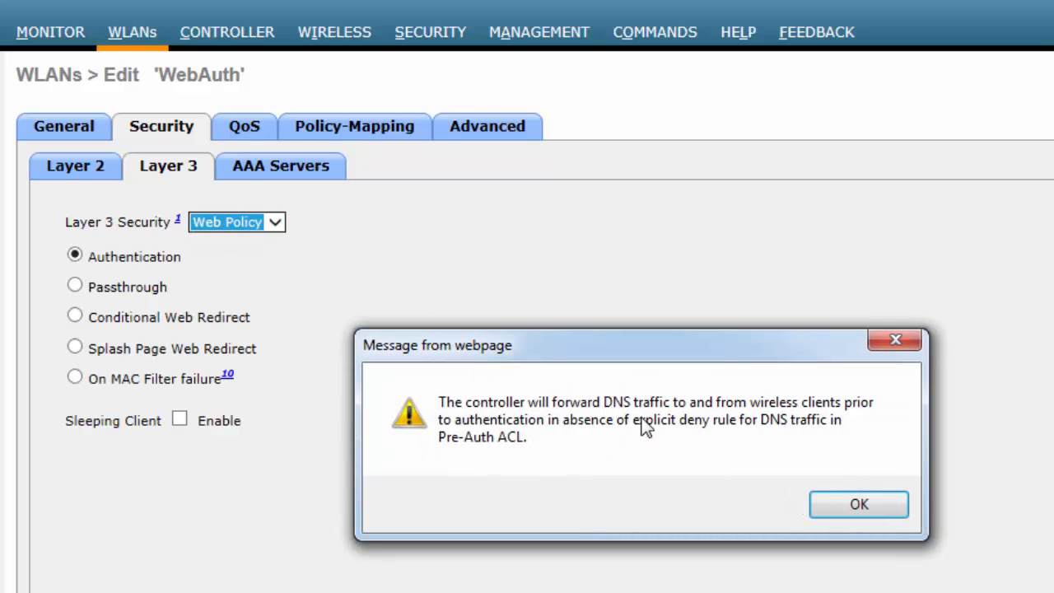
pyautogui.click(863, 510)
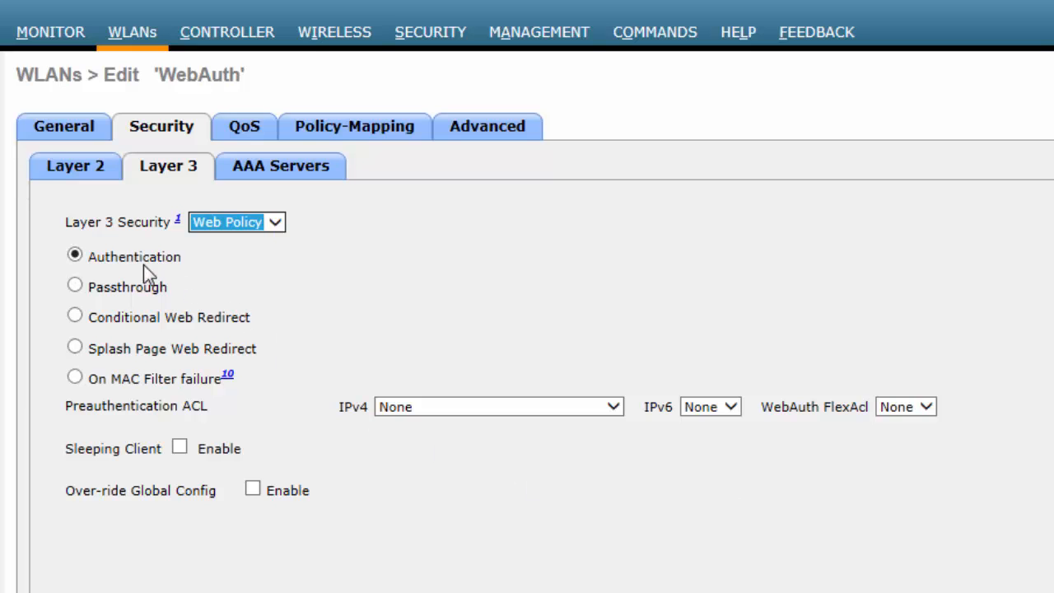
pyautogui.click(106, 262)
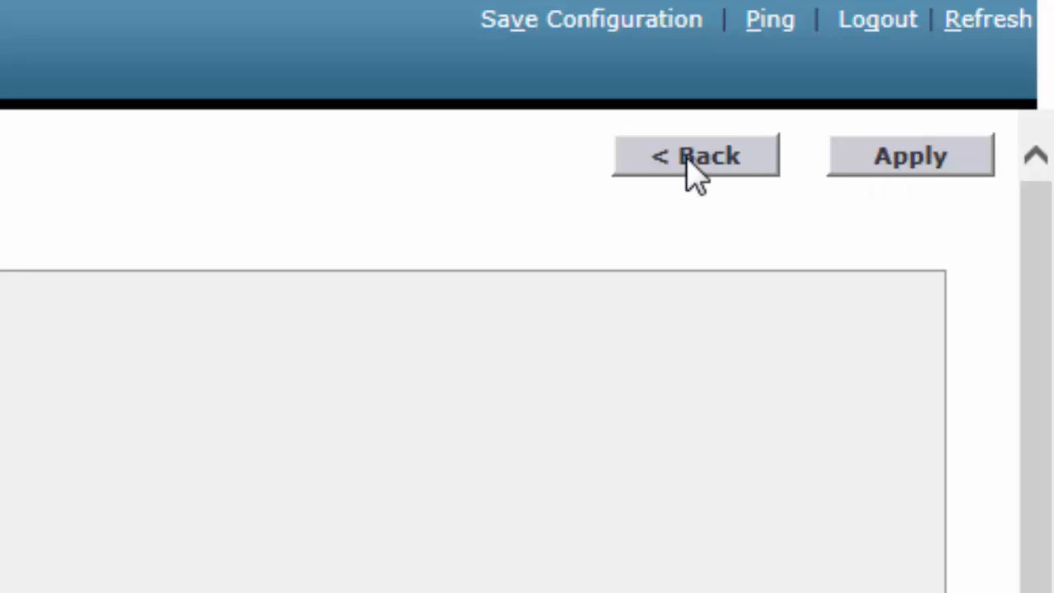
# - Apply the WebAuth WLAN's vlan57 and Web Policy authentication settings
pyautogui.click(694, 174)
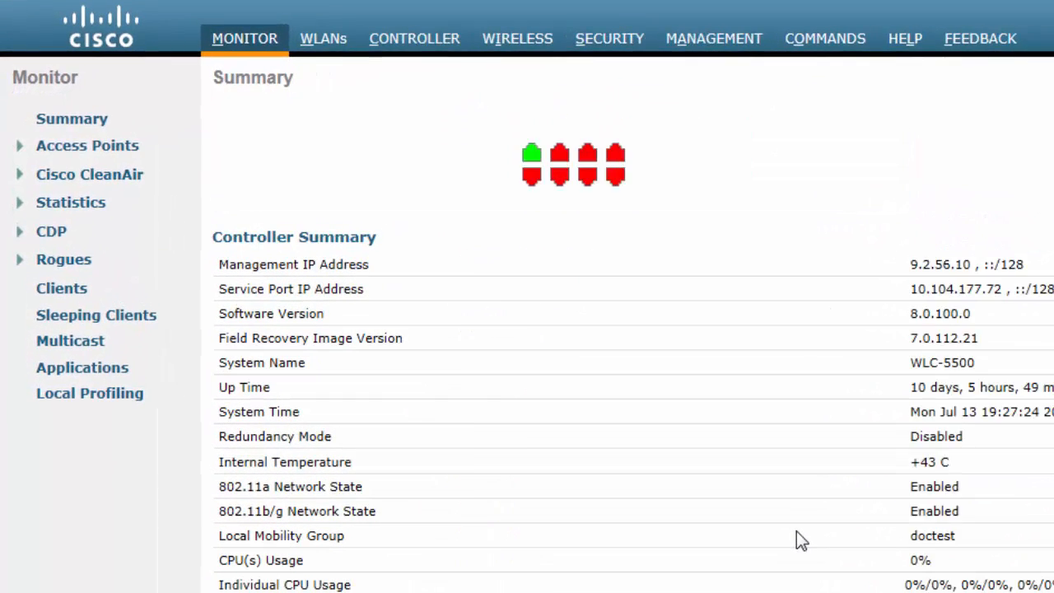
# - Start a new local net user named localuser1 and enter its password
pyautogui.click(625, 47)
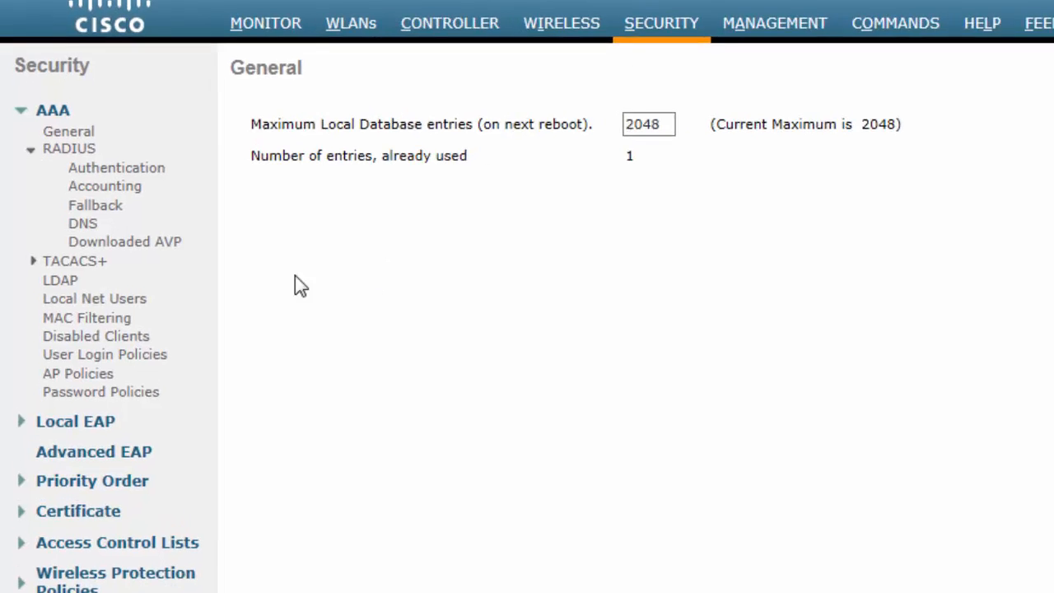
pyautogui.click(144, 329)
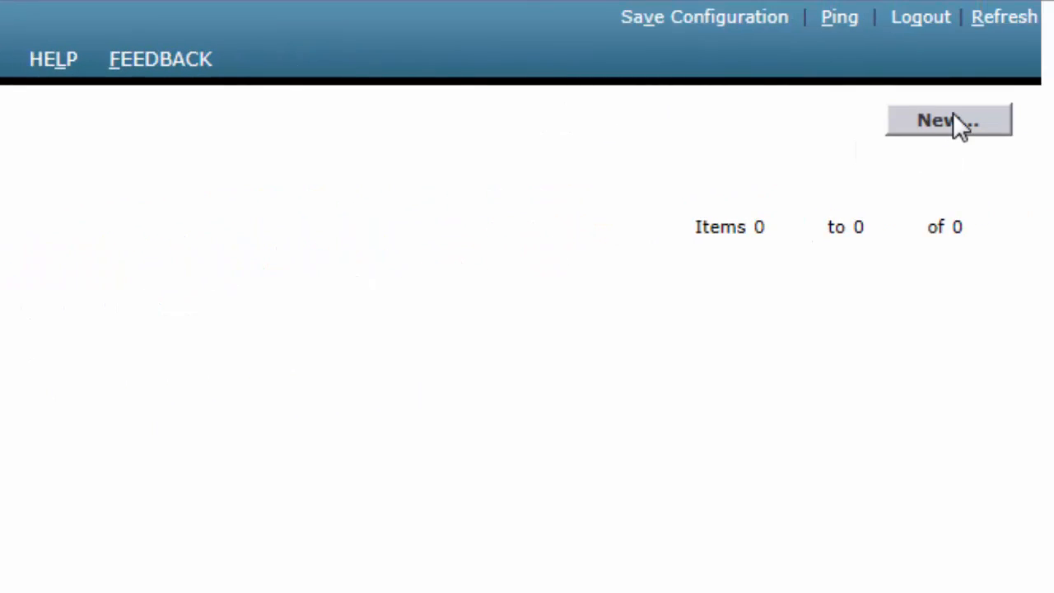
pyautogui.click(949, 120)
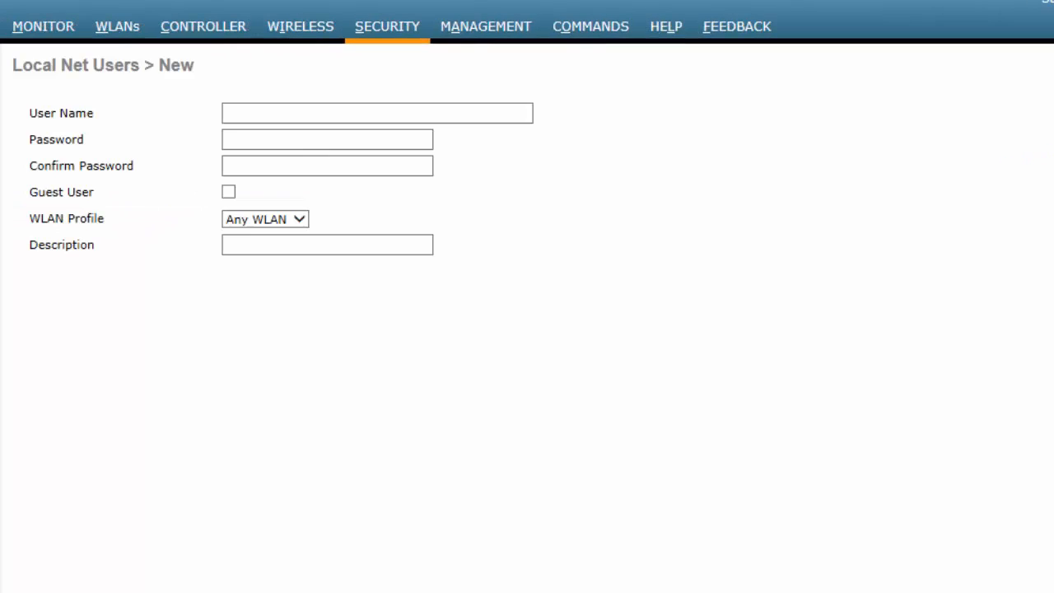
pyautogui.click(448, 110)
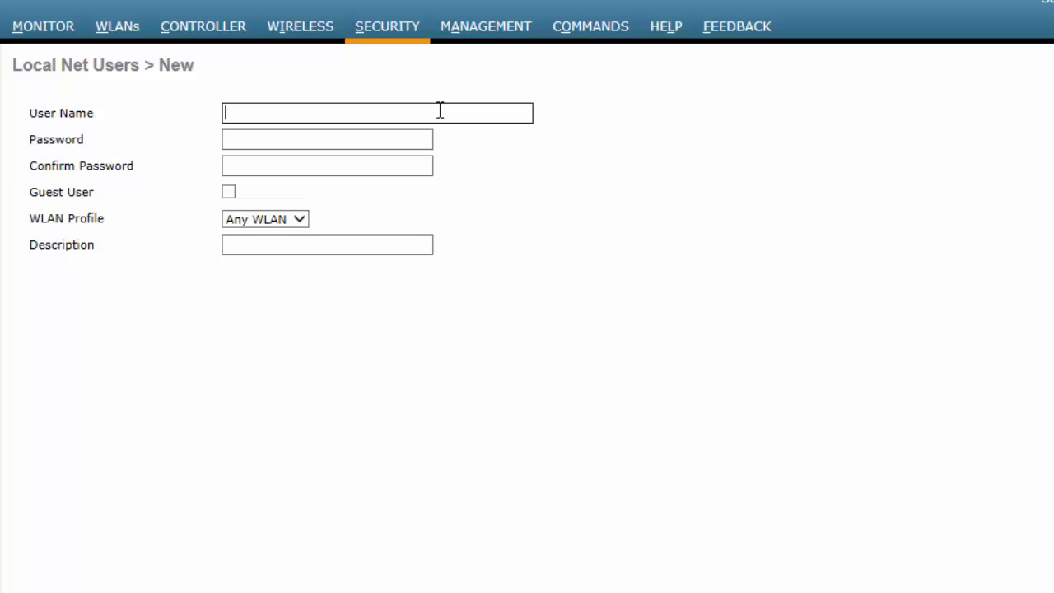
pyautogui.write('localuser1')
pyautogui.press('Tab')
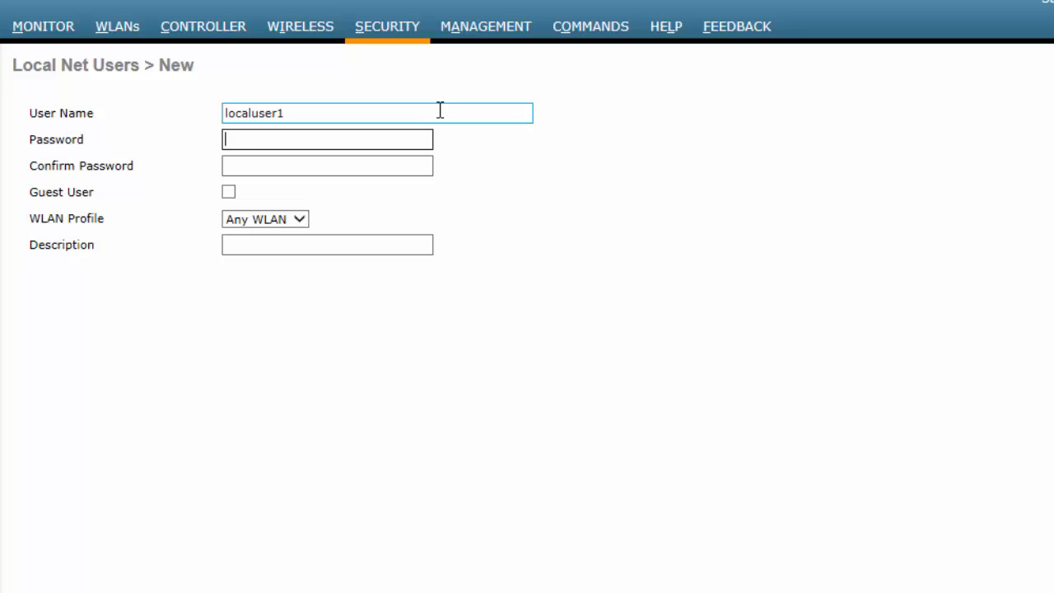
pyautogui.write('********')
pyautogui.press('Tab')
pyautogui.write('********')
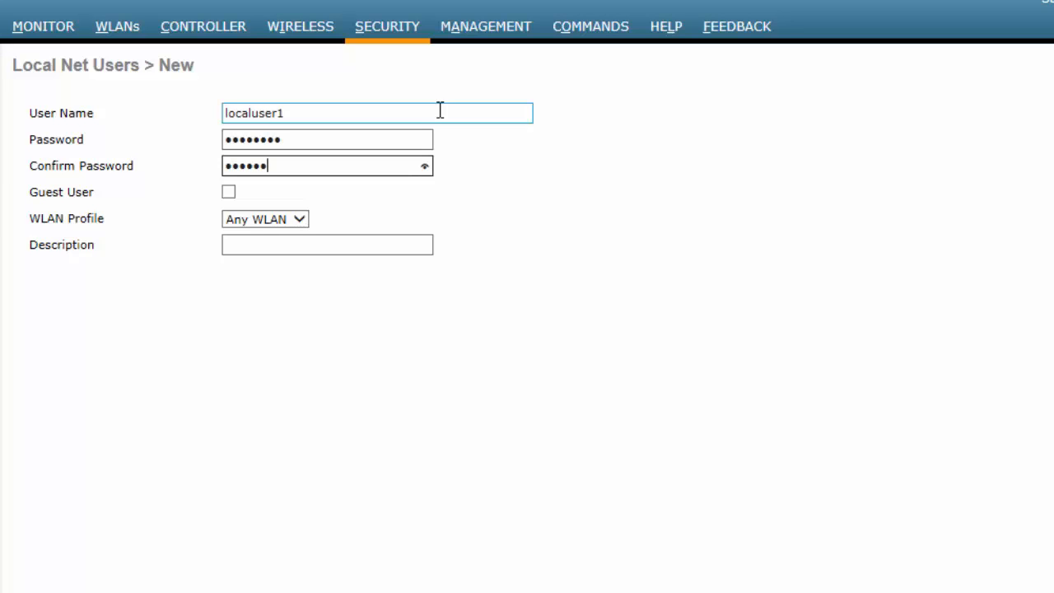
# - Limit the user to the WebAuth profile, describe it 'This is a local user', and save
pyautogui.click(299, 221)
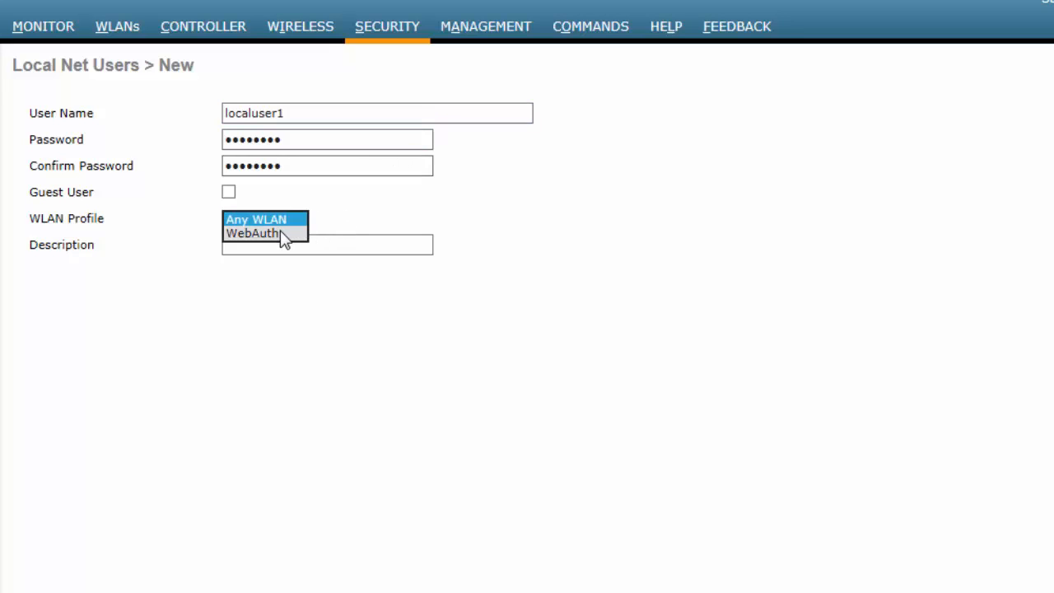
pyautogui.click(256, 233)
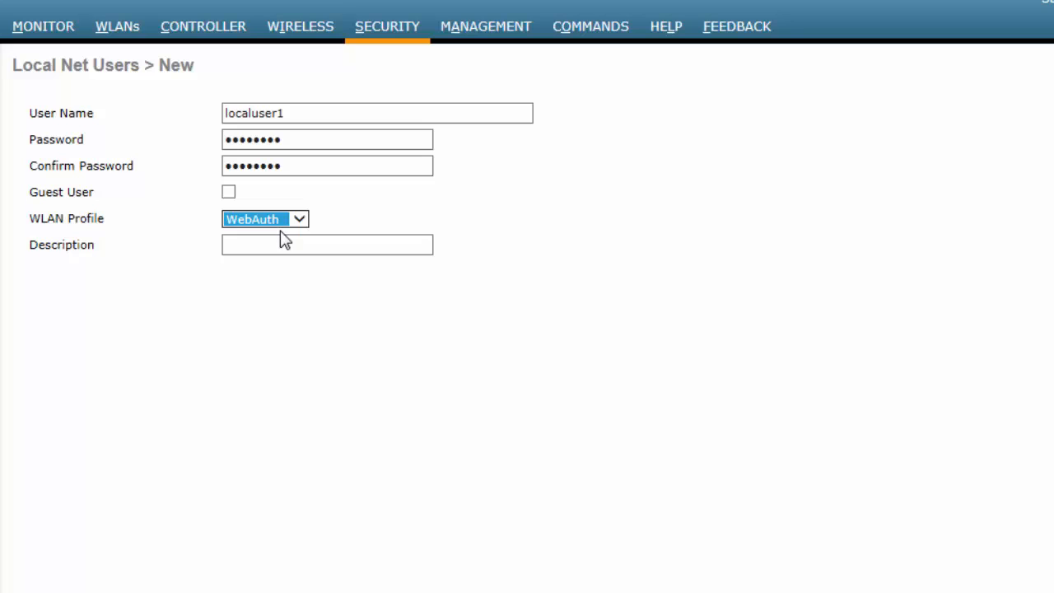
pyautogui.click(266, 244)
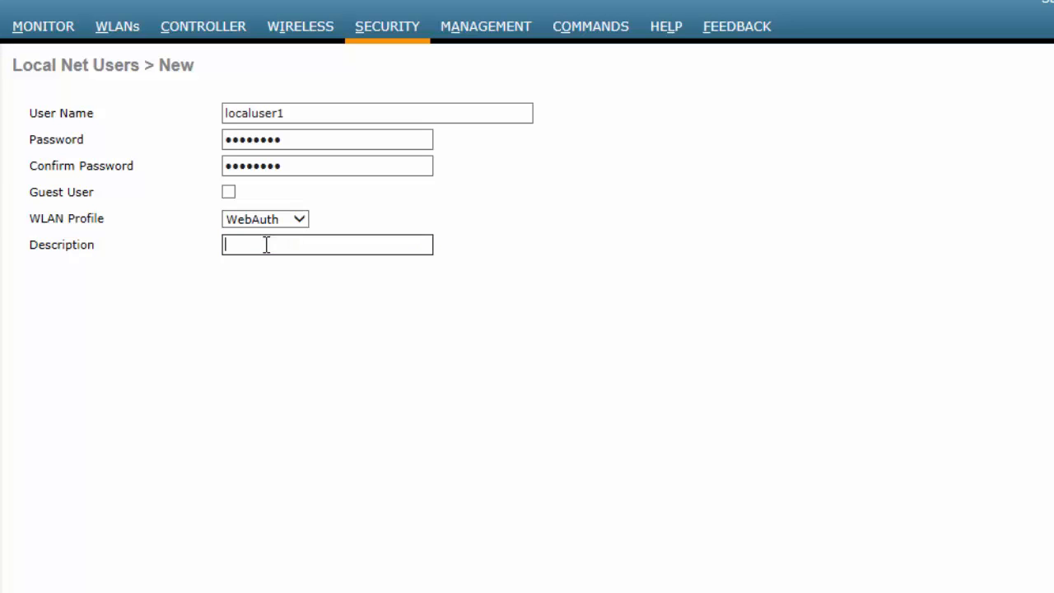
pyautogui.write('This is a local user')
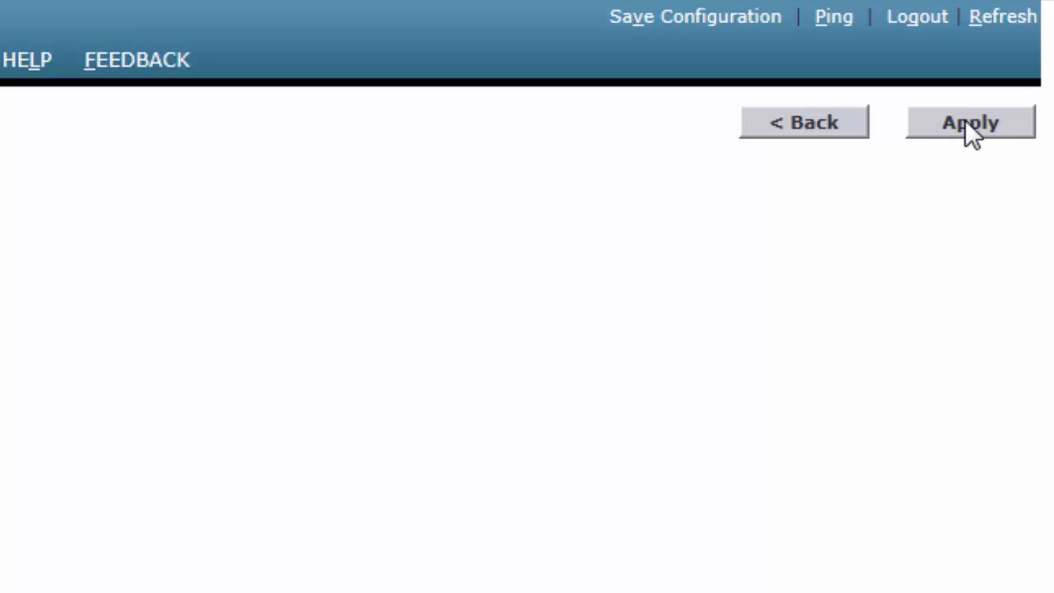
pyautogui.click(967, 123)
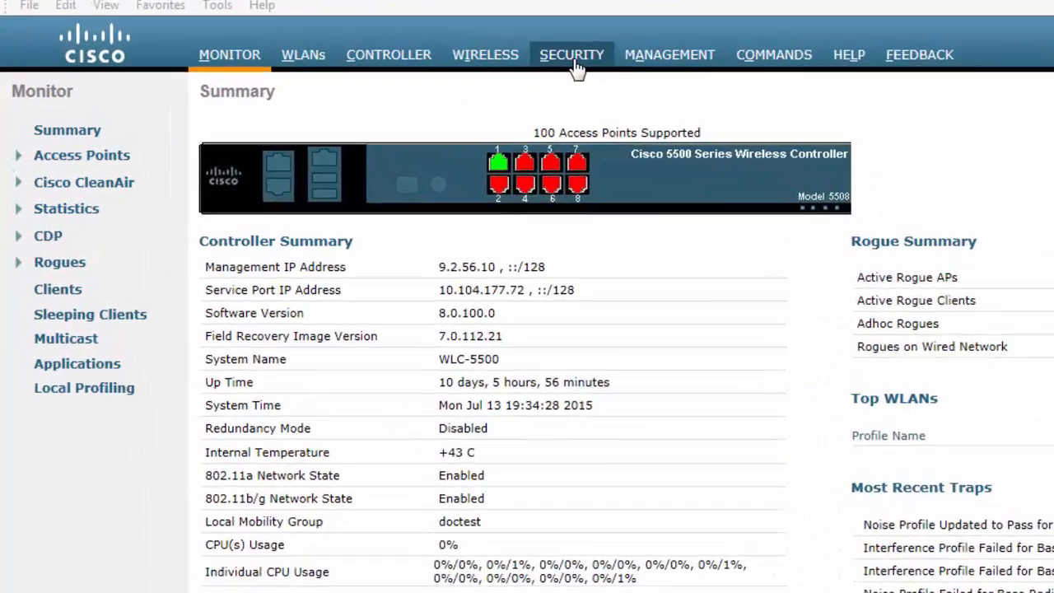
# - Open a new RADIUS authentication server entry under Security > AAA
pyautogui.click(403, 85)
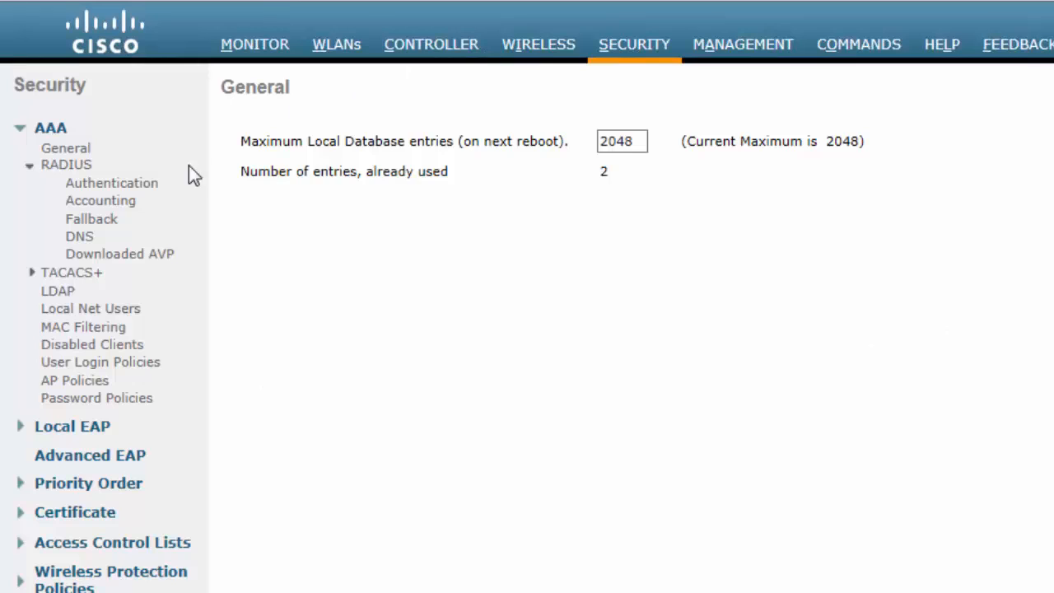
pyautogui.click(53, 169)
pyautogui.click(53, 170)
pyautogui.click(93, 187)
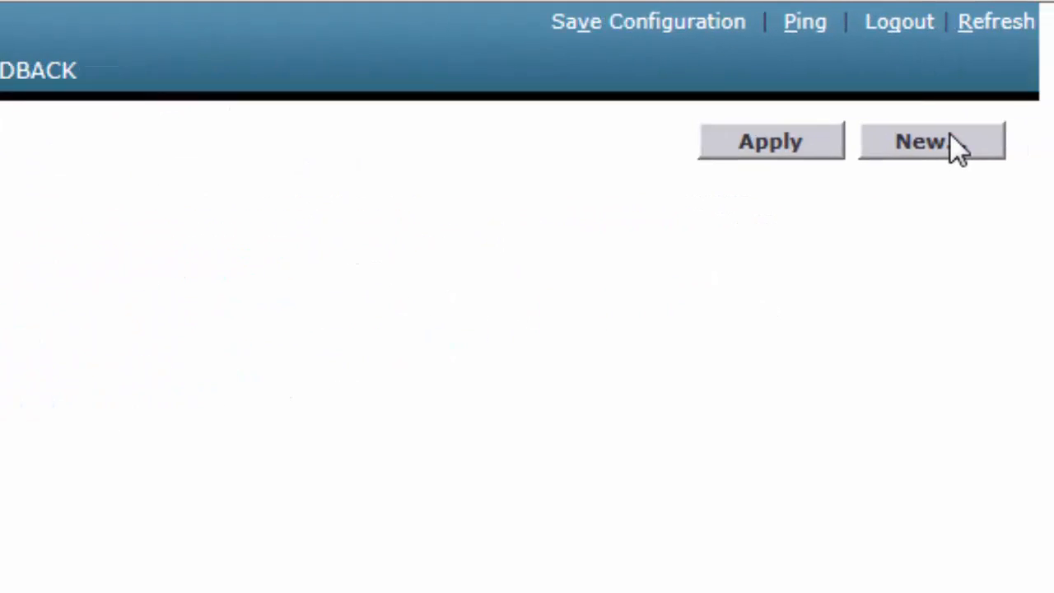
pyautogui.click(950, 136)
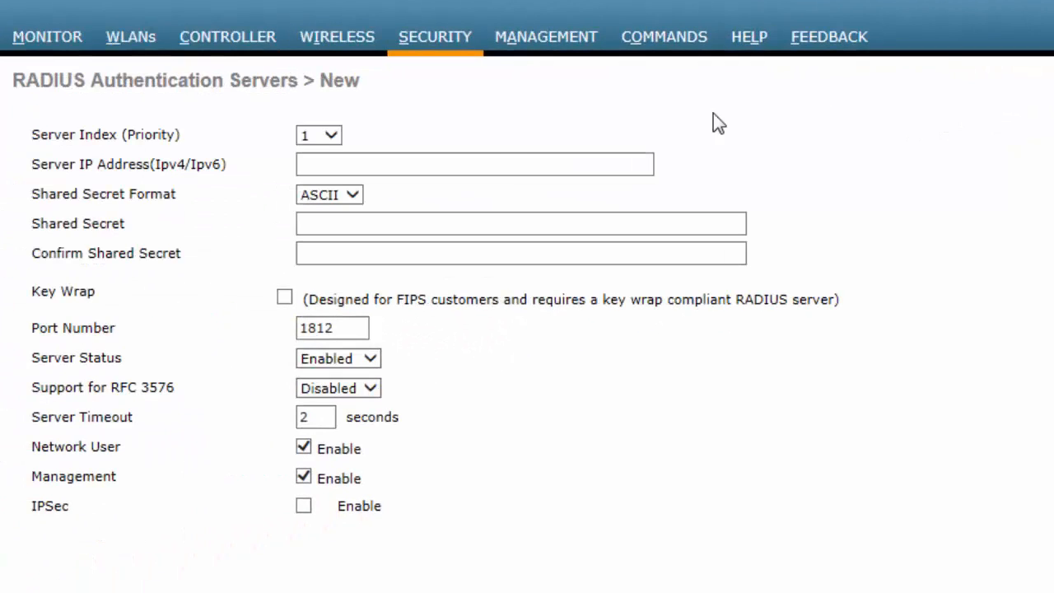
# - Add RADIUS server 9.1.0.100 with its shared secret, status Enabled, and save it
pyautogui.click(443, 167)
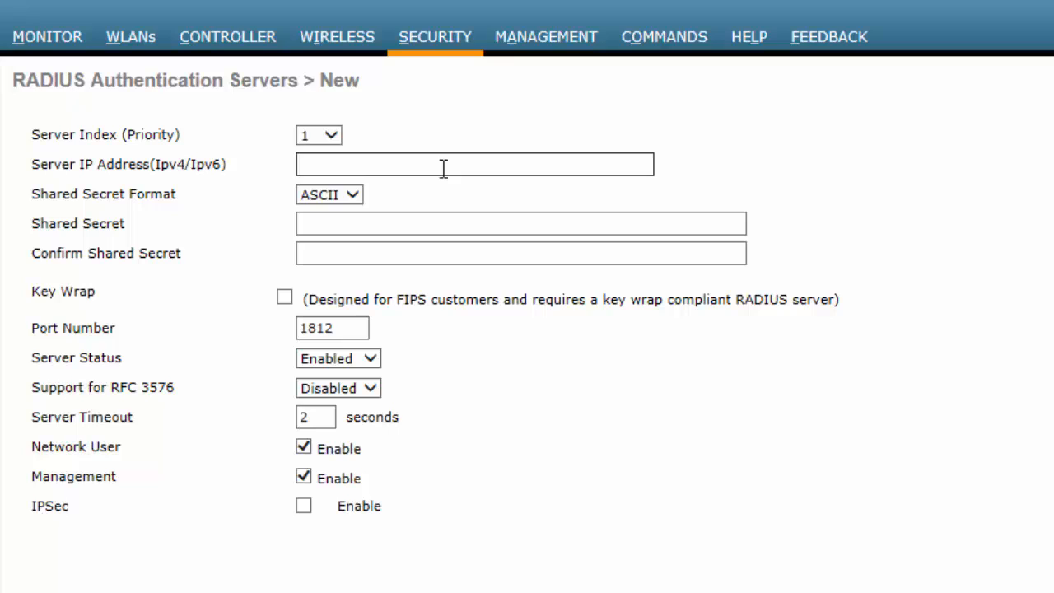
pyautogui.write('9.1.0.100')
pyautogui.click(322, 228)
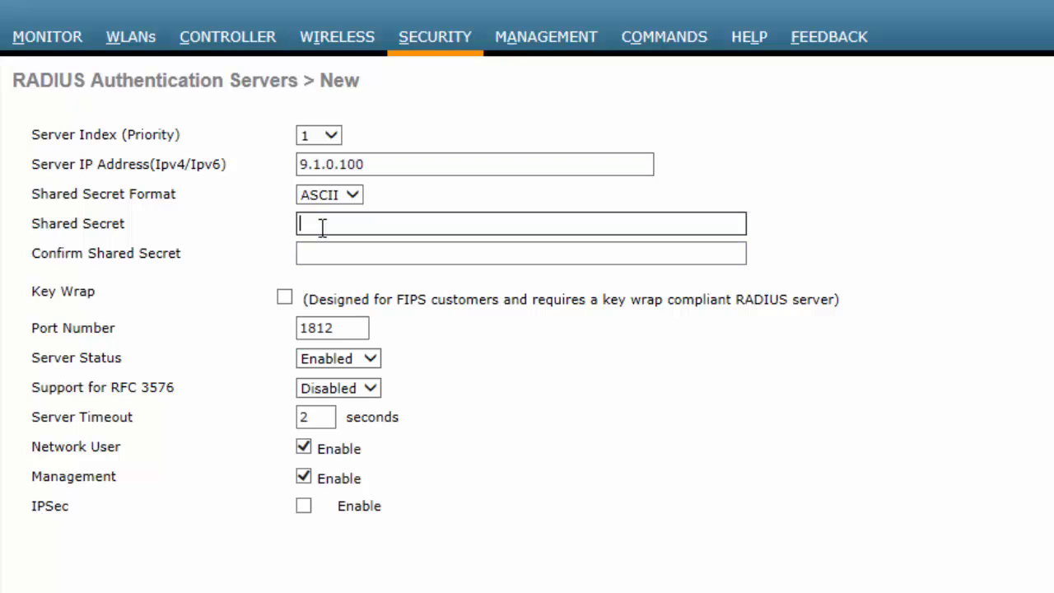
pyautogui.write('cisco1')
pyautogui.click(319, 251)
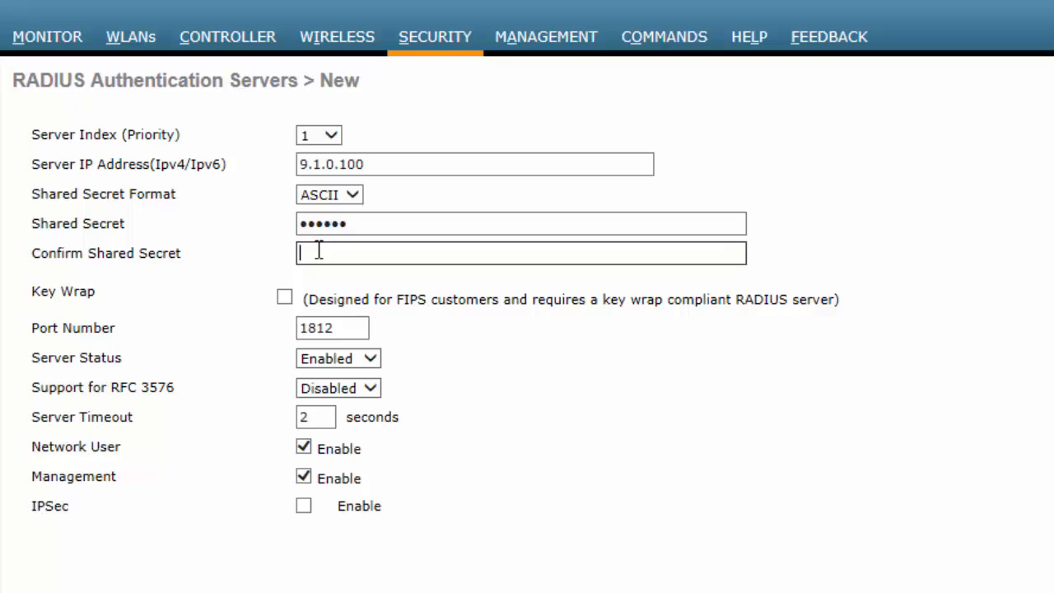
pyautogui.write('cisco1')
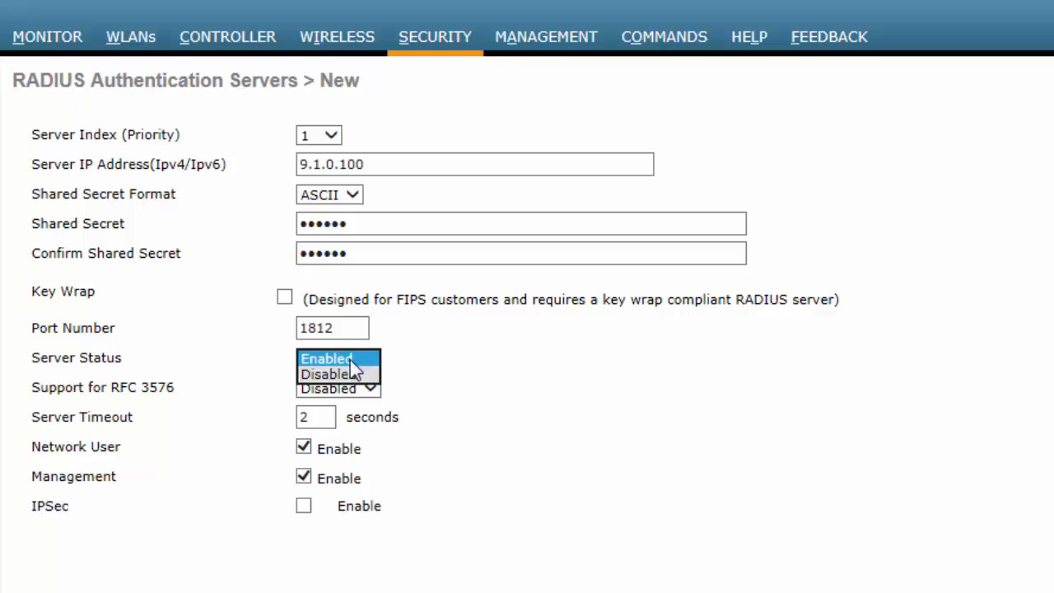
pyautogui.click(353, 359)
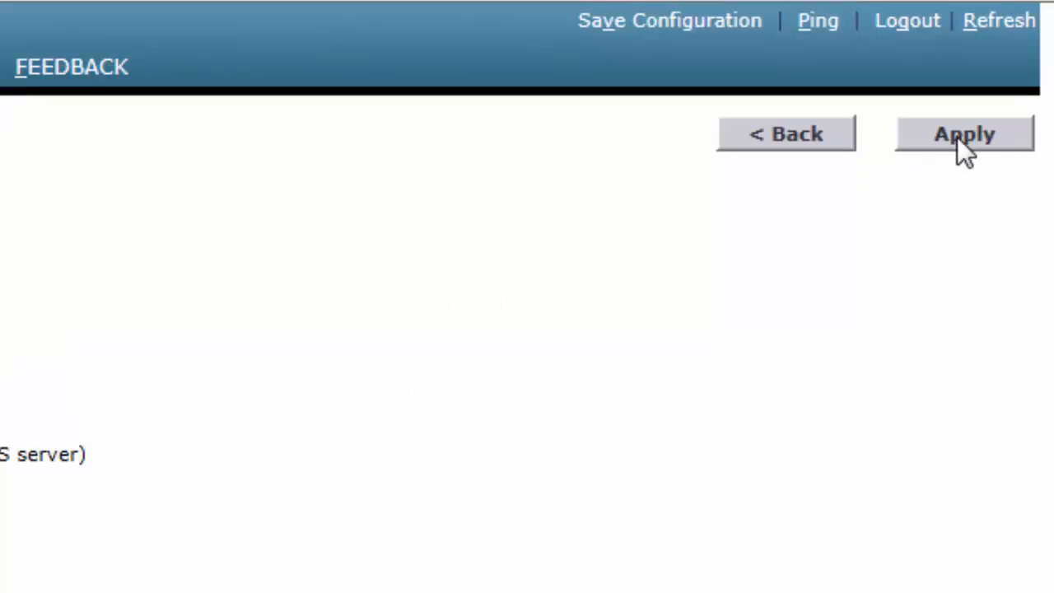
pyautogui.click(958, 136)
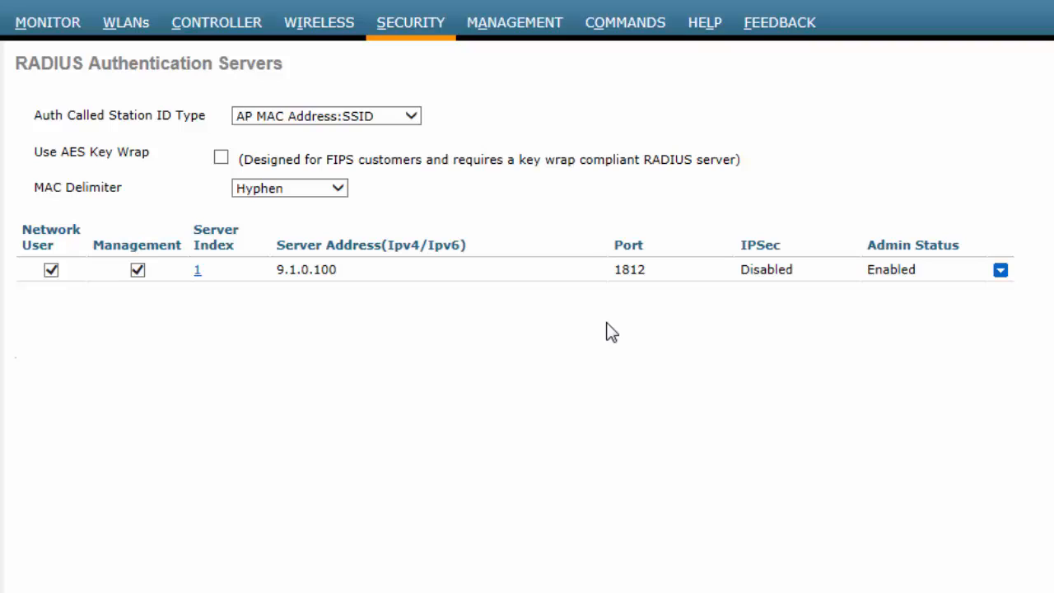
# - Set WebAuth WLAN's Server 1 to 9.1.0.100 port 1812 and apply the change
pyautogui.click(130, 37)
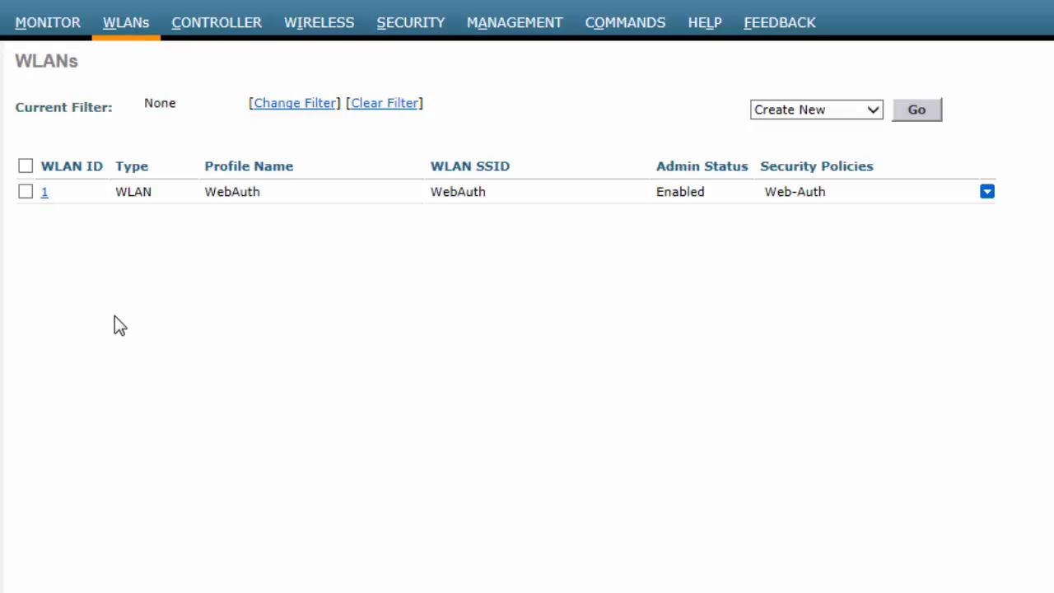
pyautogui.click(46, 194)
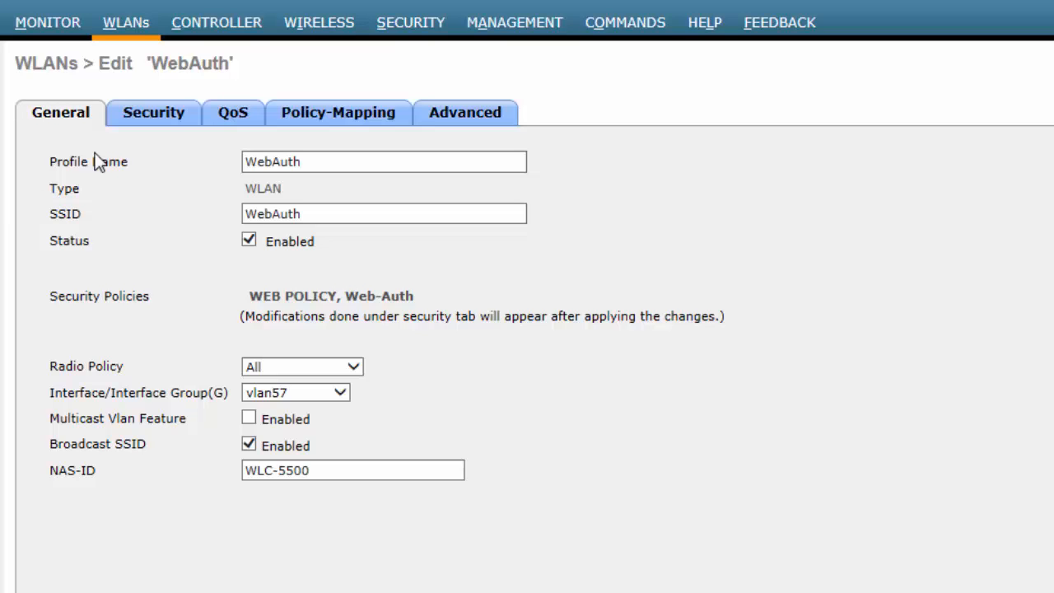
pyautogui.click(163, 117)
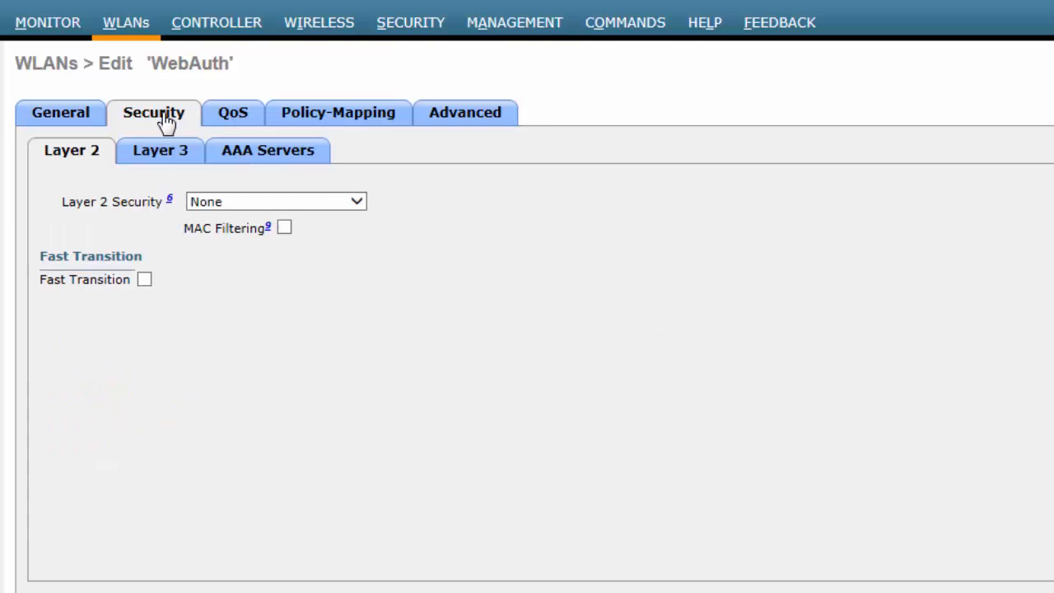
pyautogui.click(254, 155)
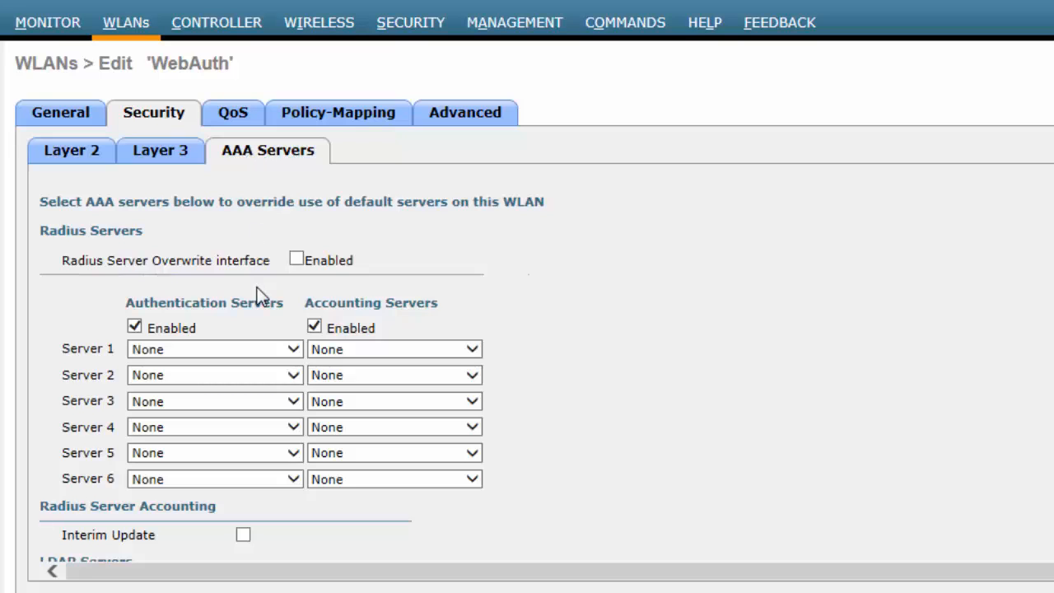
pyautogui.click(290, 349)
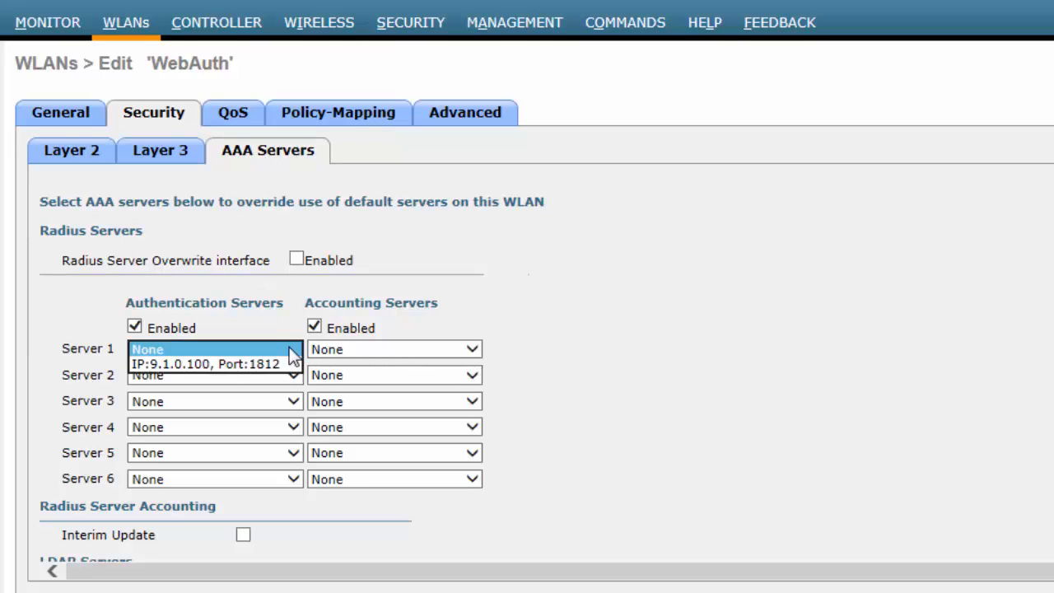
pyautogui.click(274, 364)
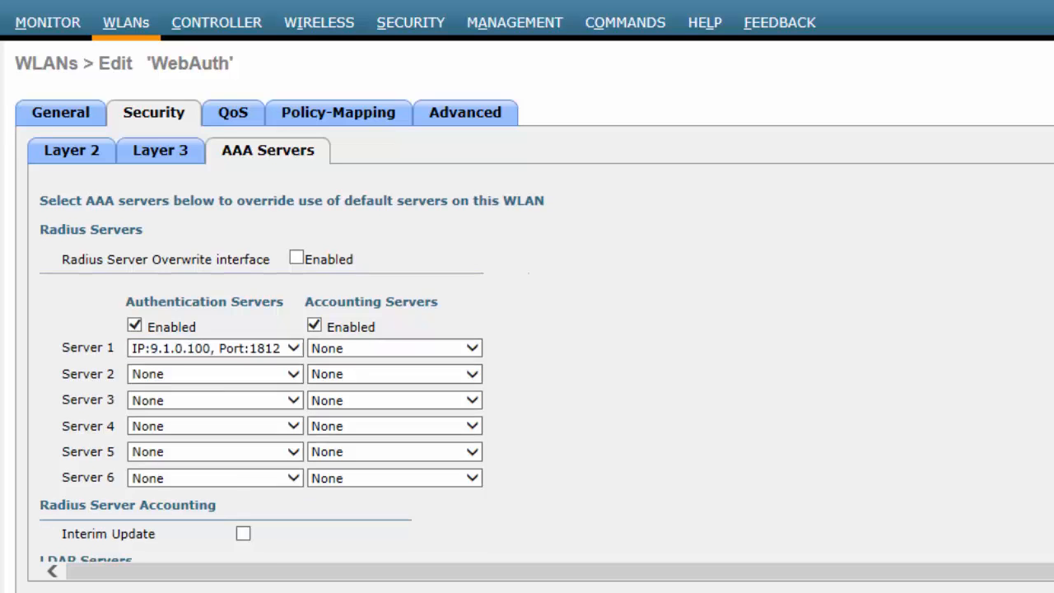
pyautogui.scroll(-2, 262, 361)
pyautogui.scroll(-4, 262, 362)
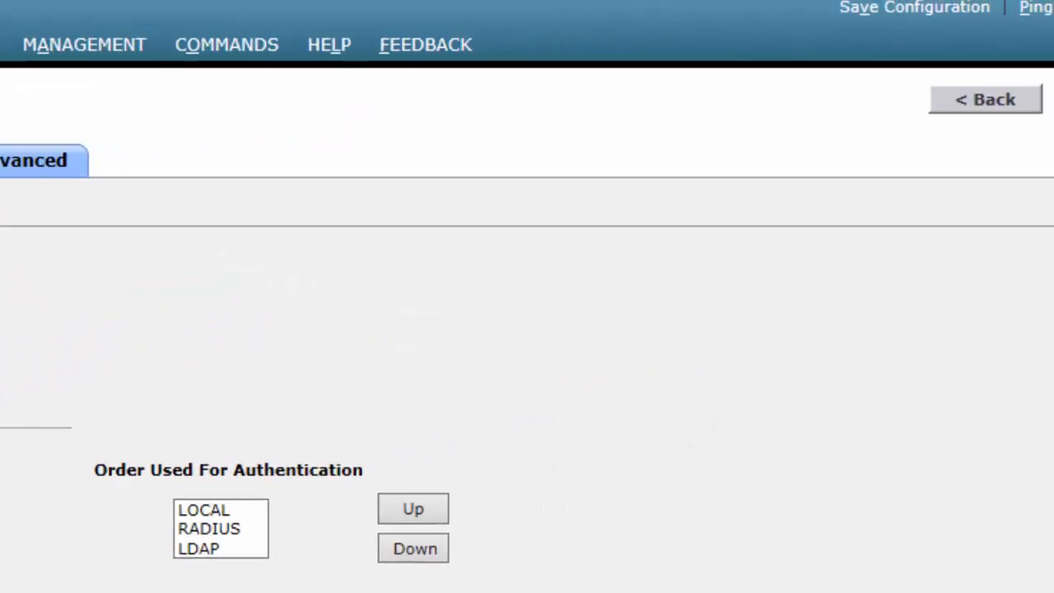
pyautogui.click(933, 140)
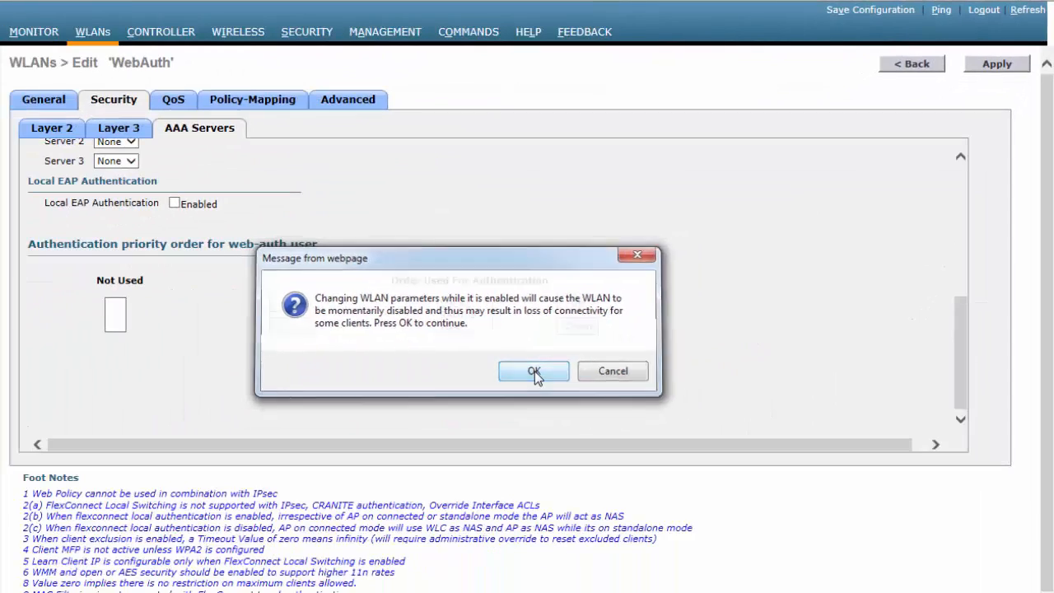
pyautogui.click(537, 371)
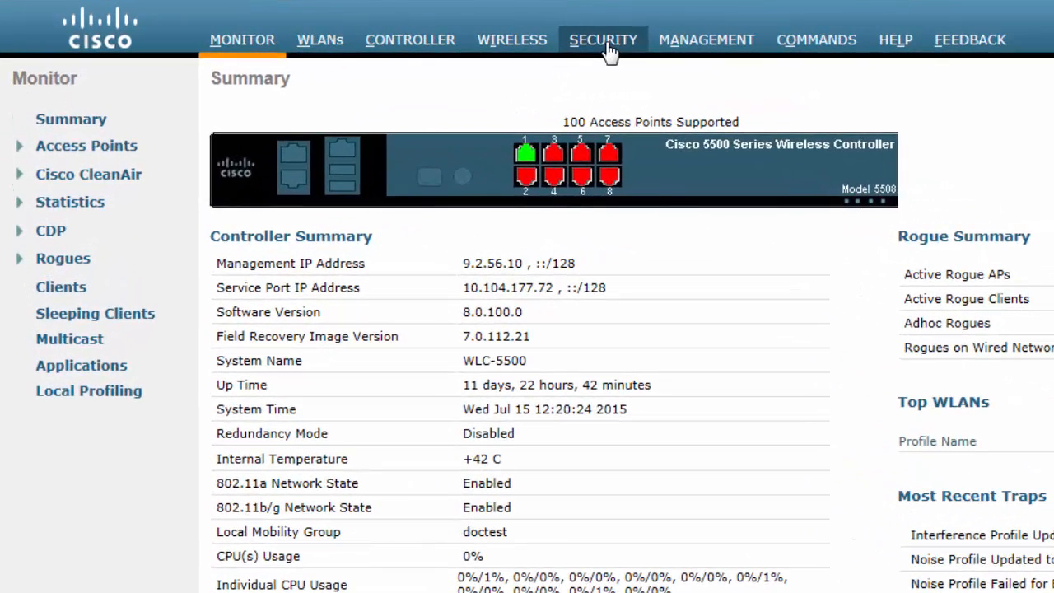
# - Open a new LDAP server form with Server Index 1
pyautogui.click(609, 51)
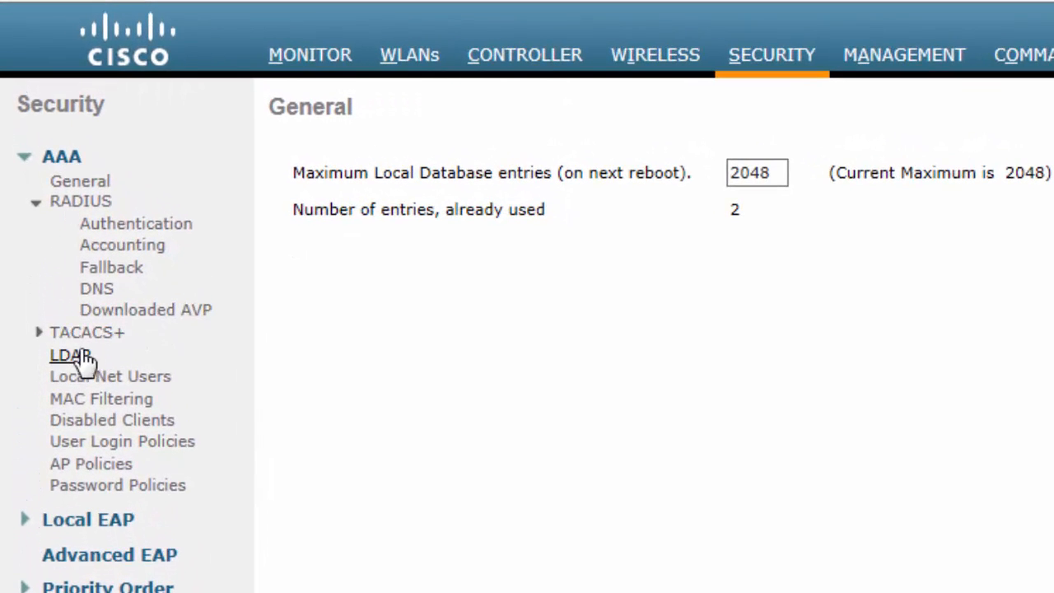
pyautogui.click(82, 361)
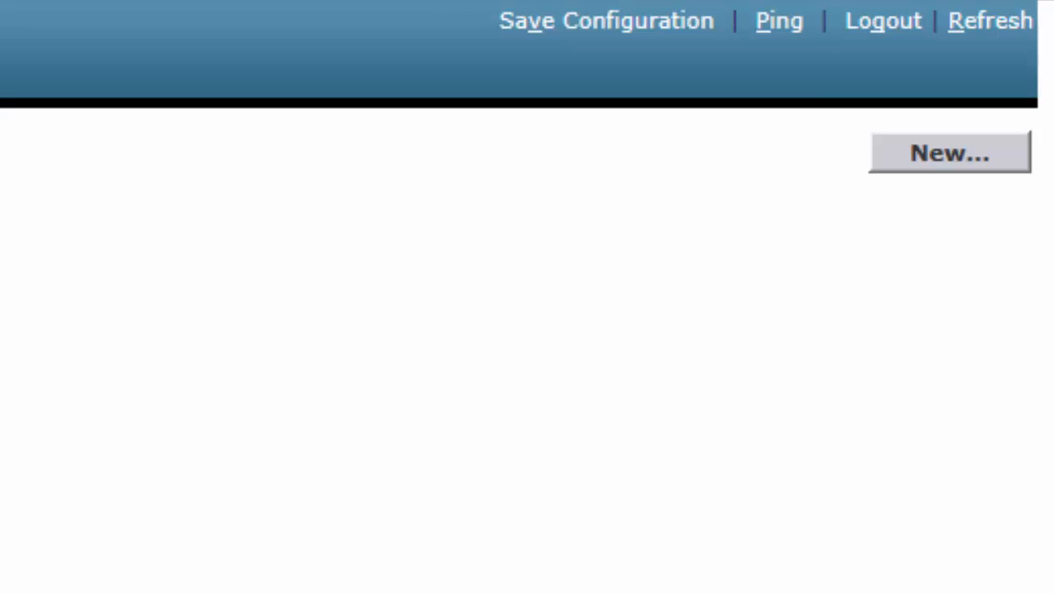
pyautogui.click(948, 157)
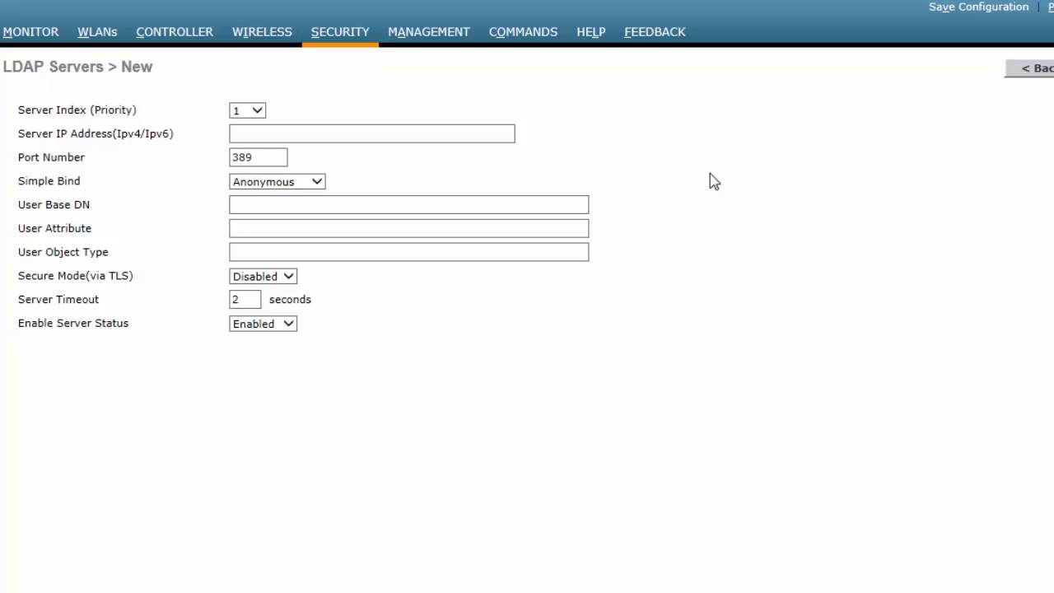
pyautogui.click(257, 112)
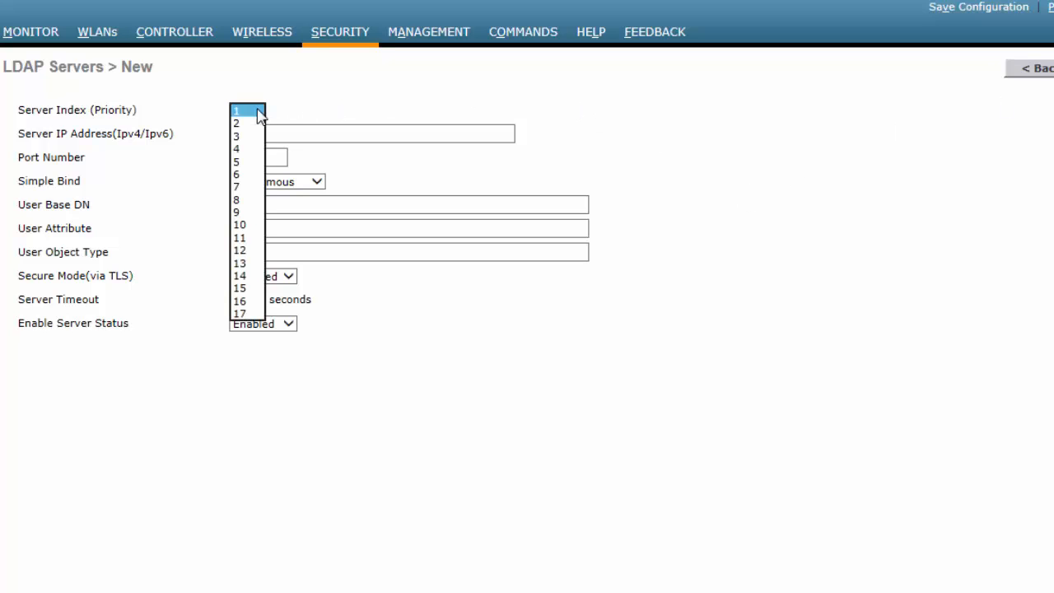
pyautogui.click(251, 115)
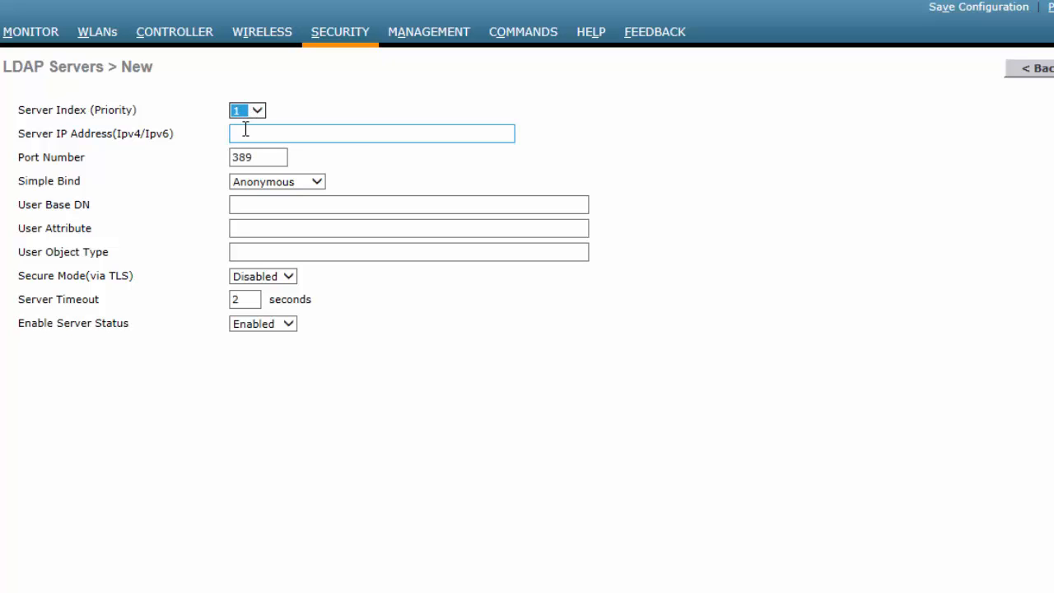
# - Enter LDAP server IP 9.1.38.100 on port 389 and keep it enabled
pyautogui.click(246, 129)
pyautogui.write('9')
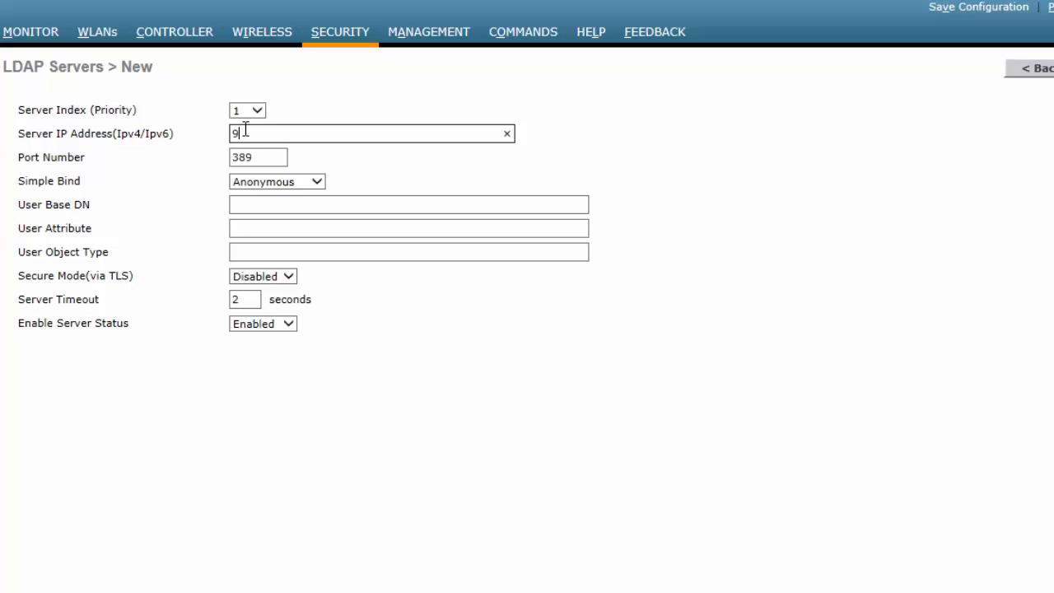
pyautogui.write('.1.38.100')
pyautogui.click(263, 157)
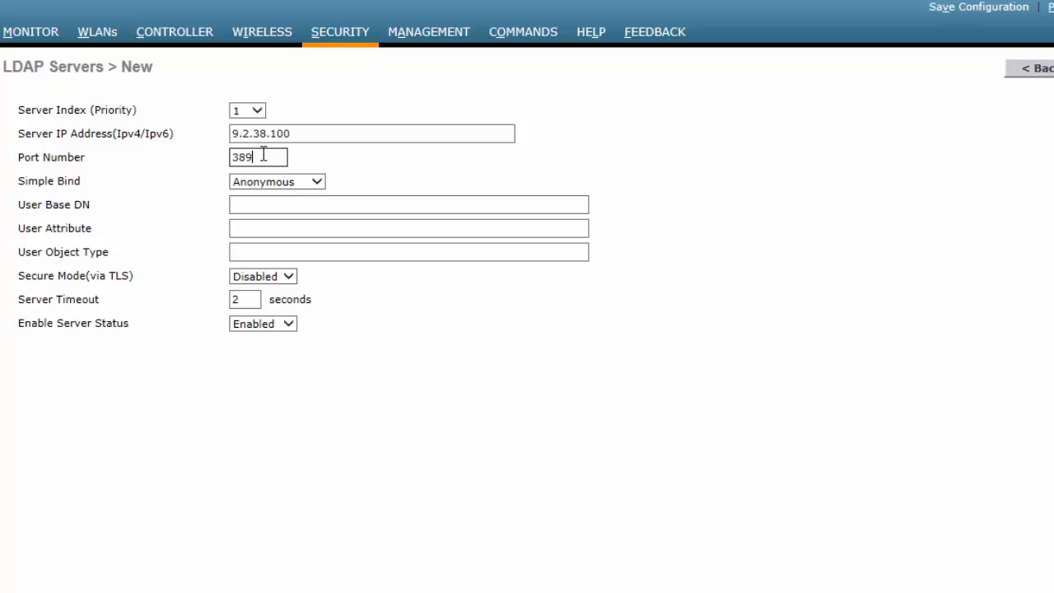
pyautogui.click(296, 331)
pyautogui.click(295, 330)
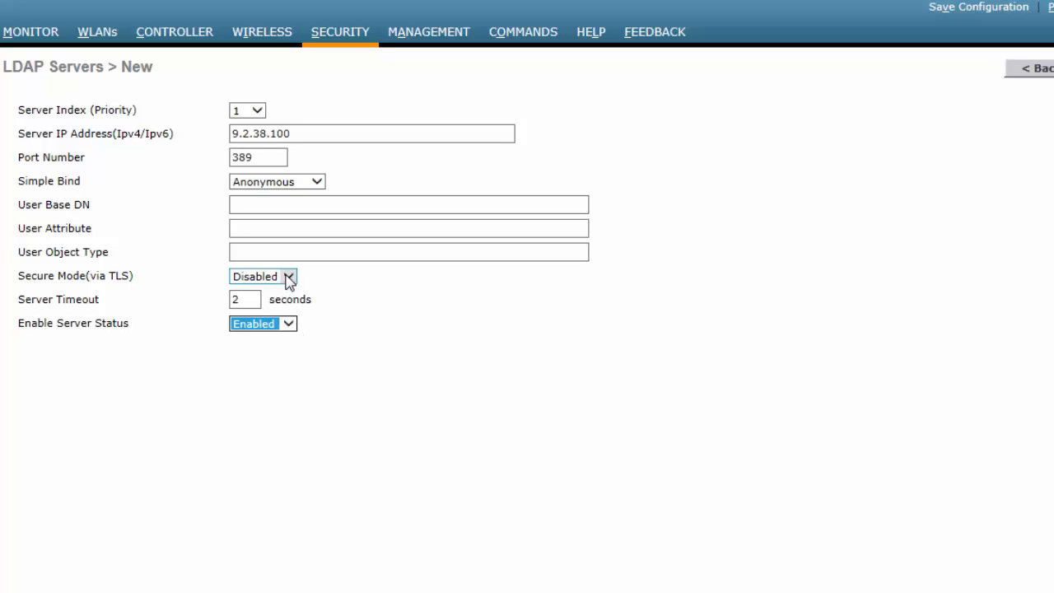
# - Try Authenticated simple bind, then set Simple Bind back to Anonymous
pyautogui.click(317, 182)
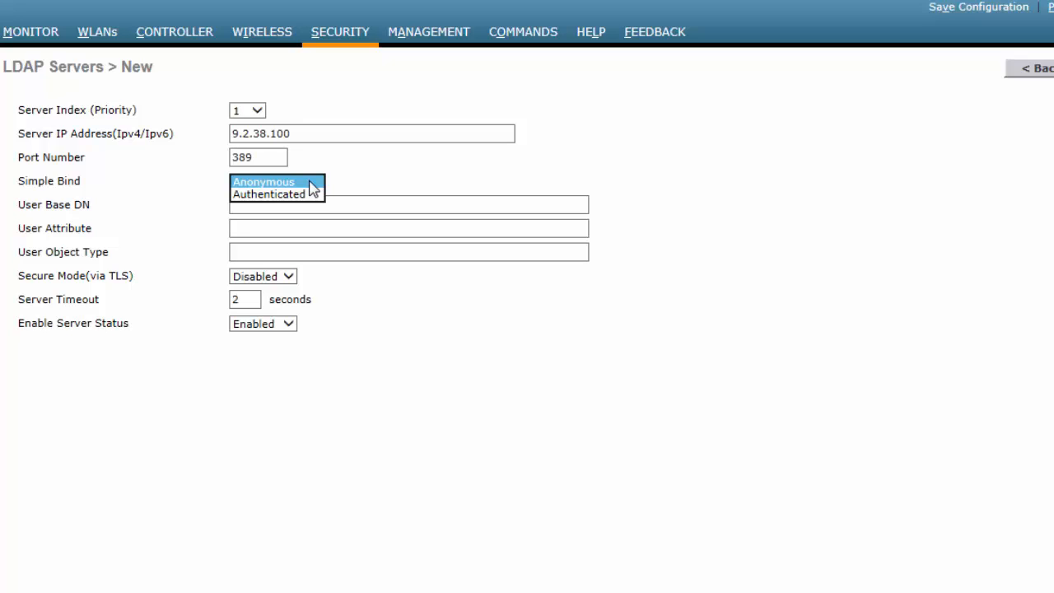
pyautogui.click(303, 195)
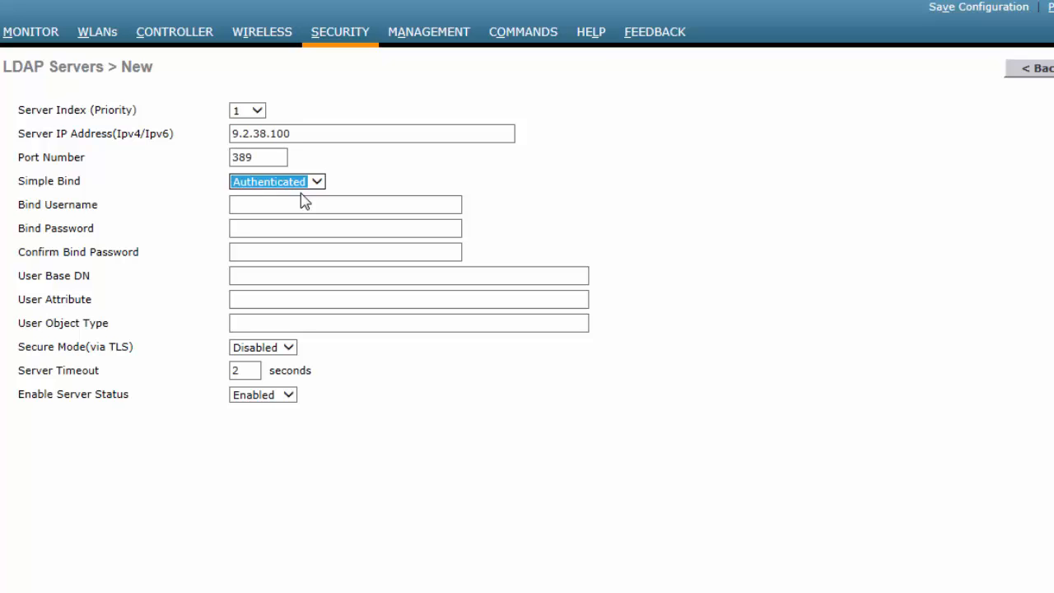
pyautogui.click(316, 184)
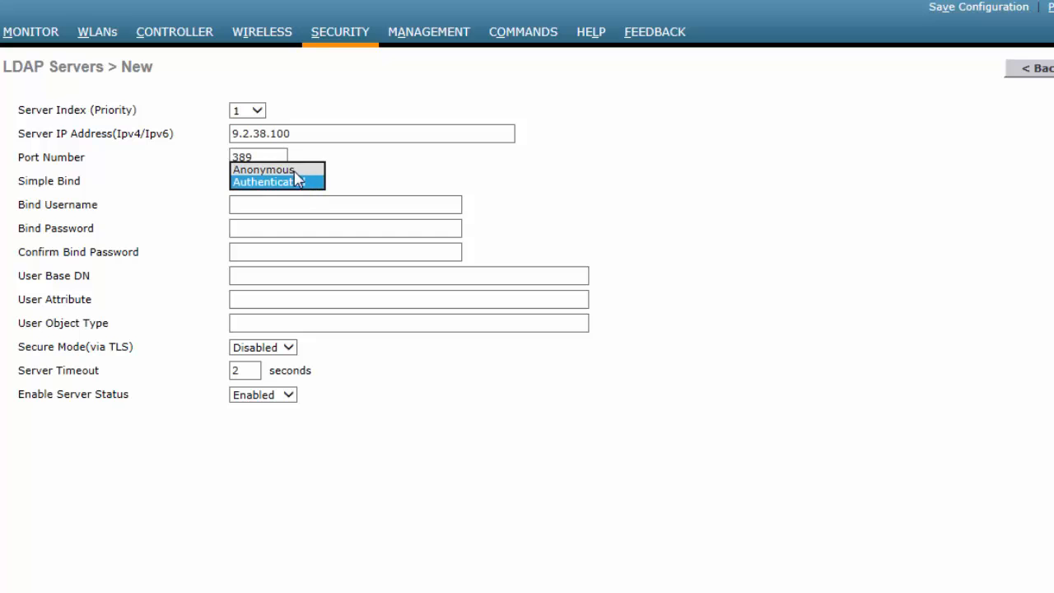
pyautogui.click(295, 171)
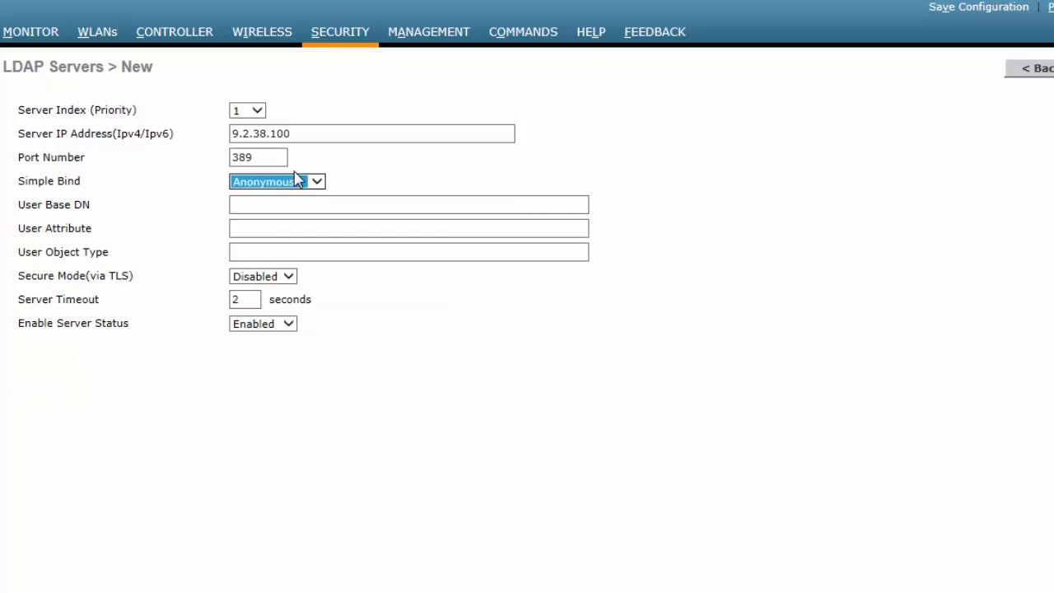
# - Enter User Base DN 'dn=maxrc, dc=com', User Attribute 'cn' and User Object Type 'top'
pyautogui.click(300, 205)
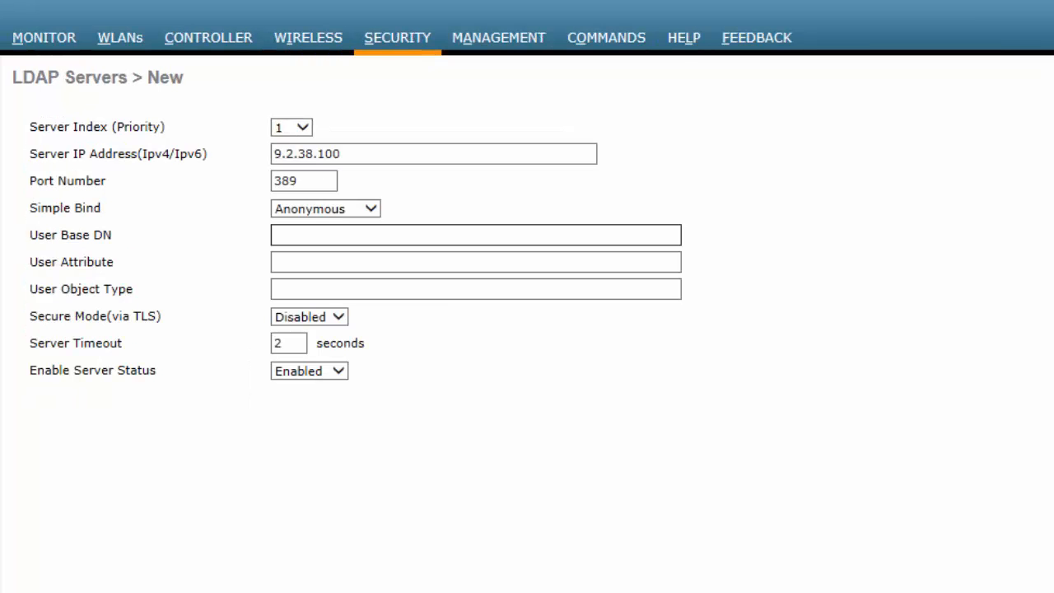
pyautogui.click(536, 247)
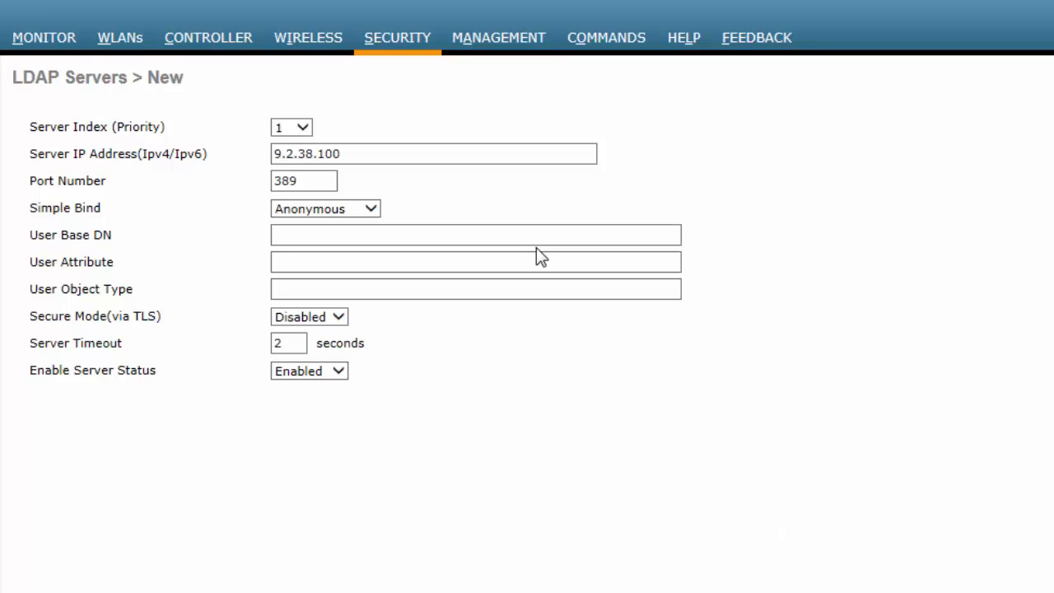
pyautogui.click(522, 242)
pyautogui.write('dn=')
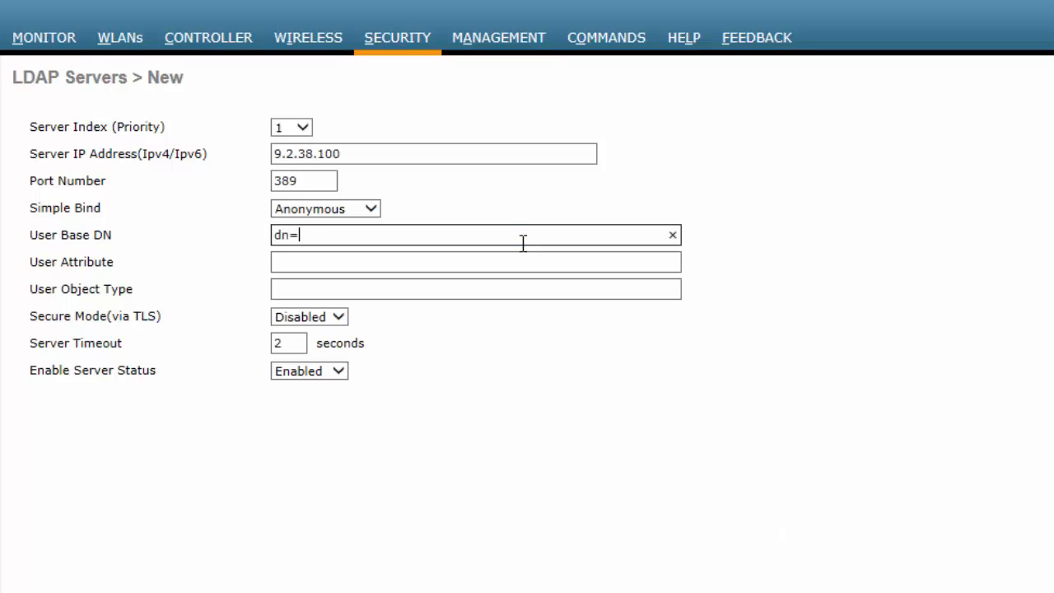
pyautogui.write('maxrc, dc=com')
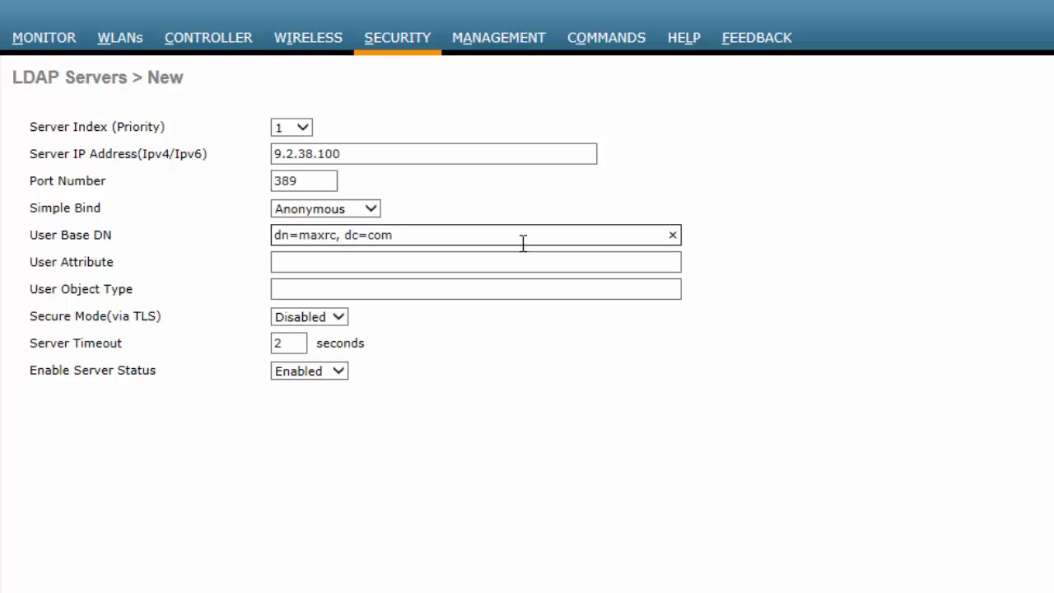
pyautogui.click(427, 261)
pyautogui.click(426, 261)
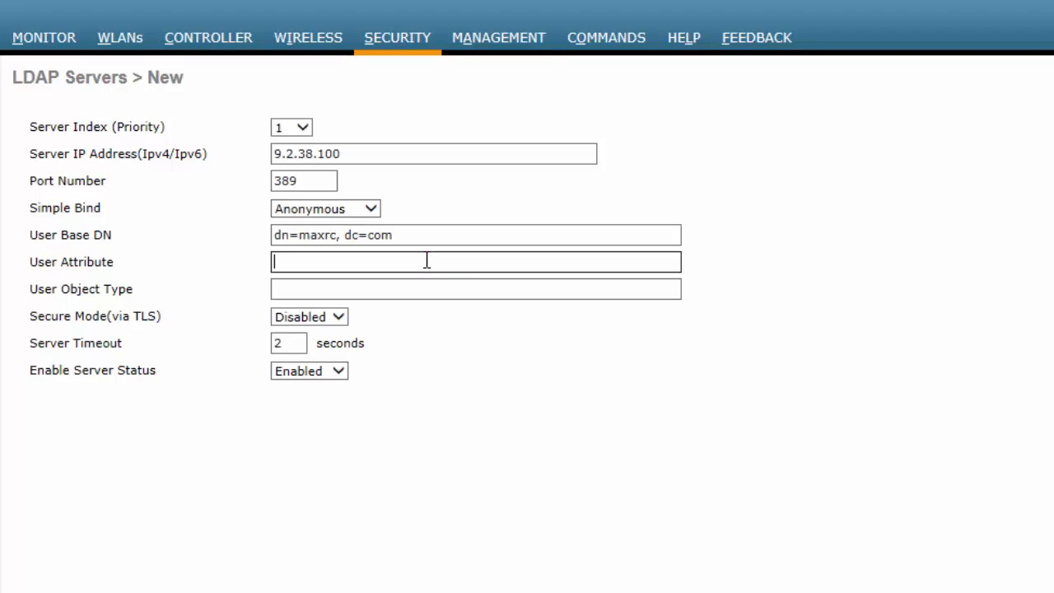
pyautogui.write('cn')
pyautogui.click(399, 292)
pyautogui.click(390, 294)
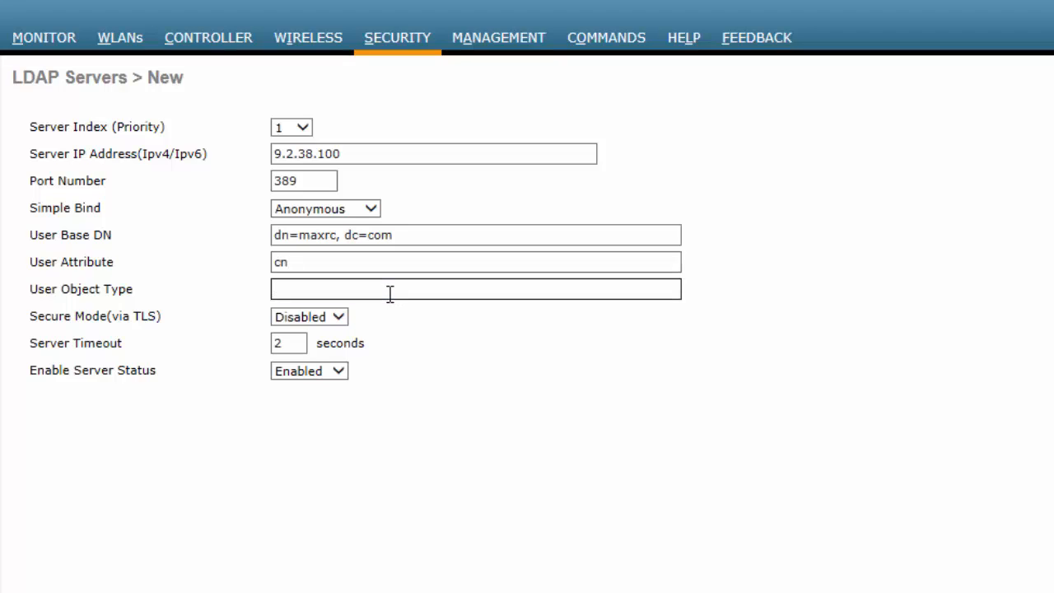
pyautogui.write('top')
# - Set Server Timeout to 2, keep Secure Mode (TLS) disabled, and save the LDAP server
pyautogui.click(301, 344)
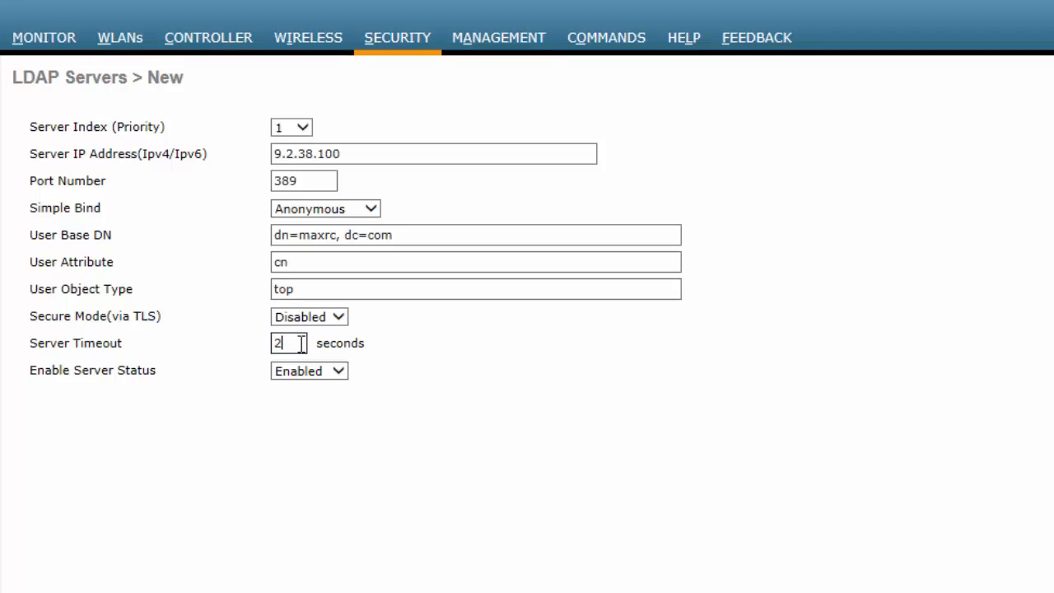
pyautogui.press('BackSpace')
pyautogui.write('2')
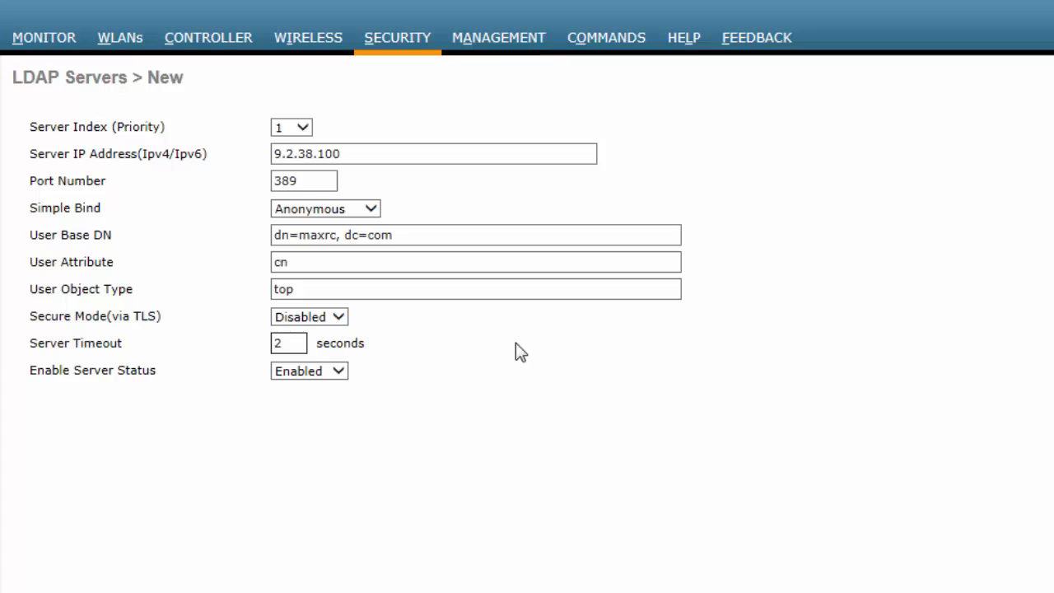
pyautogui.click(341, 319)
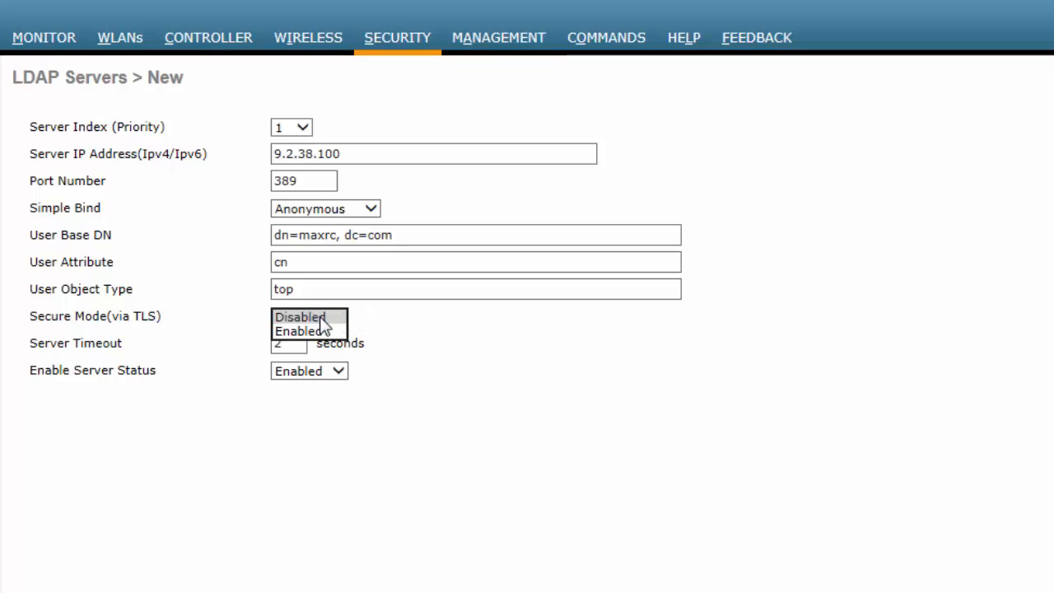
pyautogui.click(321, 318)
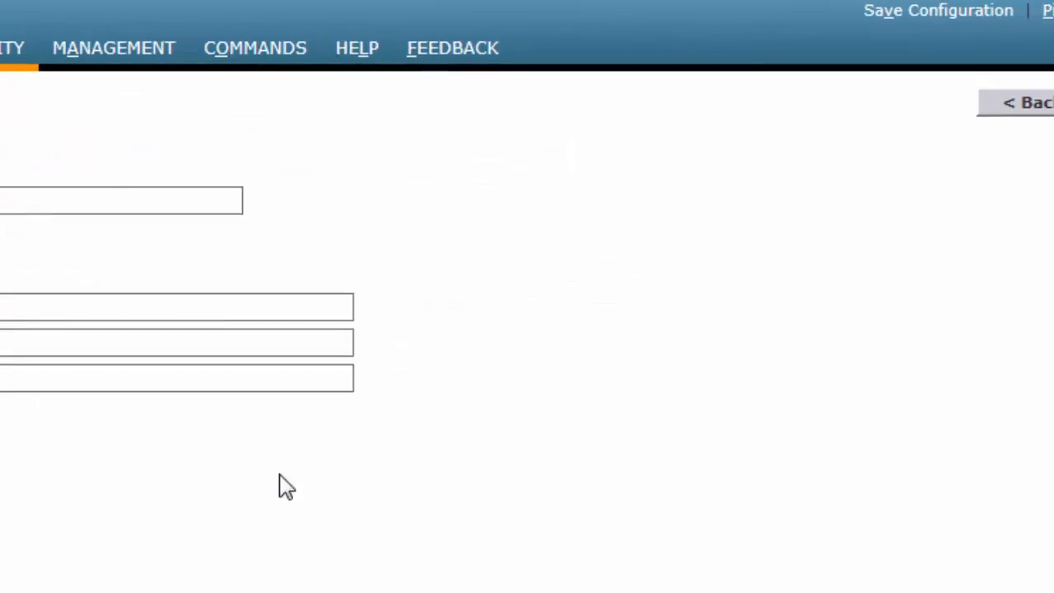
pyautogui.click(945, 142)
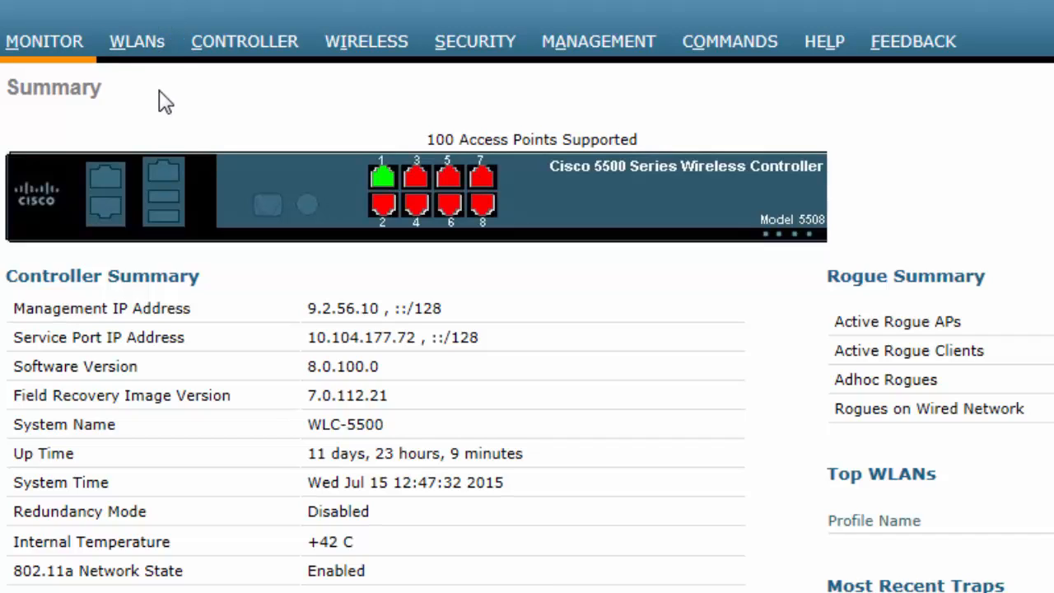
# - On WLAN 1's AAA Servers, uncheck Enabled for Authentication and Accounting Servers
pyautogui.click(146, 46)
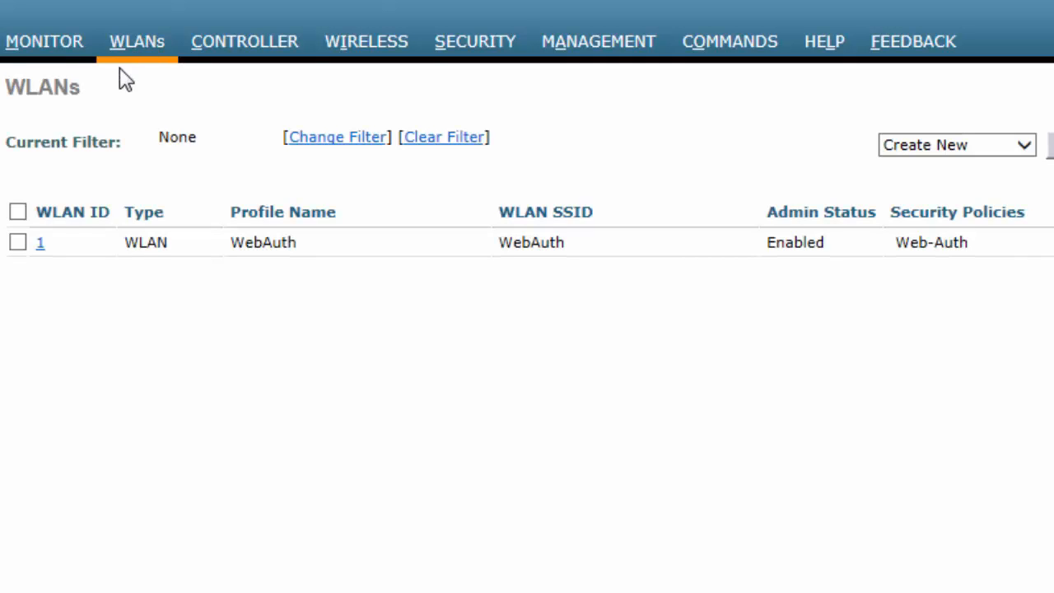
pyautogui.click(43, 244)
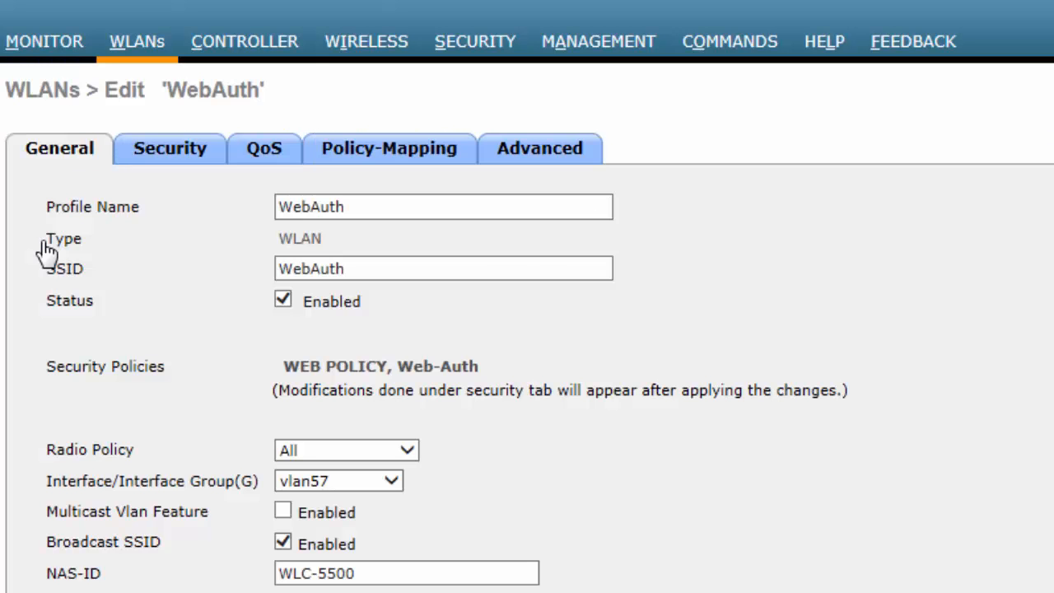
pyautogui.click(171, 150)
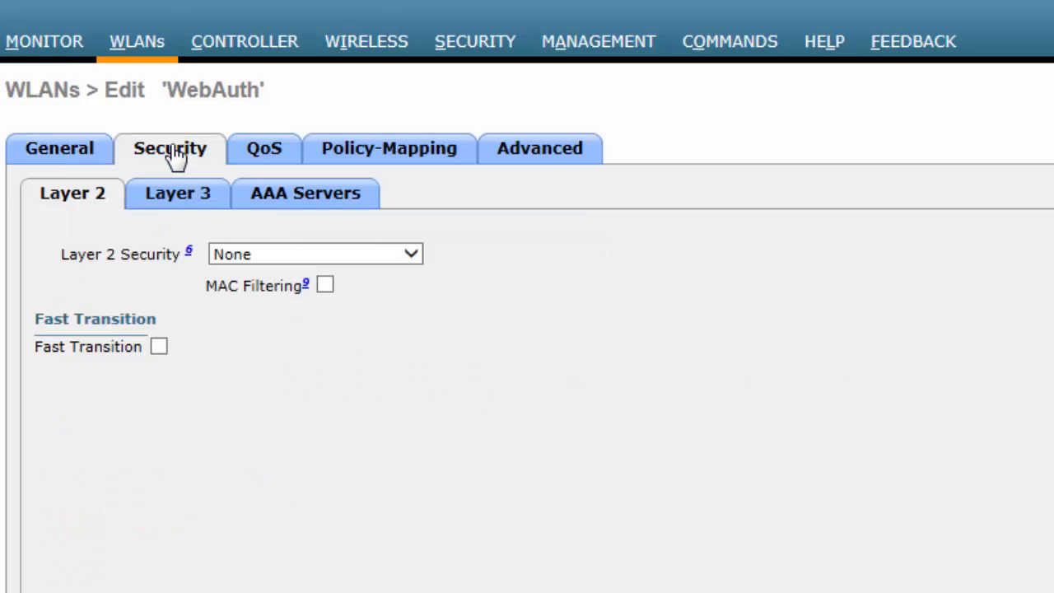
pyautogui.click(290, 202)
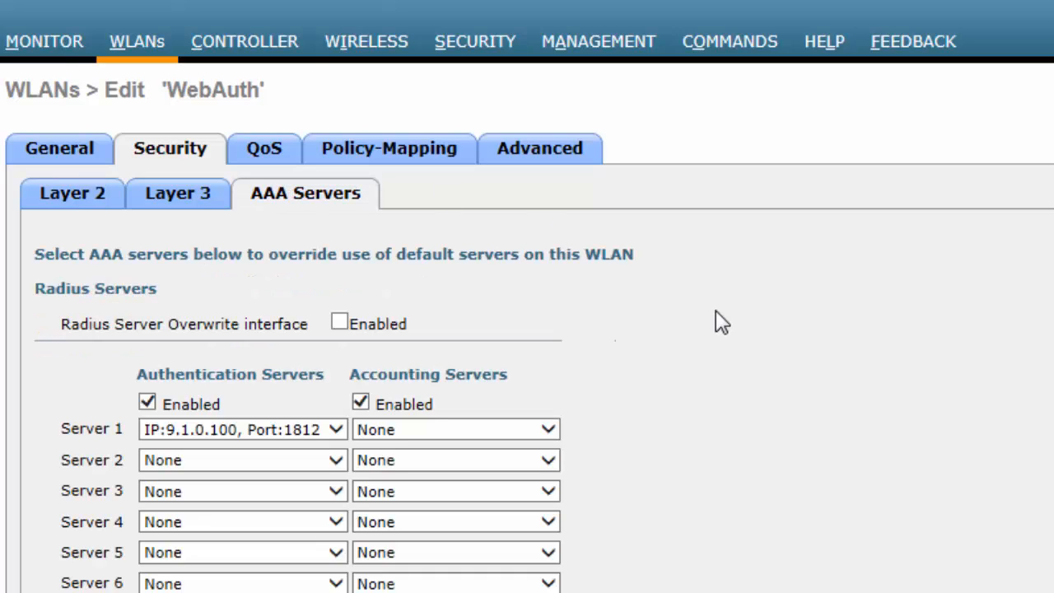
pyautogui.click(148, 404)
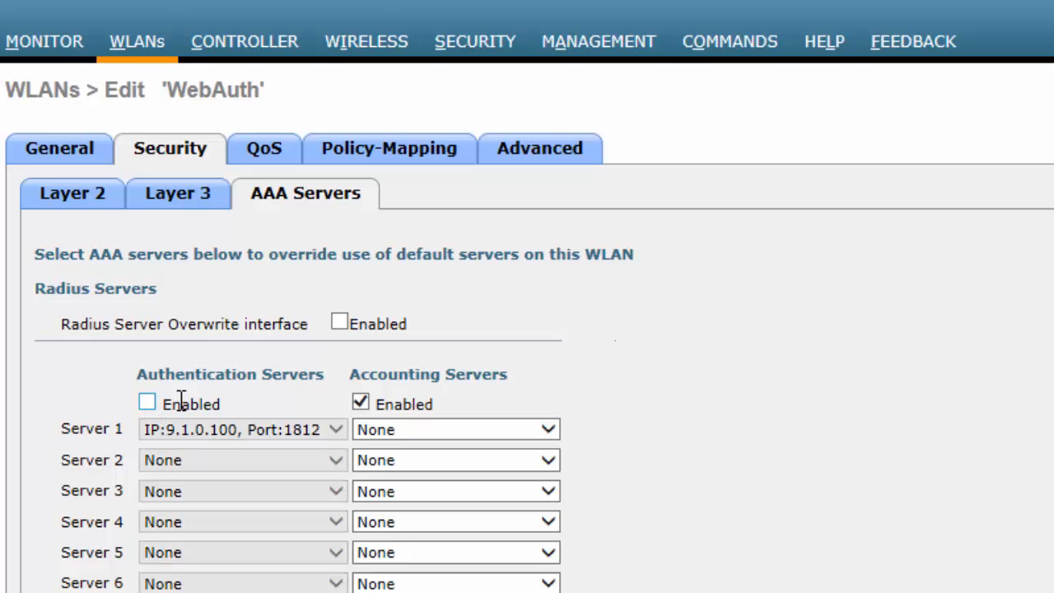
pyautogui.click(360, 404)
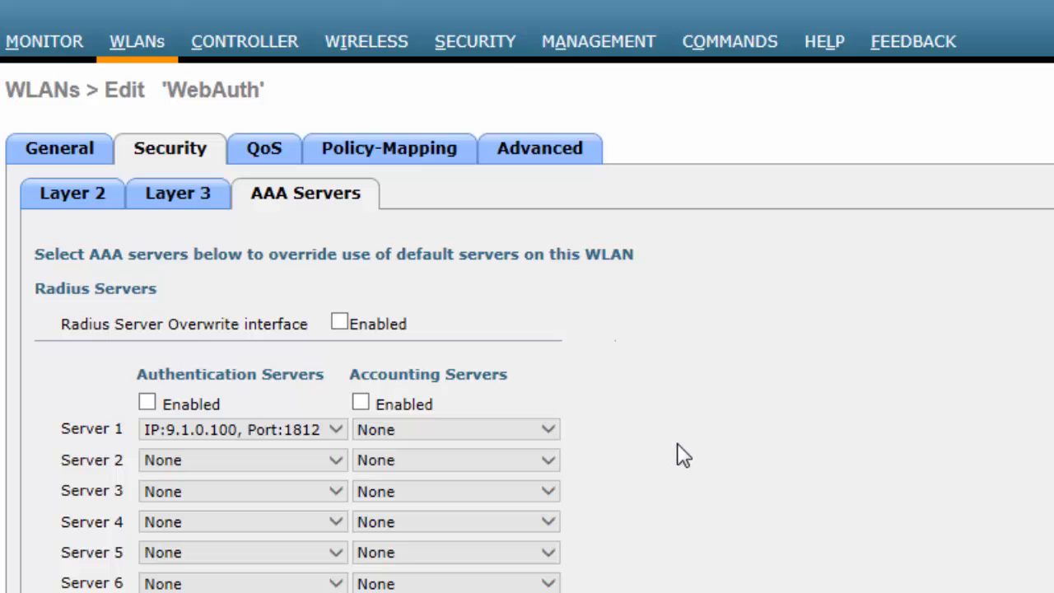
# - Move LDAP above RADIUS so the web-auth order is LOCAL, LDAP, RADIUS, then apply and go back to WLANs
pyautogui.scroll(-6, 683, 455)
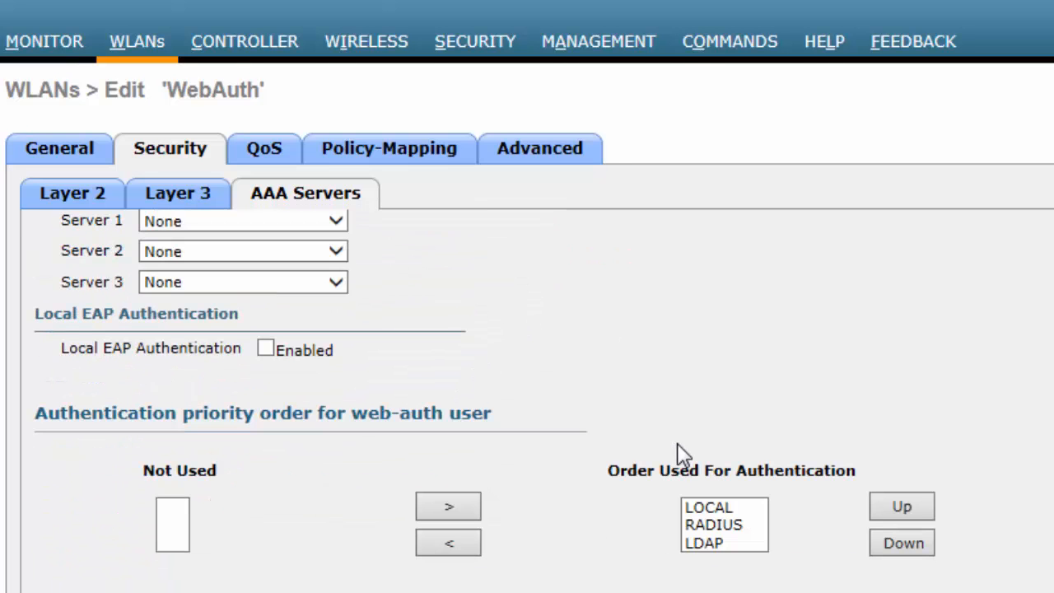
pyautogui.click(719, 509)
pyautogui.click(724, 525)
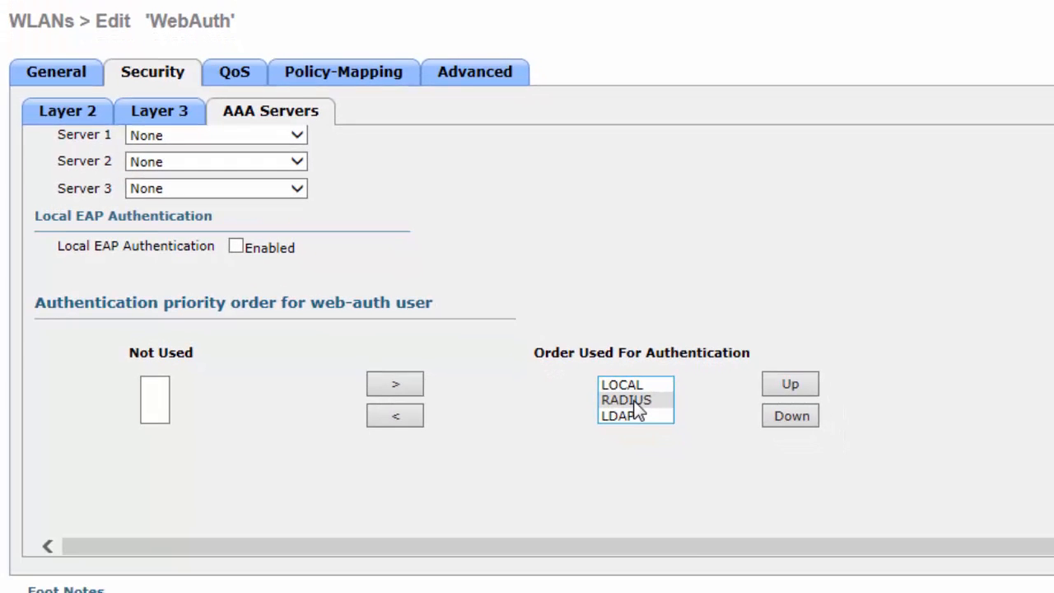
pyautogui.click(635, 416)
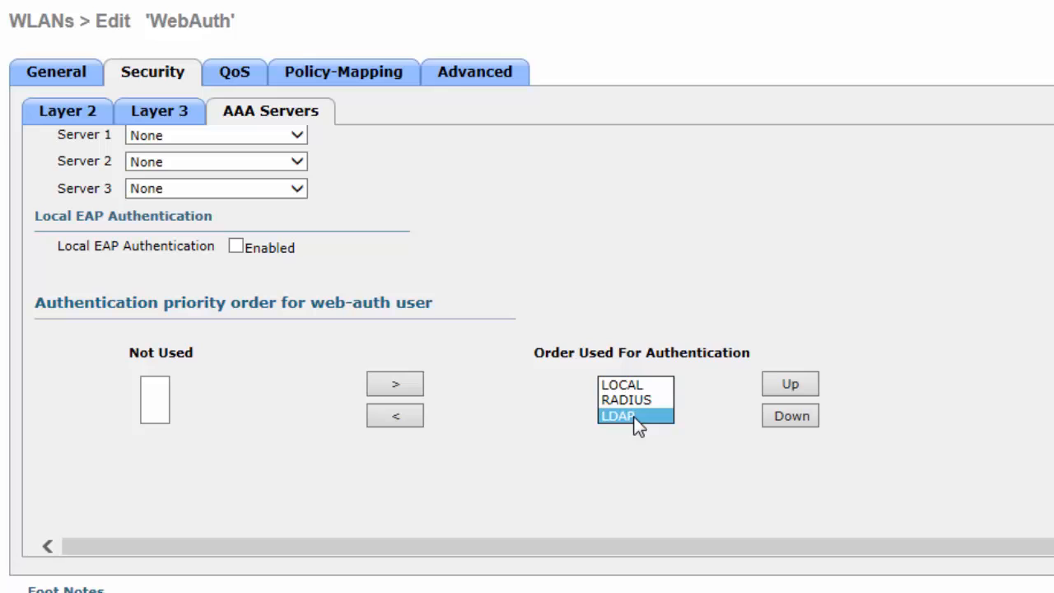
pyautogui.click(789, 384)
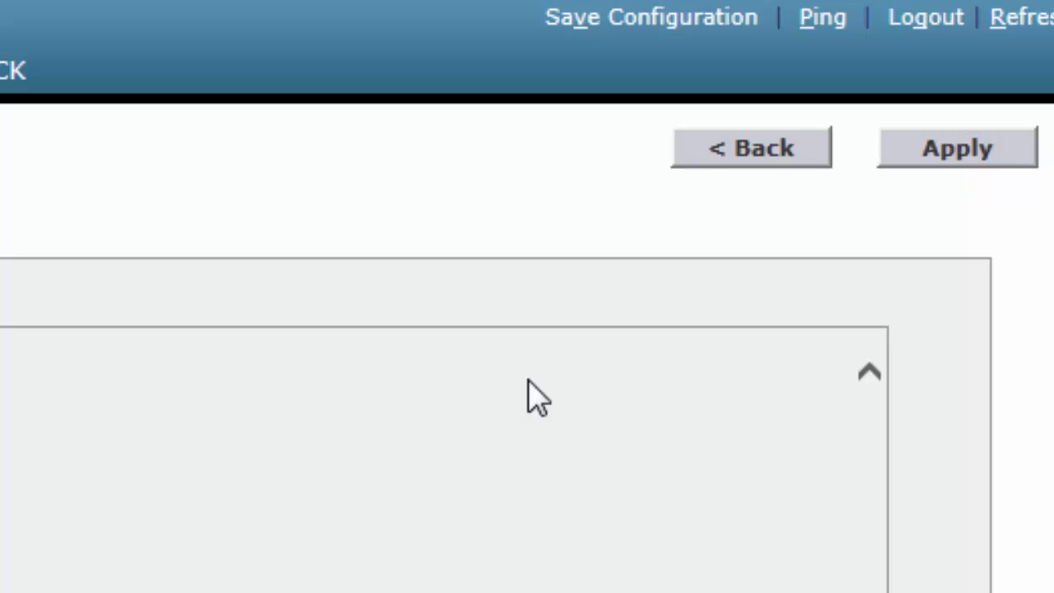
pyautogui.click(932, 159)
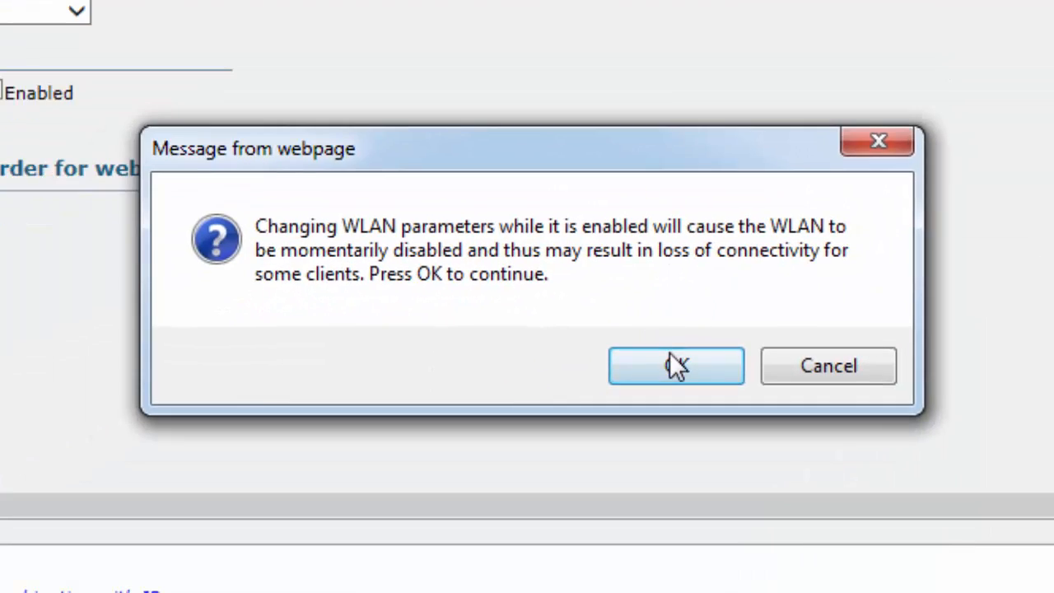
pyautogui.click(674, 362)
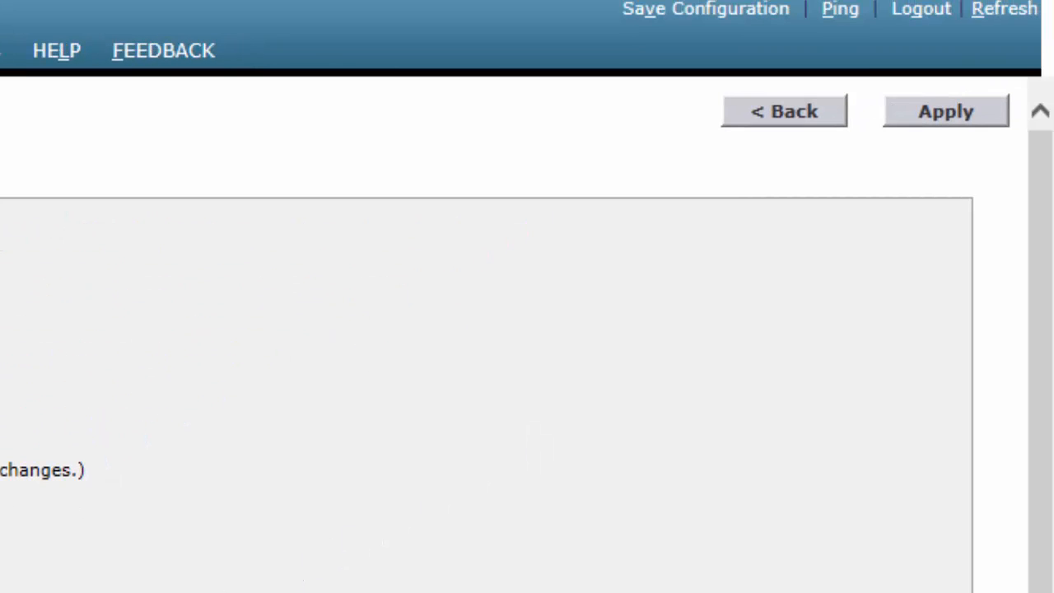
pyautogui.click(770, 119)
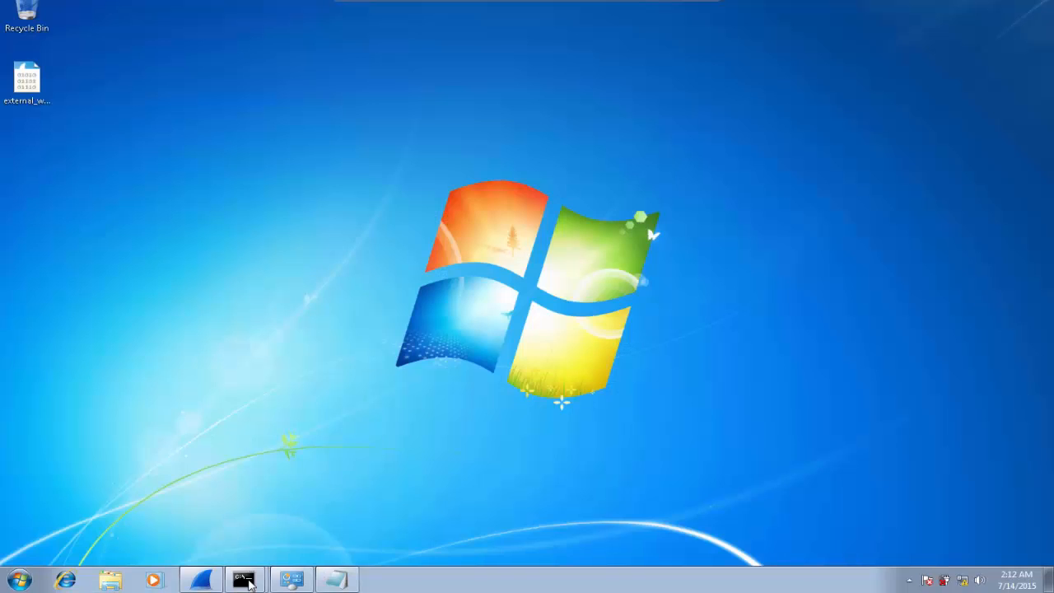
# - Switch to the Windows 7 wireless client PC's desktop
pyautogui.moveTo(249, 584)
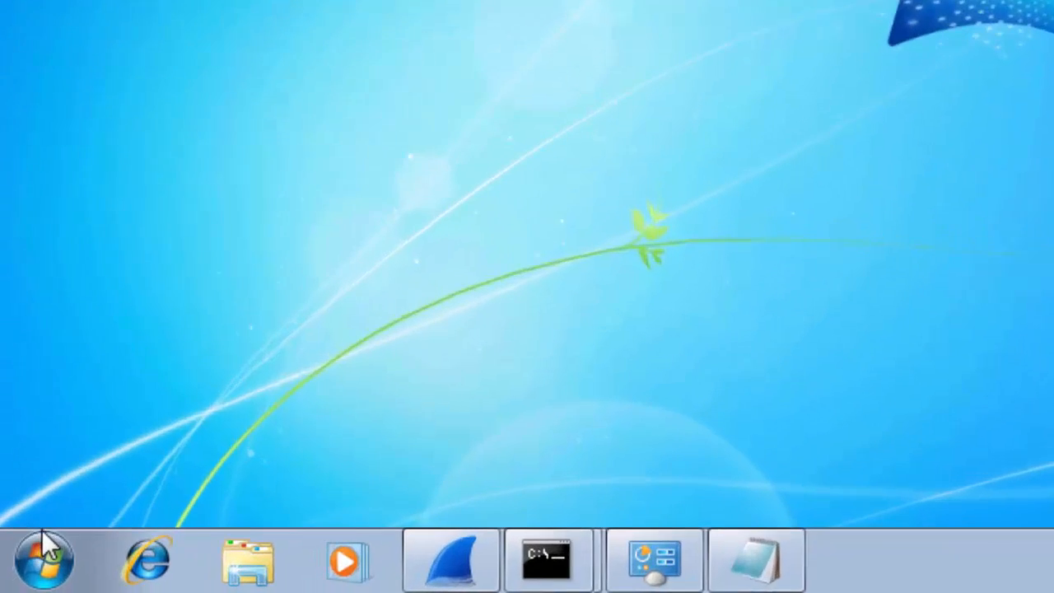
# - Go from Control Panel's network status and tasks to Manage Wireless Networks
pyautogui.click(37, 559)
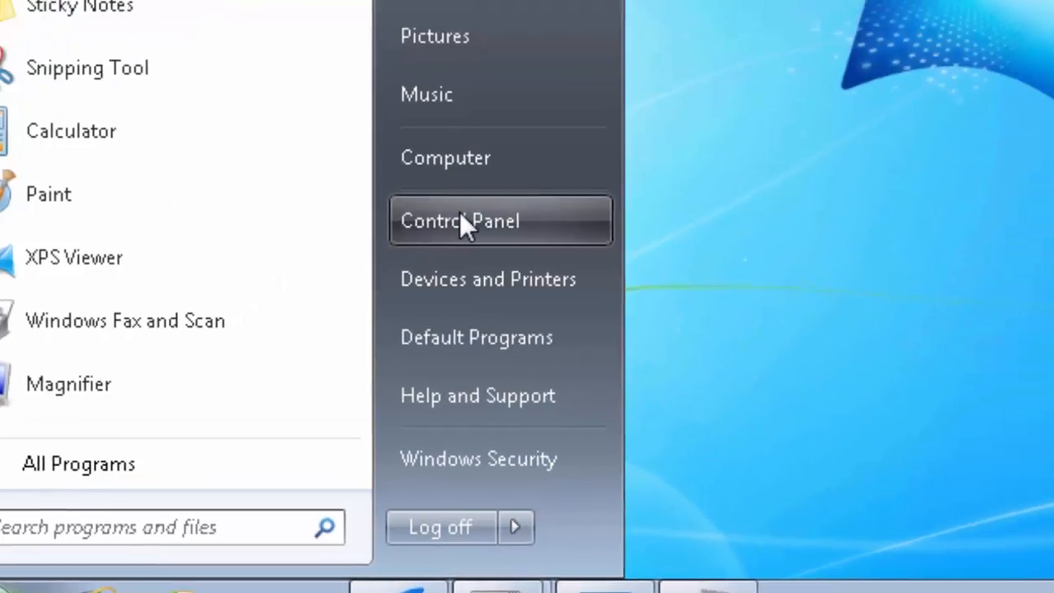
pyautogui.click(462, 220)
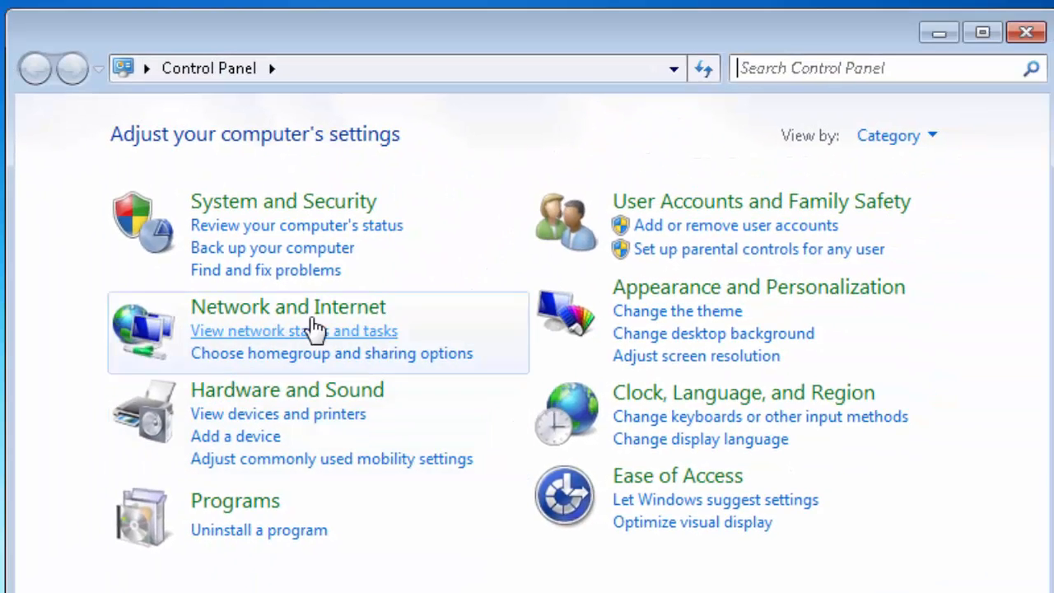
pyautogui.click(314, 328)
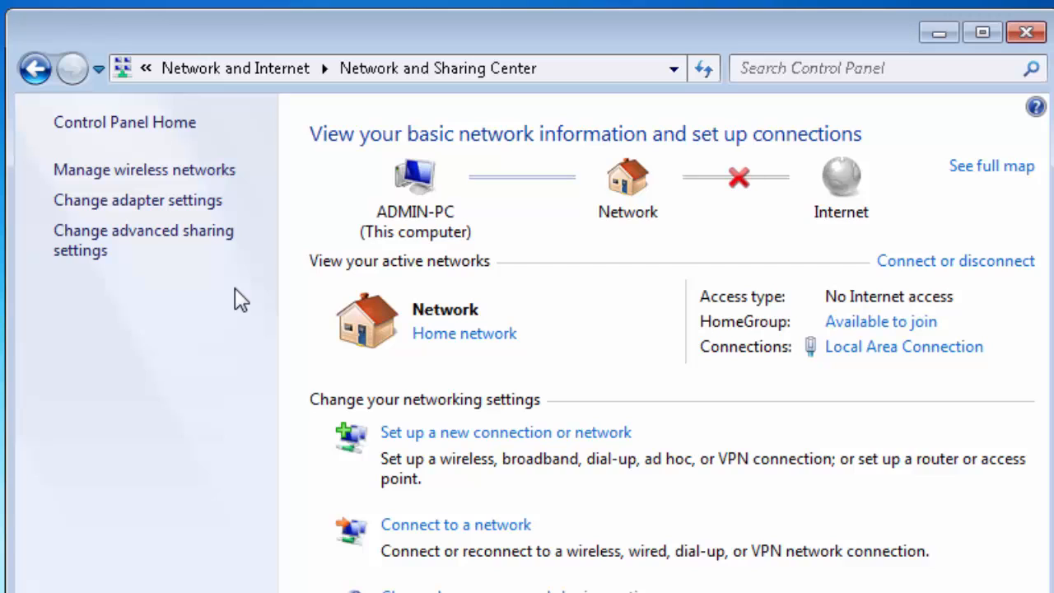
pyautogui.click(193, 169)
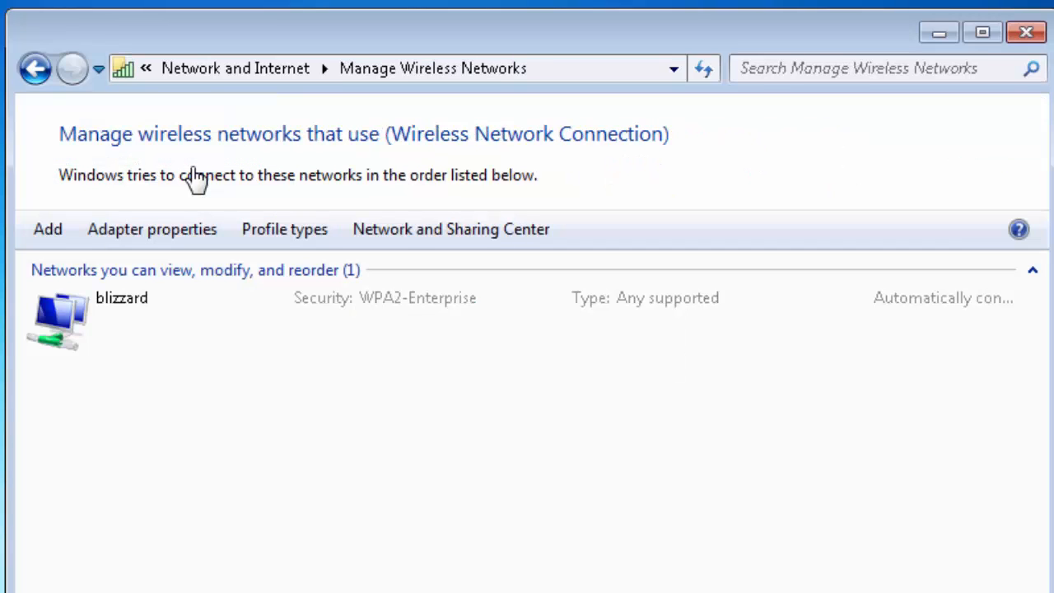
# - Manually create a wireless profile named 'WebAuth' with No authentication (Open) security
pyautogui.click(49, 231)
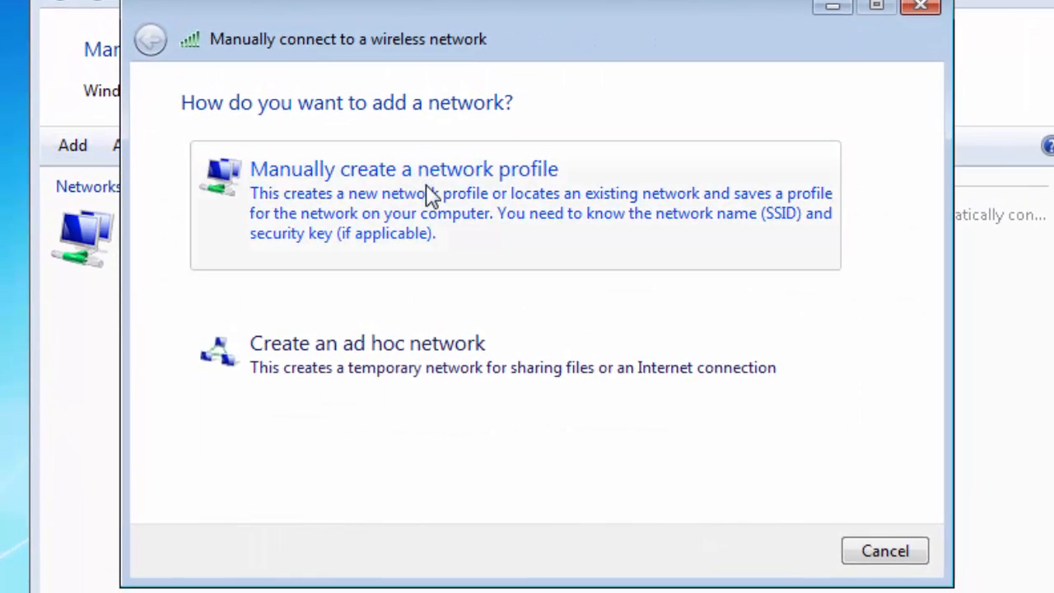
pyautogui.click(430, 196)
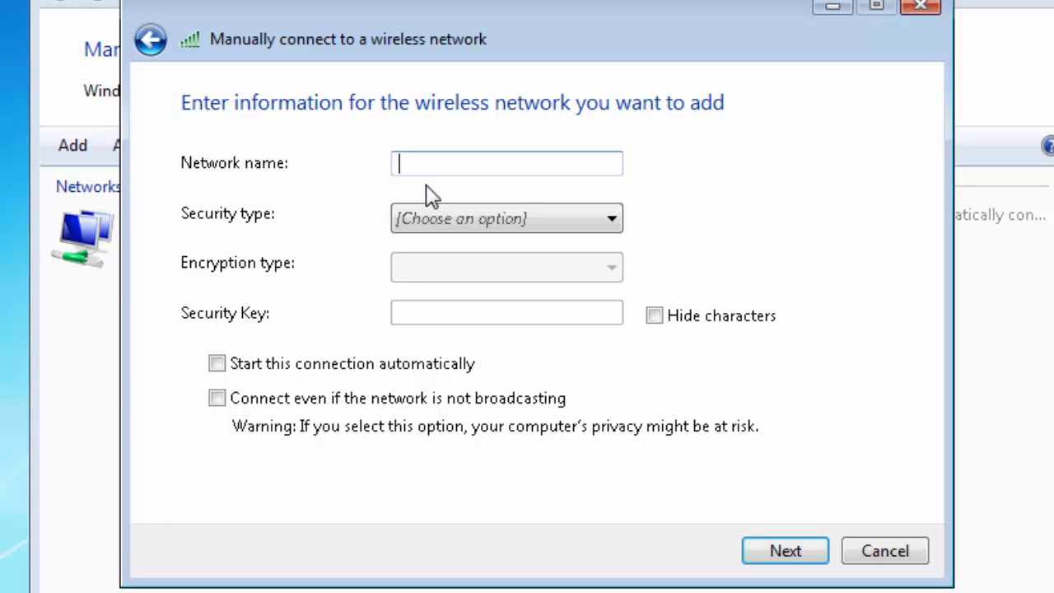
pyautogui.write('WebAuth')
pyautogui.click(522, 227)
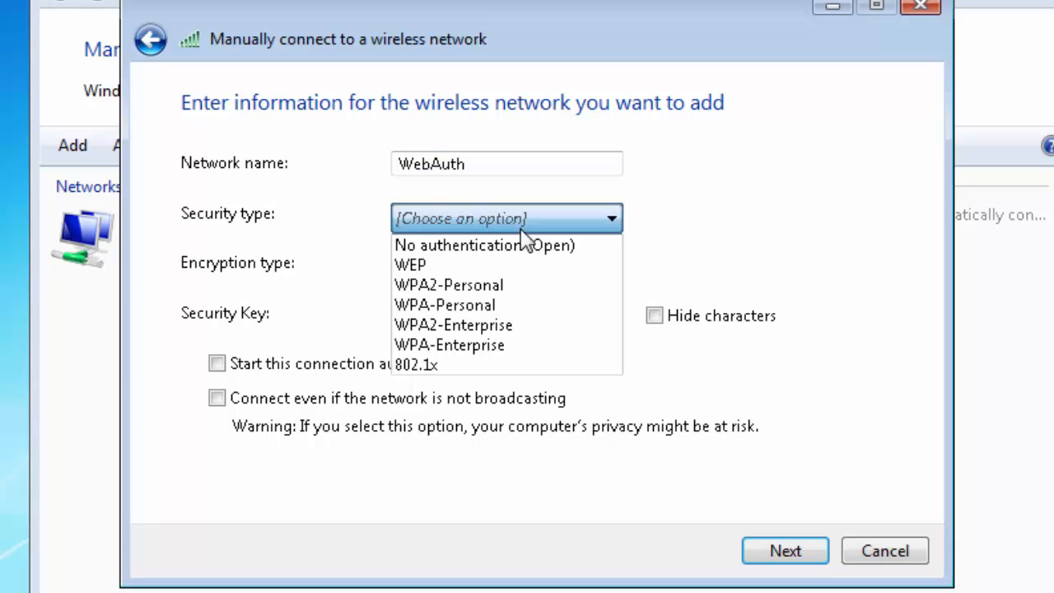
pyautogui.click(515, 248)
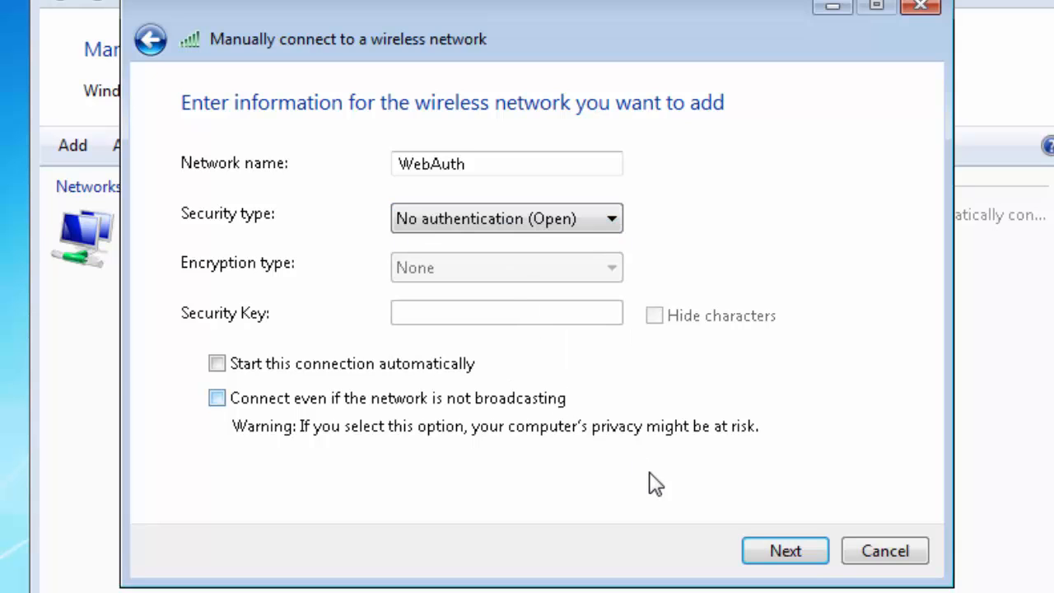
pyautogui.click(783, 552)
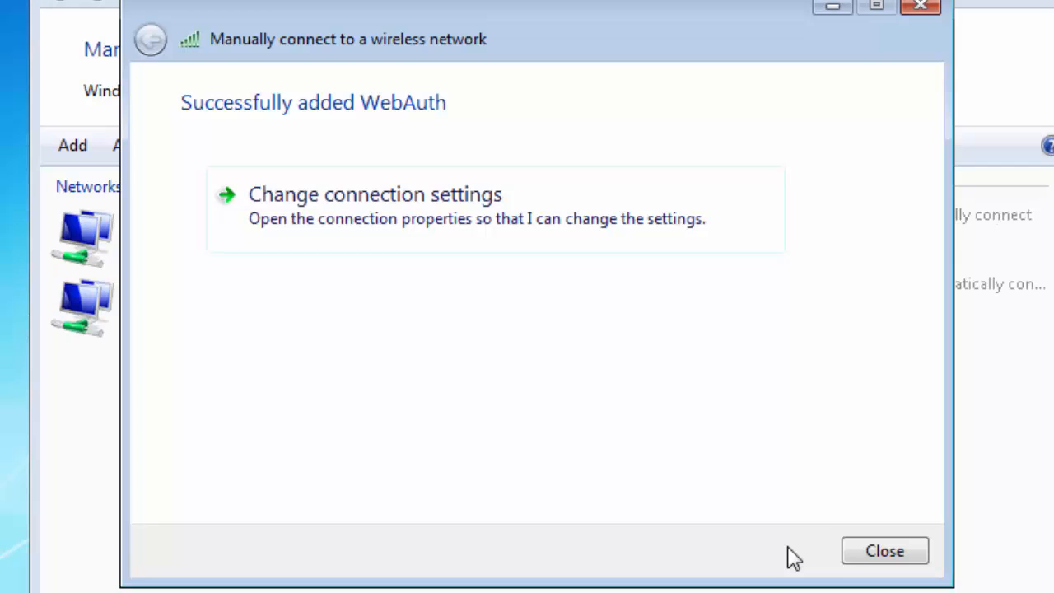
pyautogui.click(885, 555)
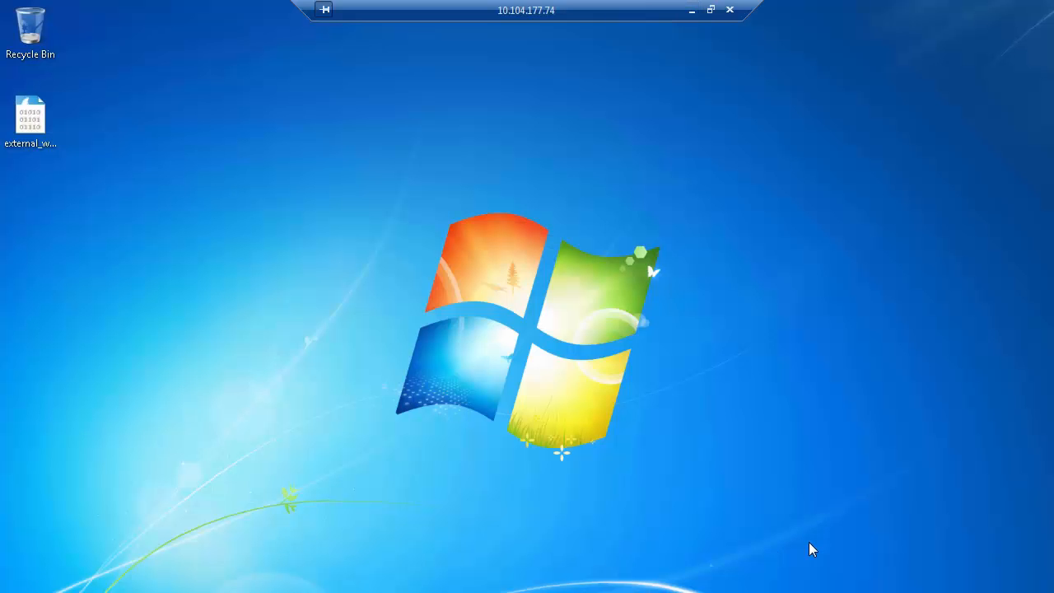
# - Connect to the WebAuth network from the taskbar wireless list
pyautogui.click(943, 592)
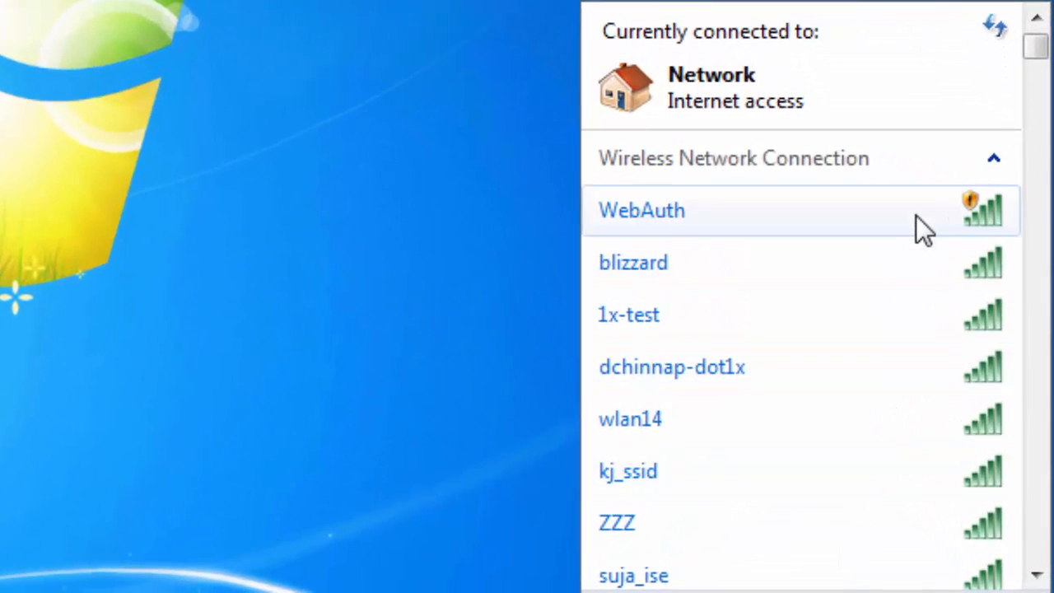
pyautogui.click(918, 215)
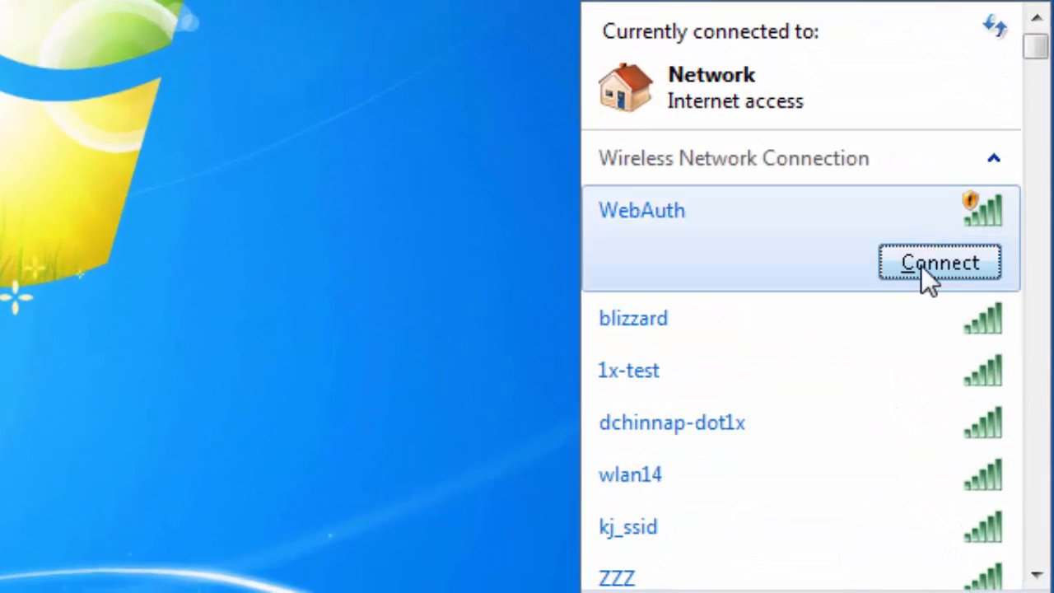
pyautogui.click(922, 265)
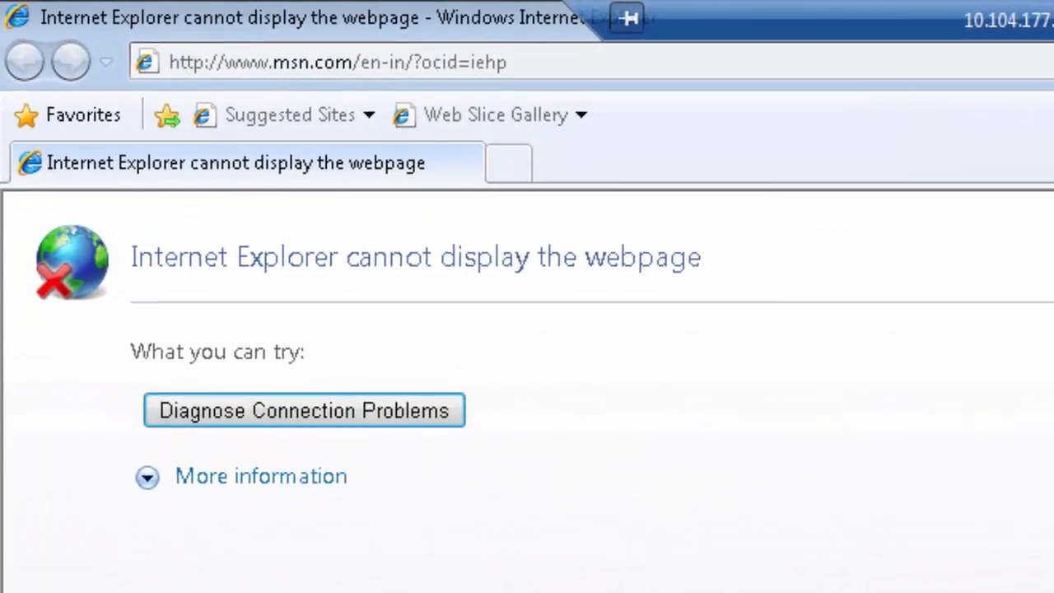
pyautogui.click(381, 62)
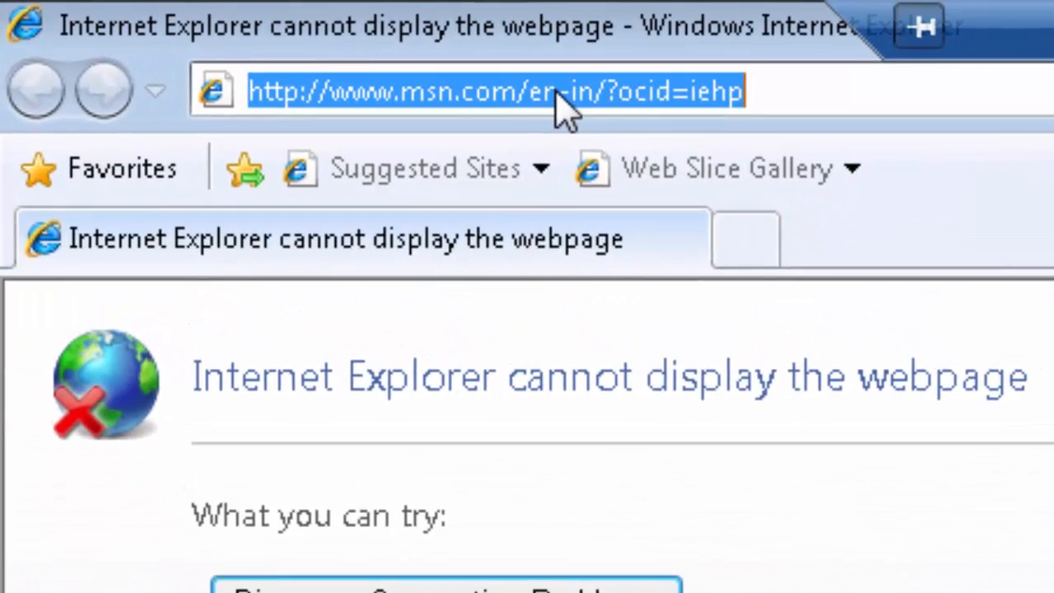
pyautogui.write('www.yahoo')
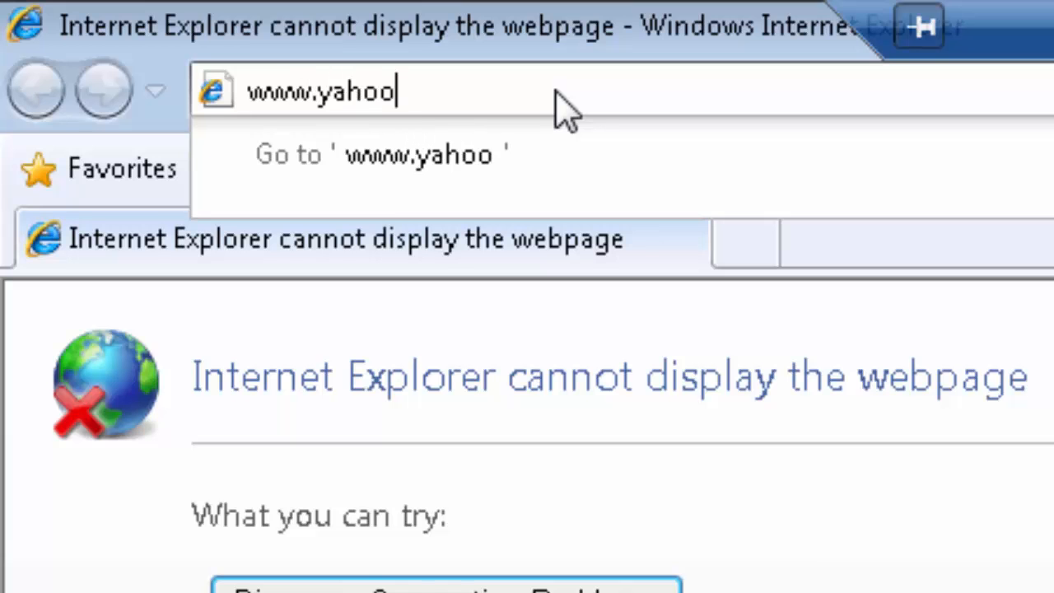
pyautogui.write('.com')
pyautogui.press('Return')
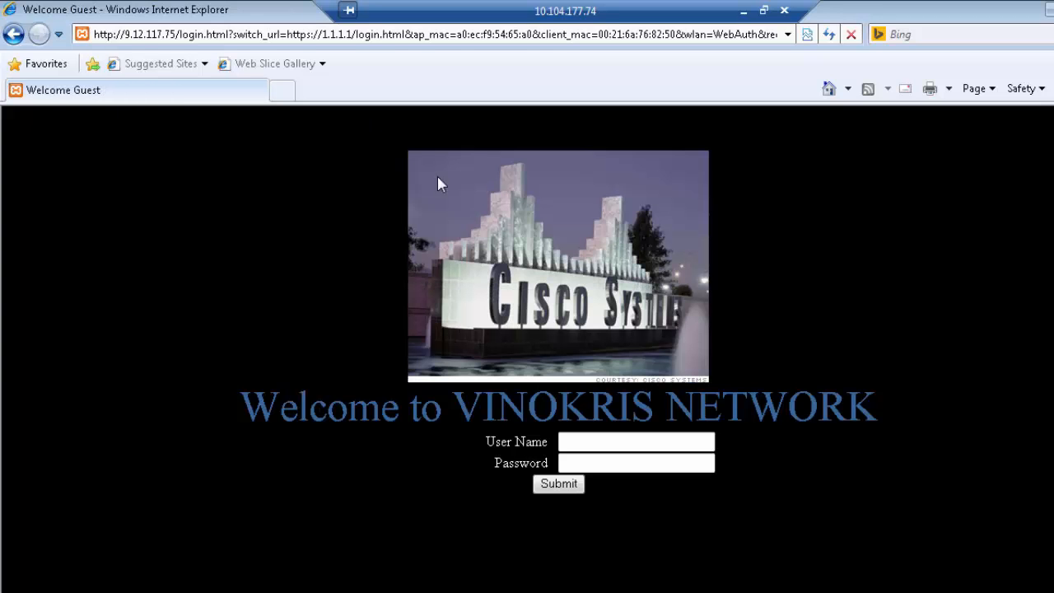
# - Sign in on the portal with the local user's name and password
pyautogui.click(597, 445)
pyautogui.write('localuser1')
pyautogui.press('Tab')
pyautogui.write('****')
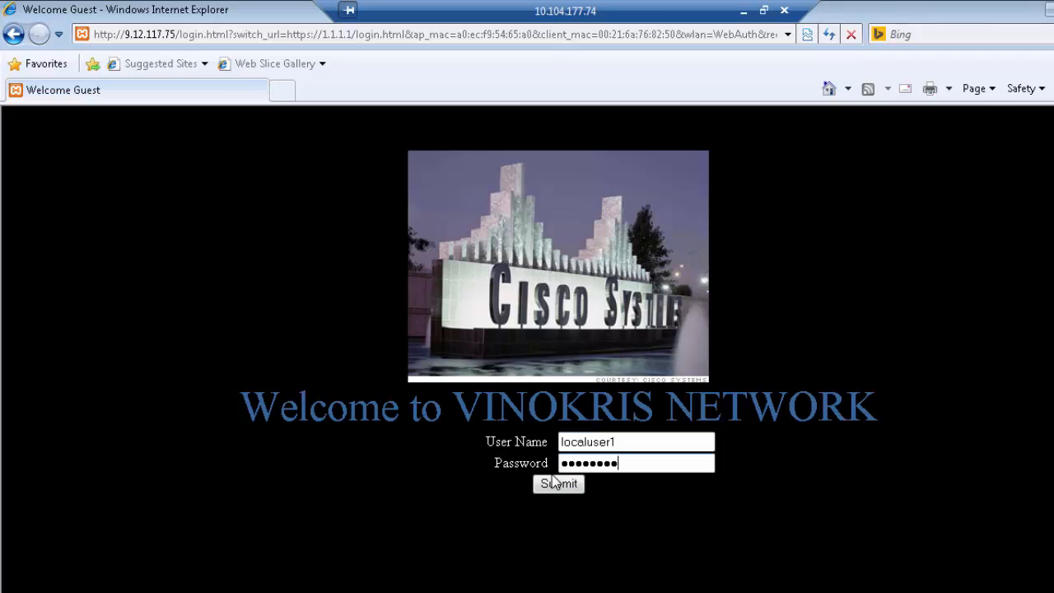
pyautogui.click(554, 482)
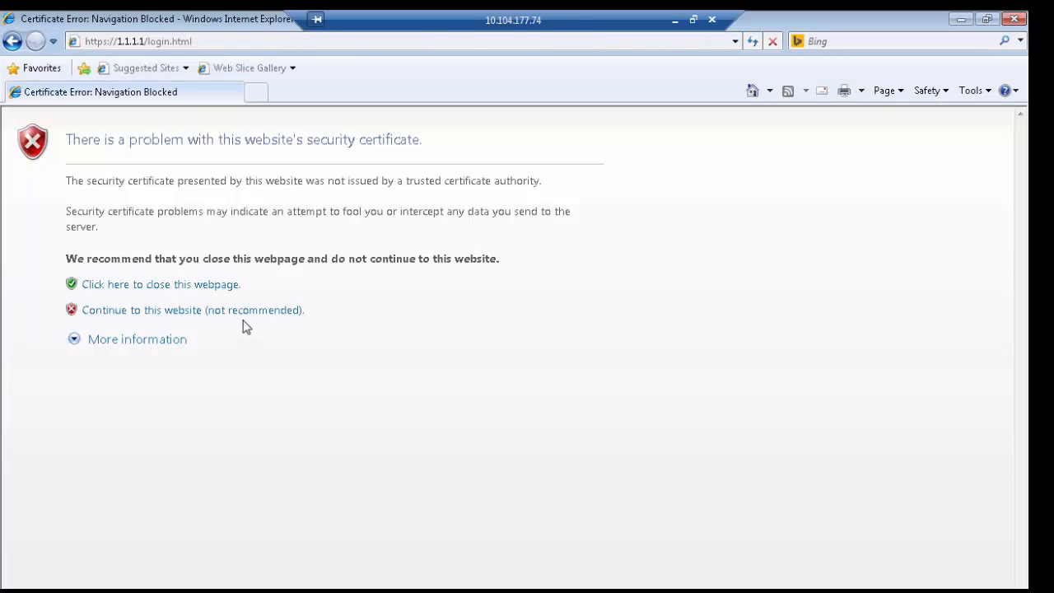
# - Continue past the certificate warnings on the page and in the popup window
pyautogui.click(245, 315)
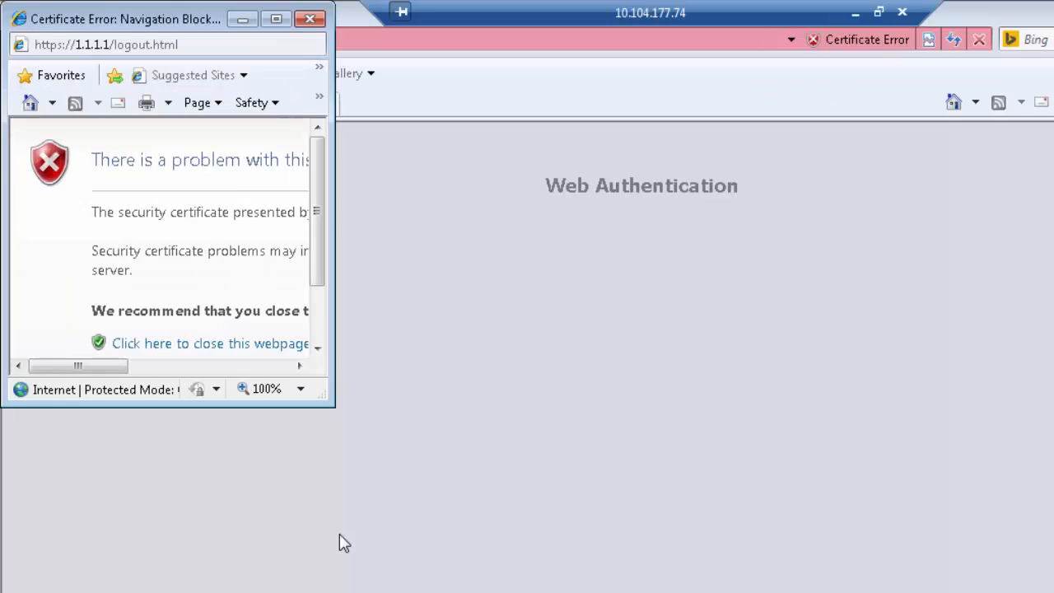
pyautogui.click(319, 318)
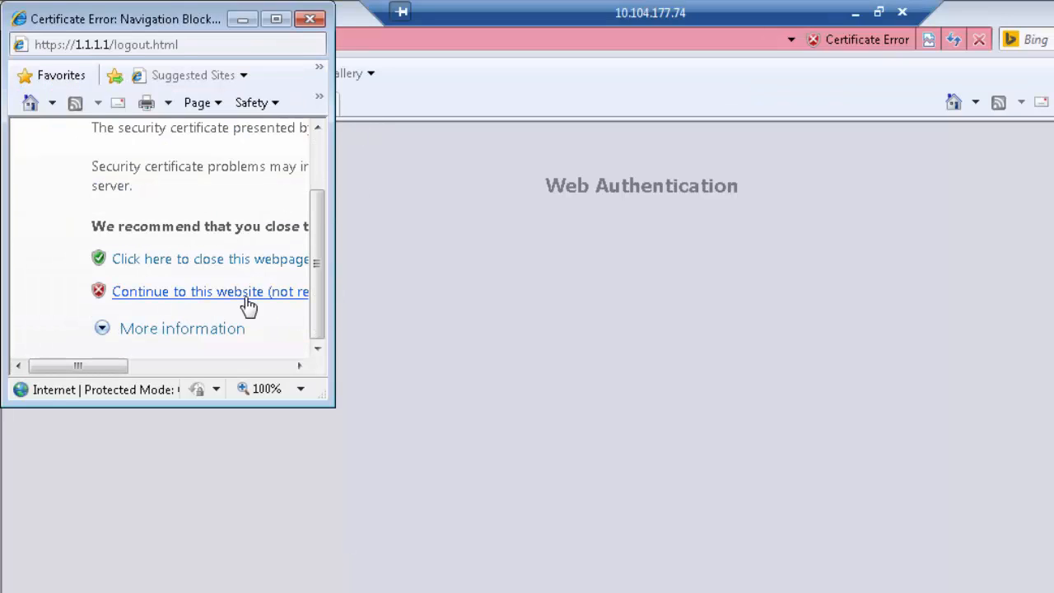
pyautogui.click(182, 292)
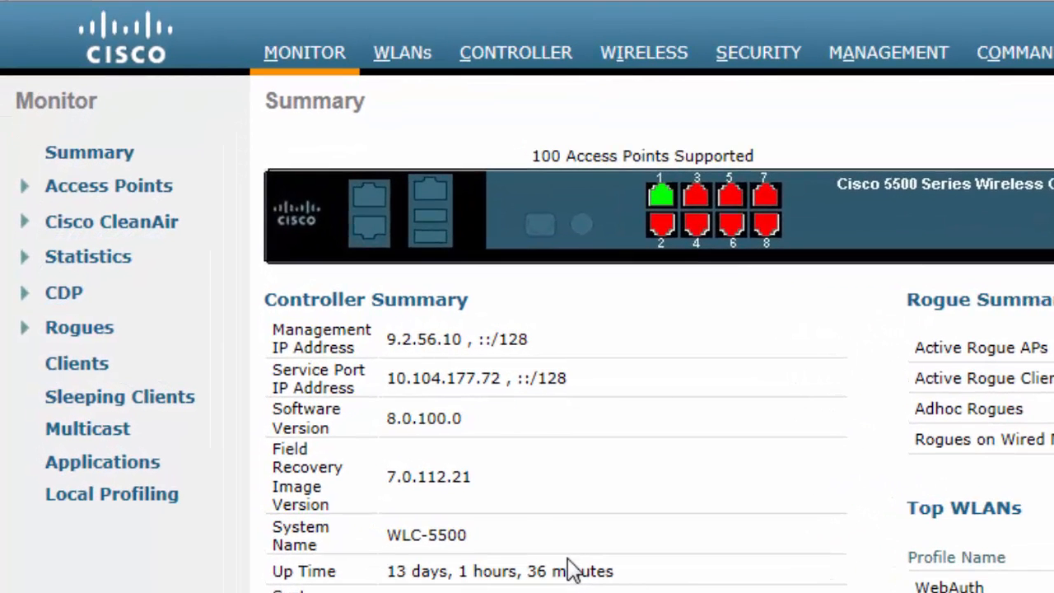
# - Open the client's details from MONITOR > Clients and check its Policy Manager State is RUN
pyautogui.click(338, 63)
pyautogui.click(97, 366)
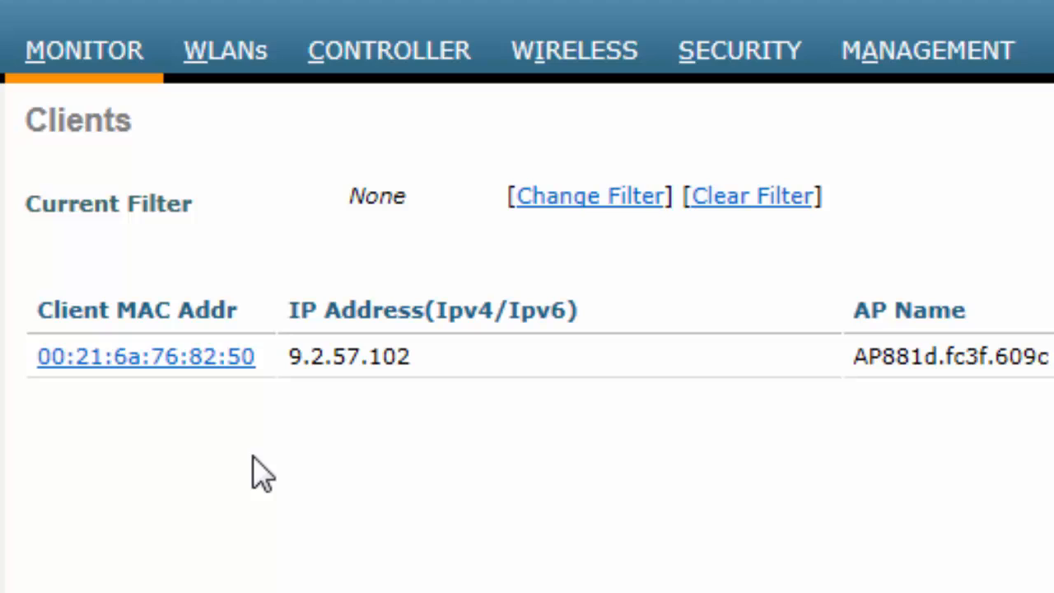
pyautogui.click(208, 356)
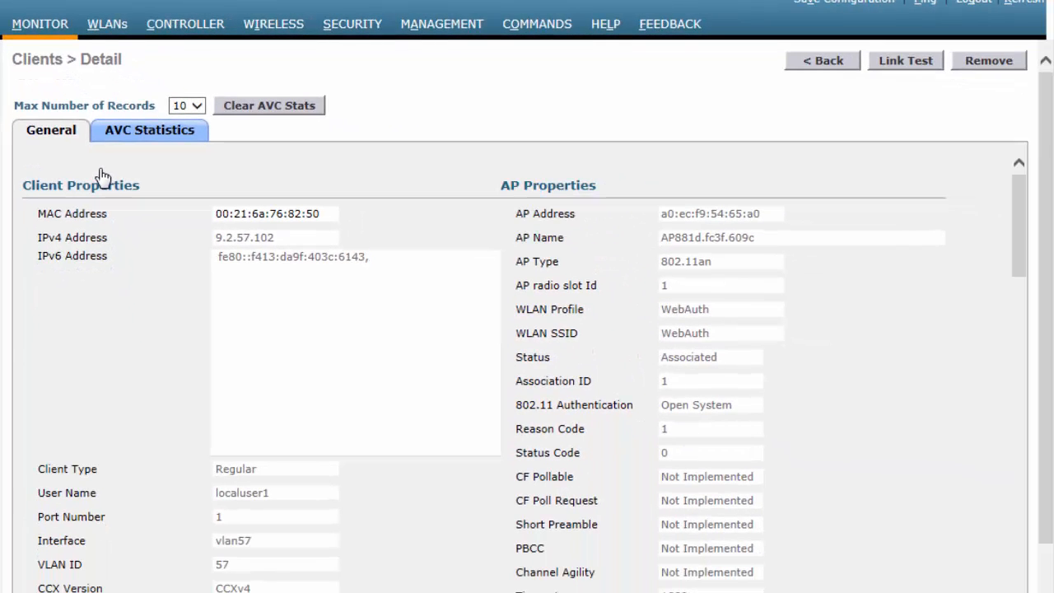
pyautogui.scroll(-3, 141, 296)
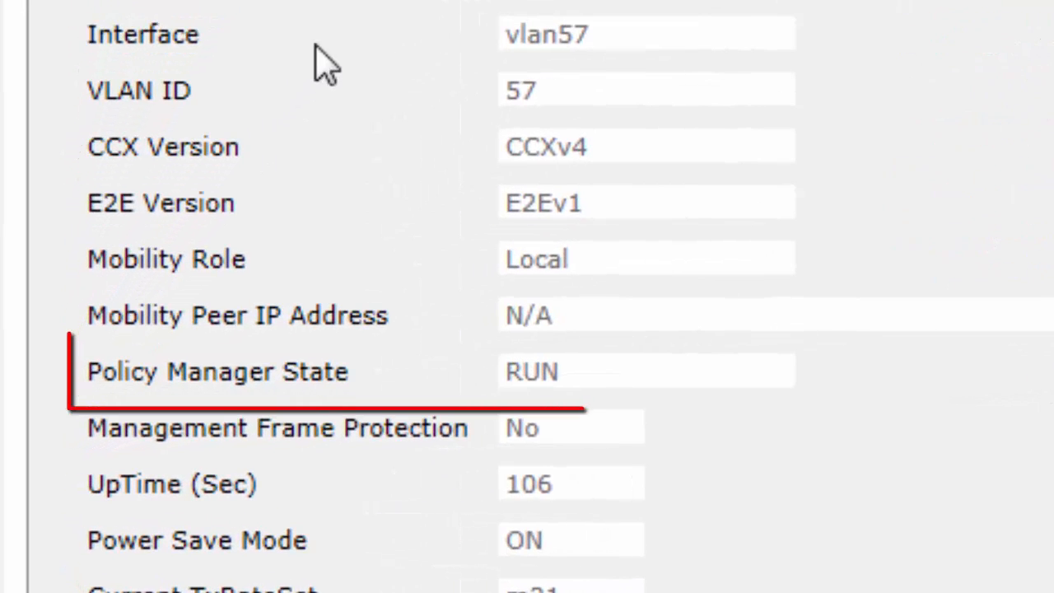